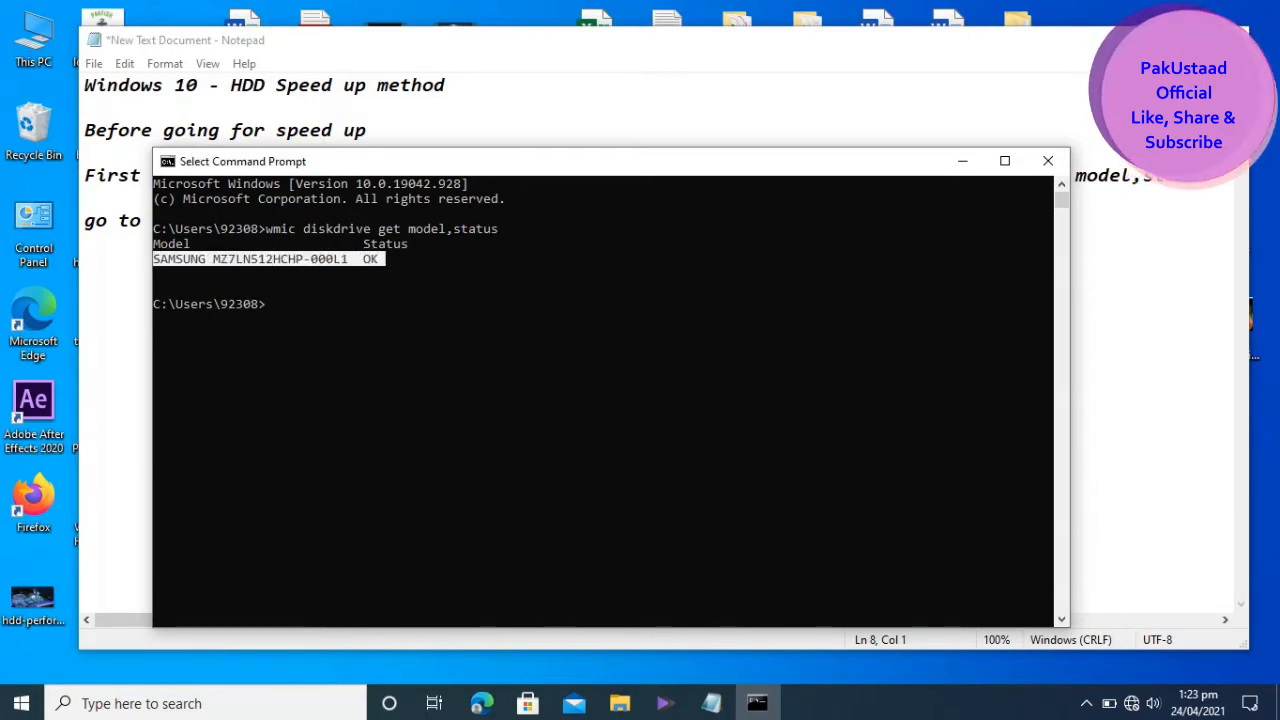
Step: Clear the selected disk status output and end the Command Prompt session with the exit command
left_click(472, 304)
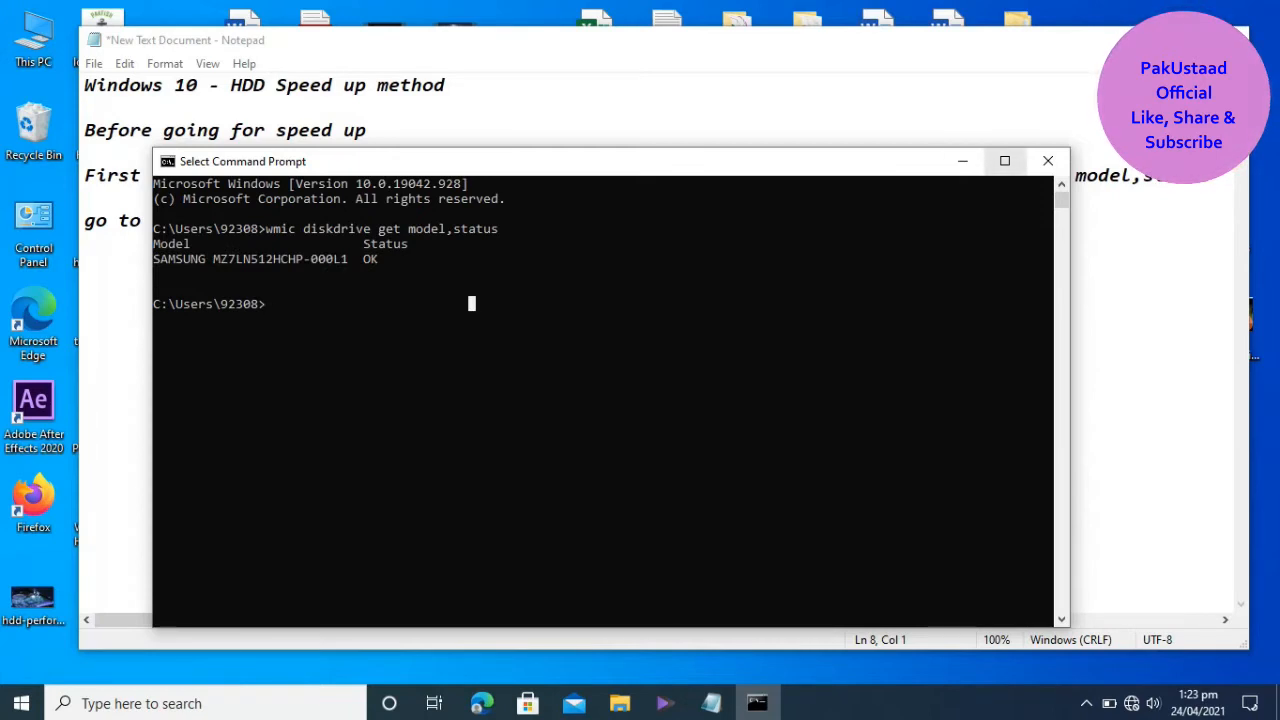
type("exi")
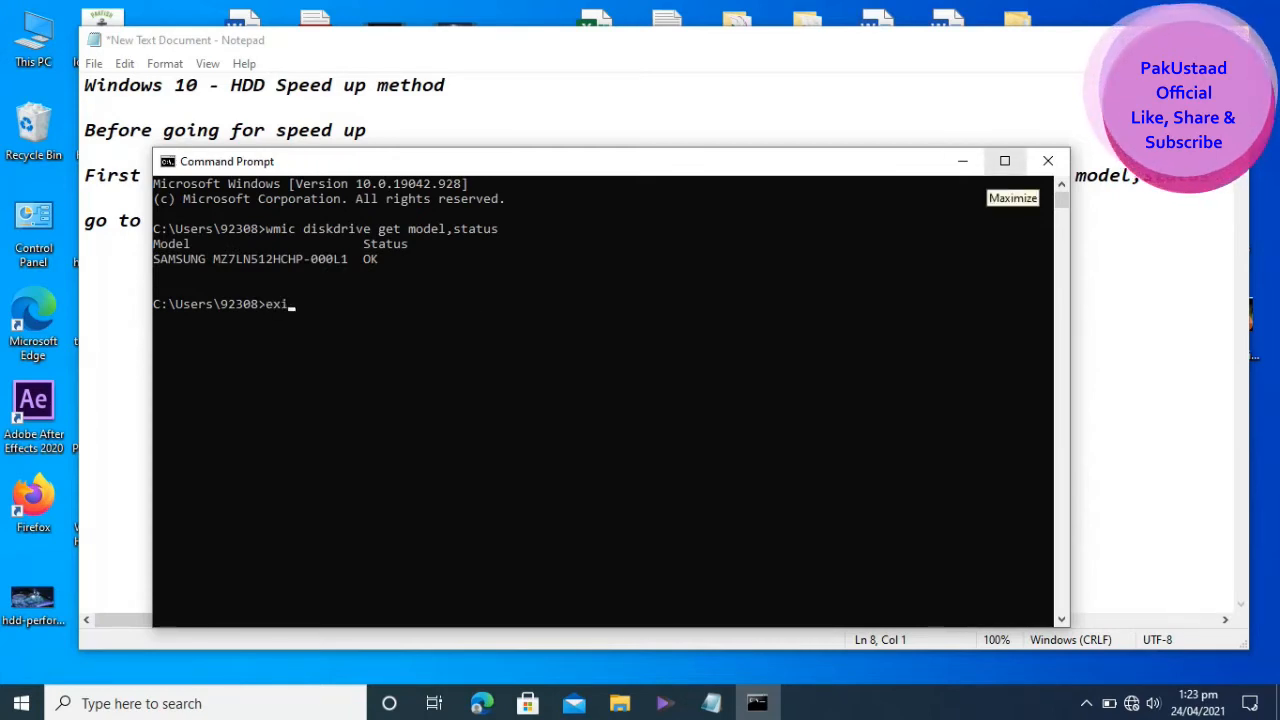
type("t")
key("Return")
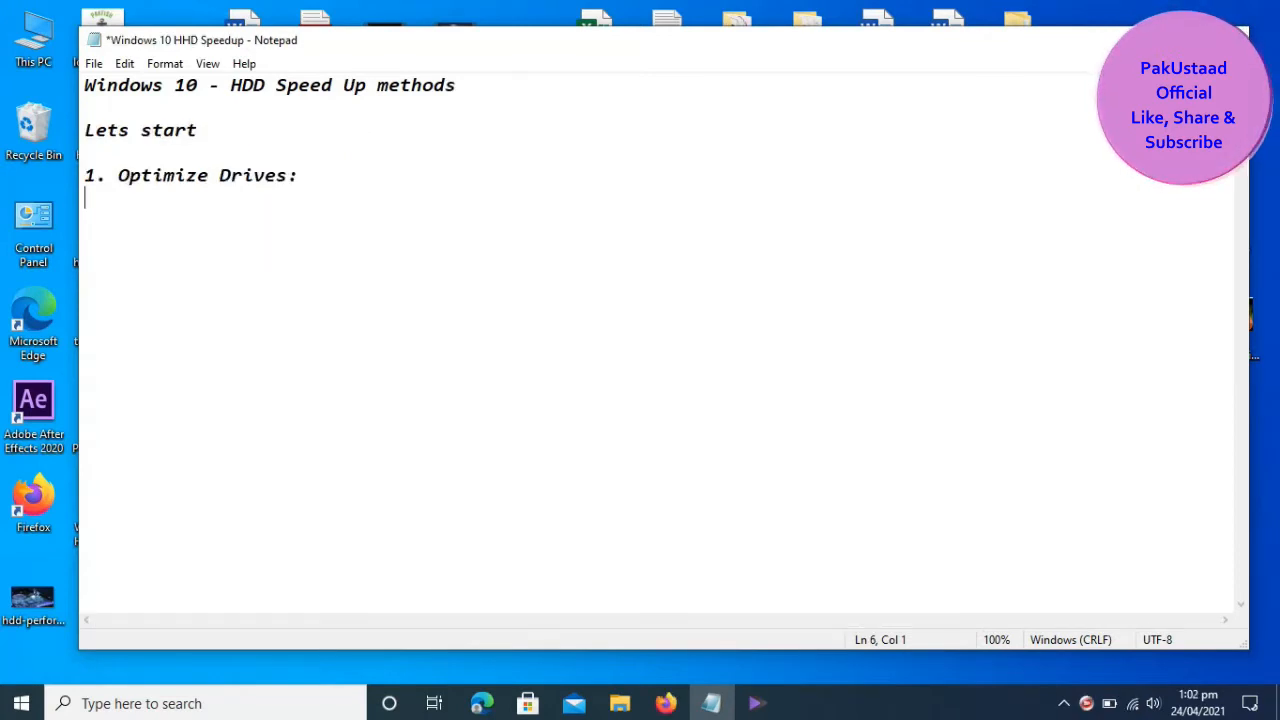
Step: Highlight the title line "Windows 10 - HDD Speed Up methods" in the speed-up notes
key("ctrl+Home")
key("shift+Right")
key("shift+Right")
key("shift+Right")
key("shift+Right")
key("shift+Right")
key("shift+Right")
key("shift+Right")
key("shift+Right")
key("shift+Right")
key("shift+Right")
key("shift+Right")
key("shift+Right")
key("shift+Right")
key("shift+Right")
key("shift+Right")
key("shift+Right")
key("shift+Right")
key("shift+Right")
key("shift+Right")
key("shift+Right")
key("shift+Right")
key("shift+Right")
key("shift+Right")
key("shift+Right")
key("shift+Right")
key("shift+Right")
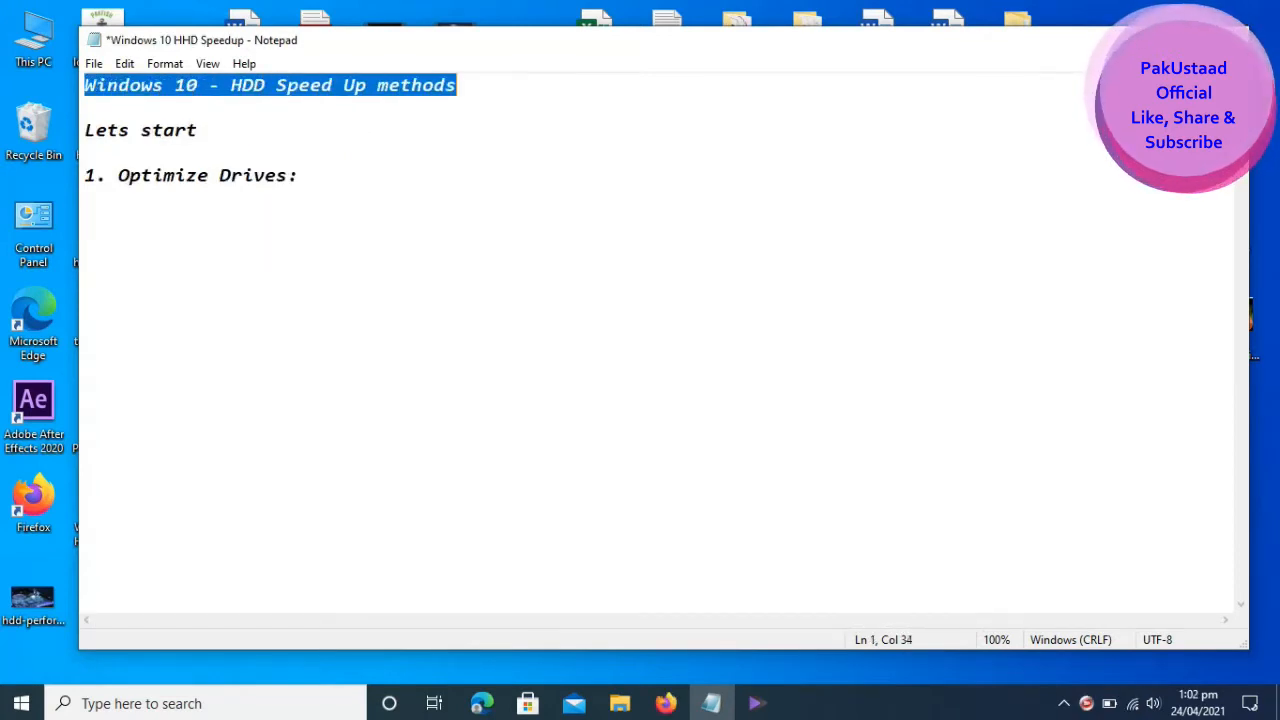
Step: Below the "1. Optimize Drives:" heading, leave a blank line and write "First method is to optimize drives. Microsoft"
key("ctrl+End")
key("Return")
type("F")
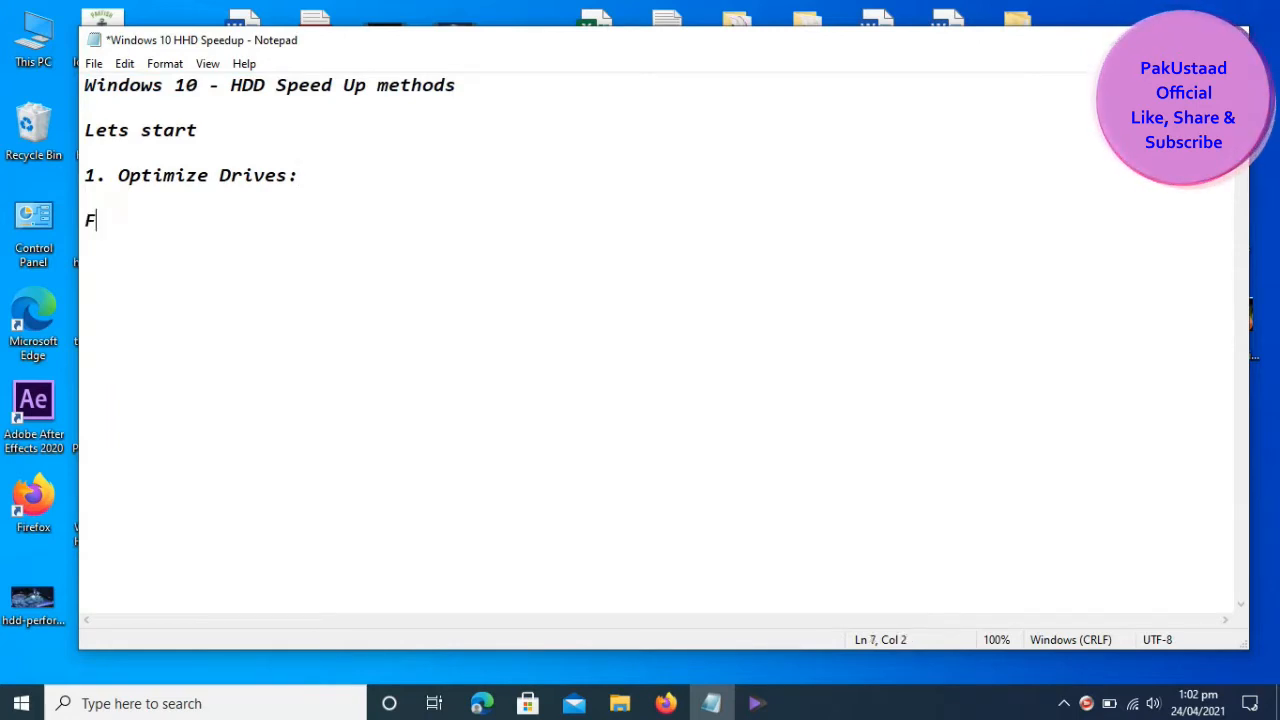
type("irst meth")
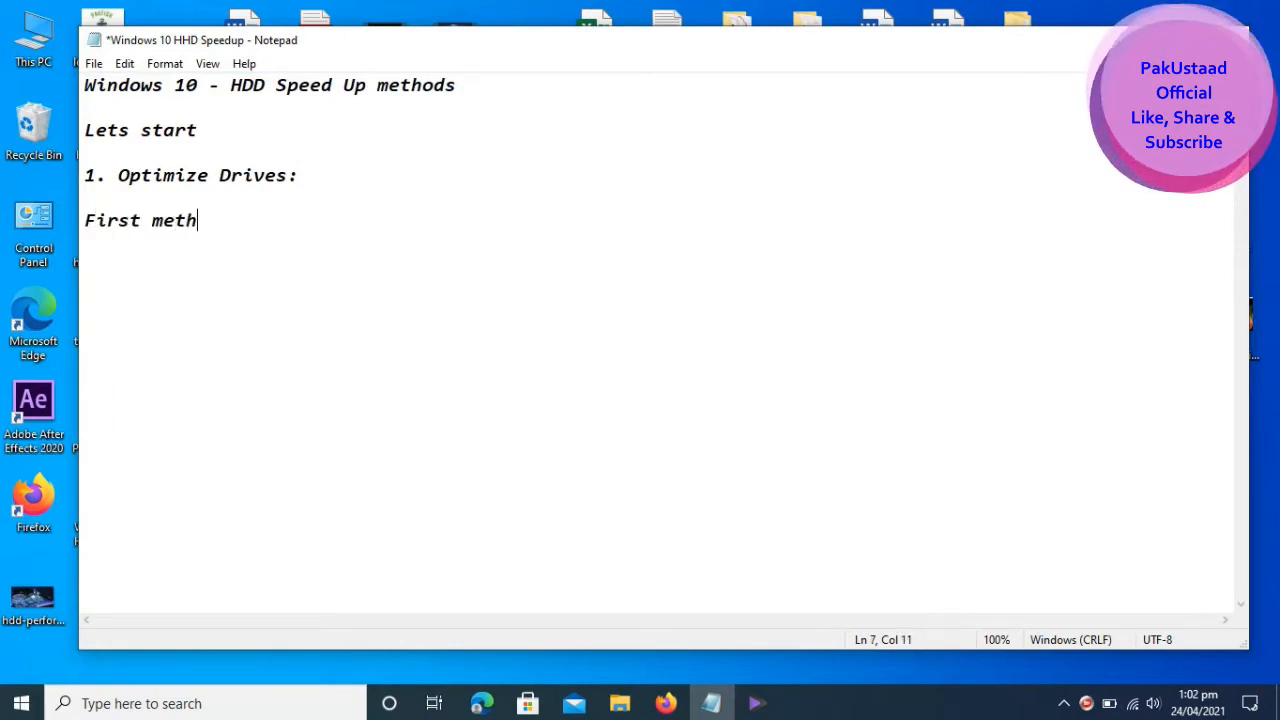
type("od is to optim")
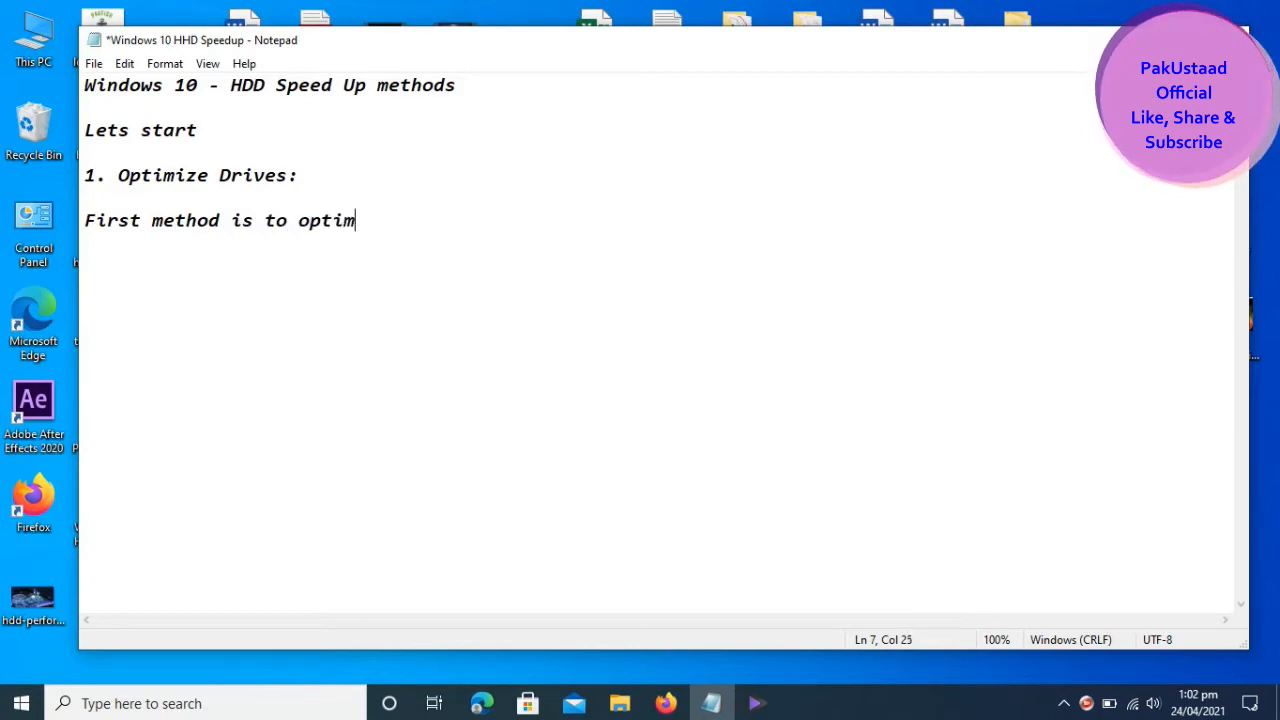
type("ize d")
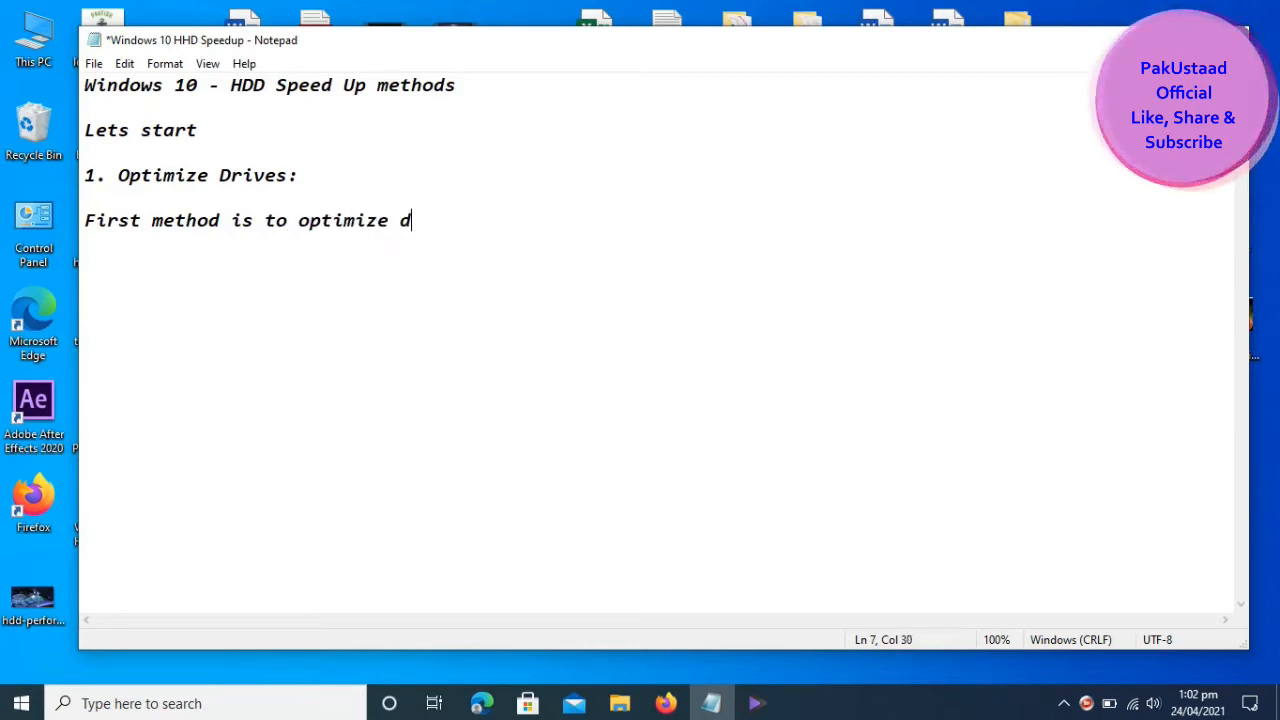
type("rives. Microsoft ")
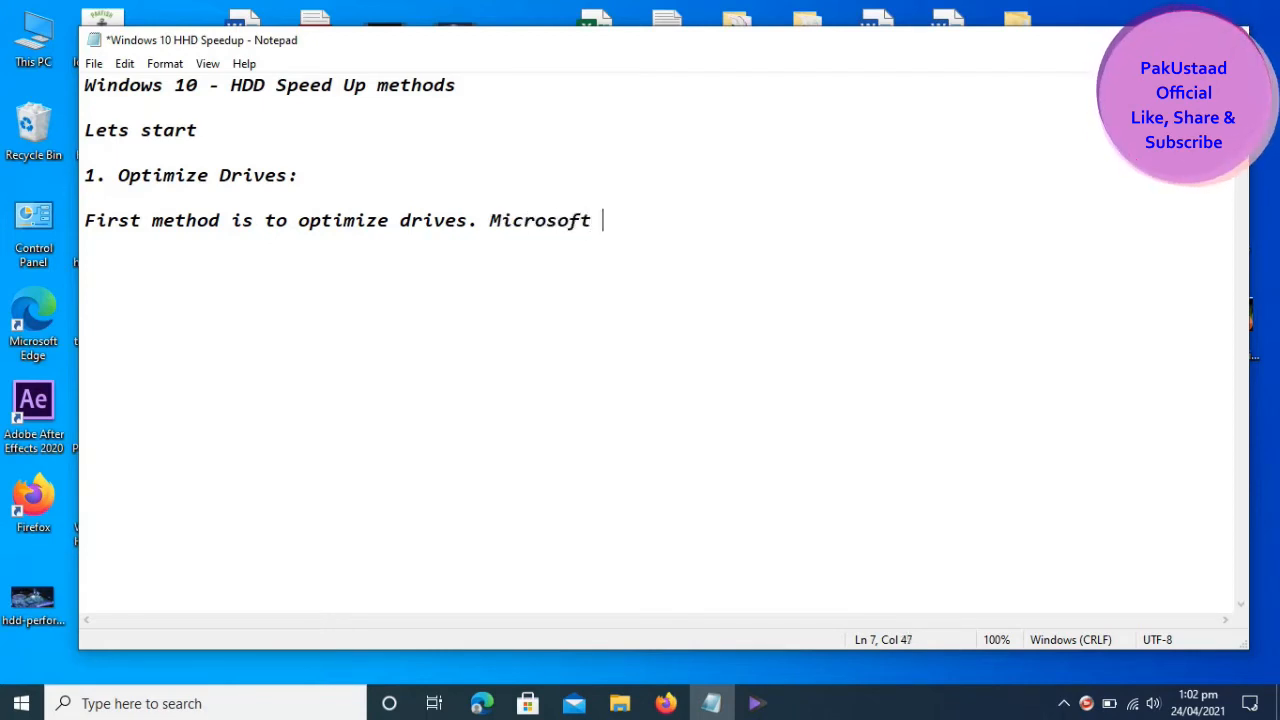
Step: Continue the sentence with "recommends to run this once in a month but i suggest to go for 15 days"
type("recommends to run this once")
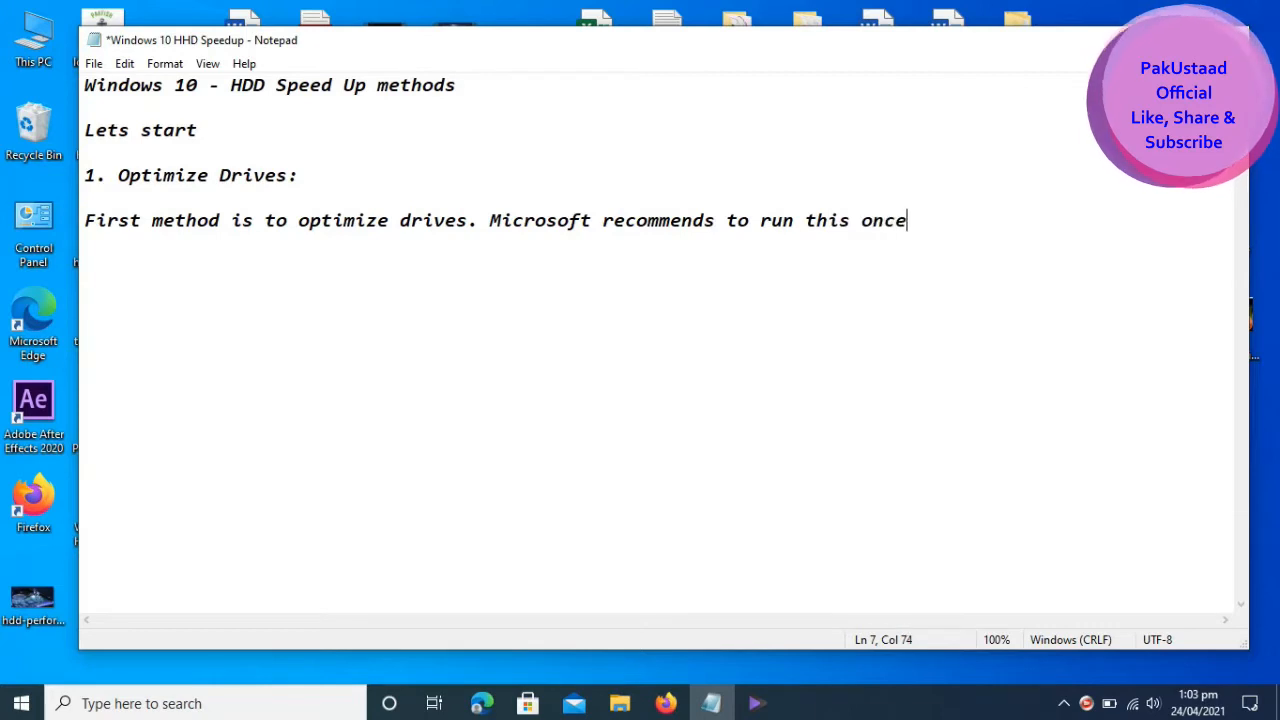
type(" in a month ")
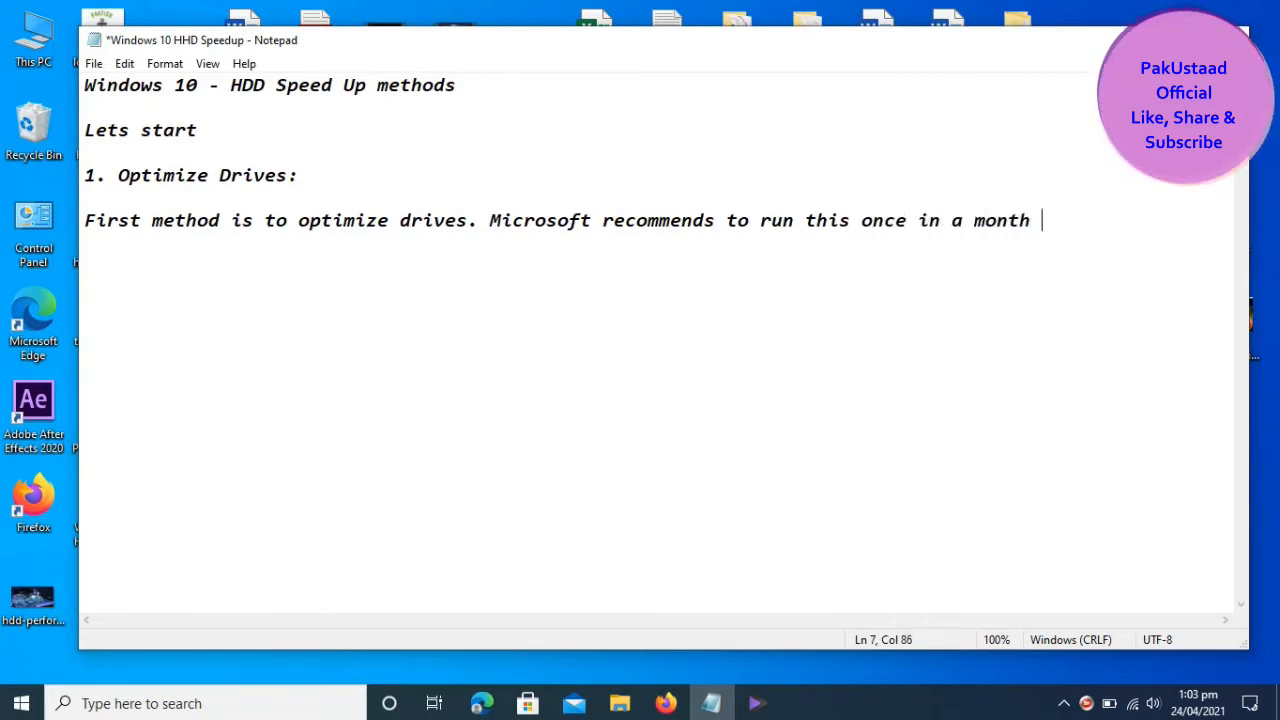
type("but i sugg")
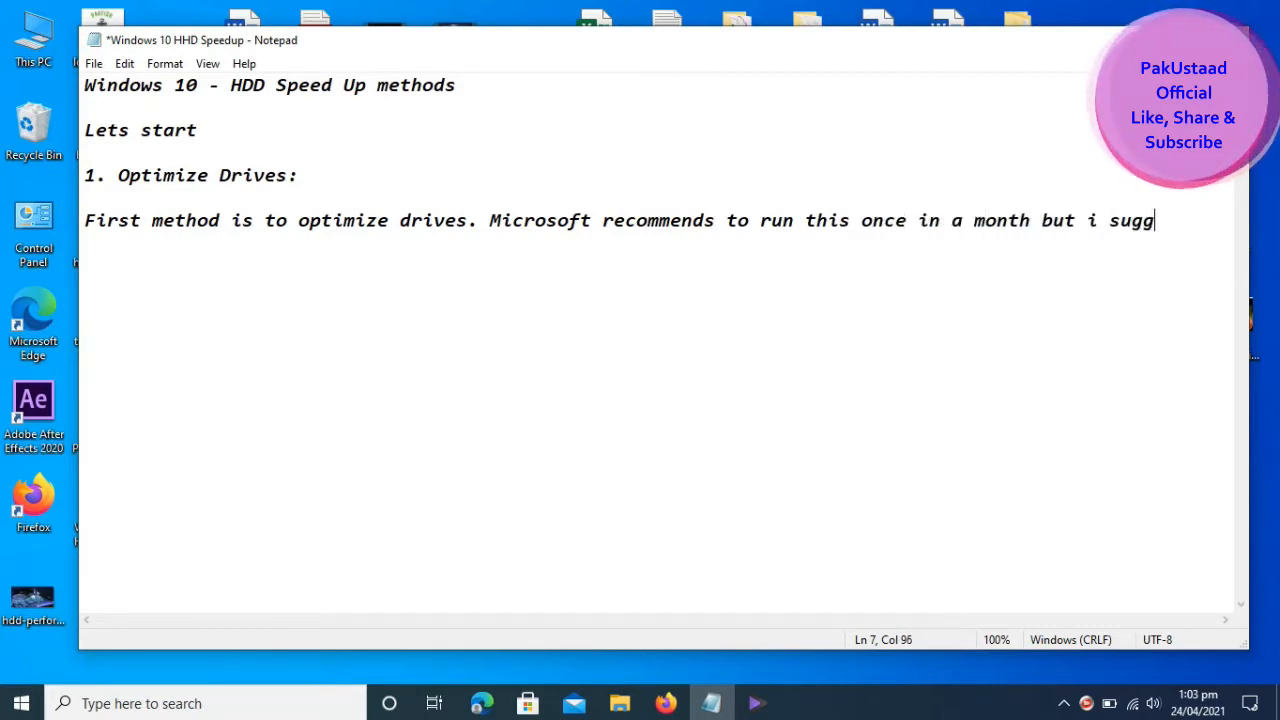
type("est to go for 15 daus")
key("BackSpace")
key("BackSpace")
type("ys")
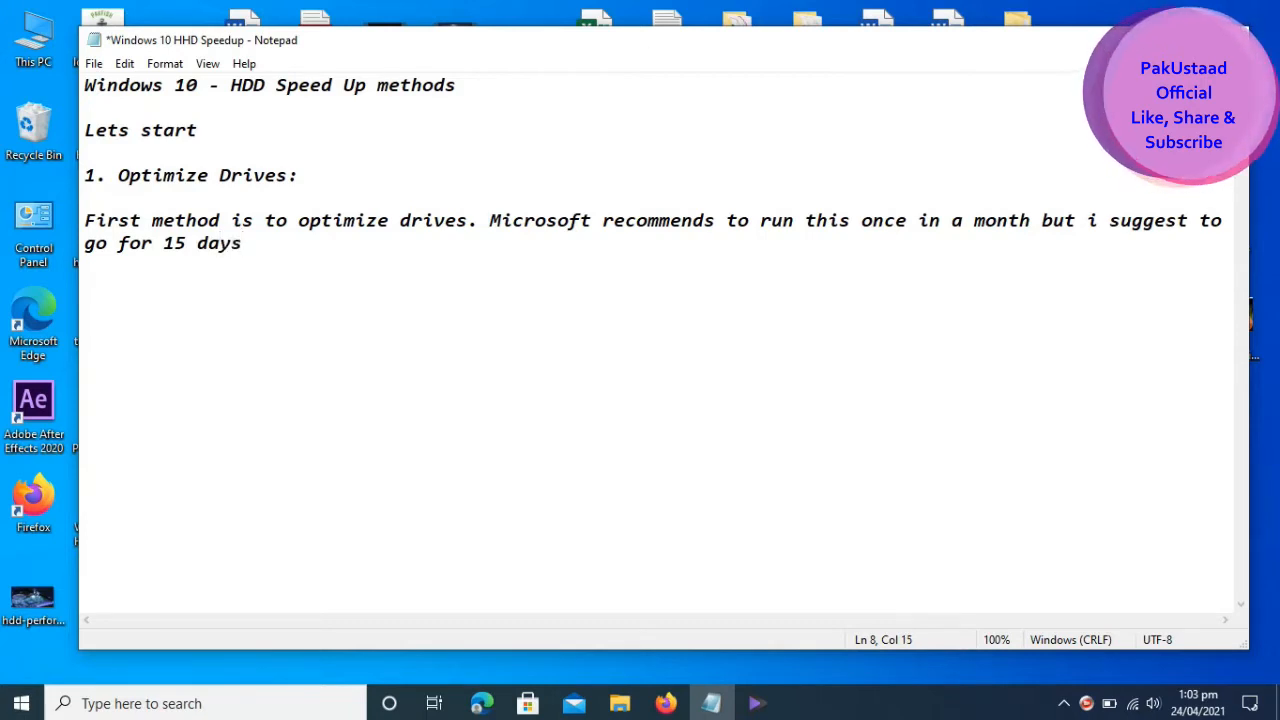
Step: End the sentence with a period and add "This will check and fix issue and defragment drives to analyse and work faster."
type(". This ")
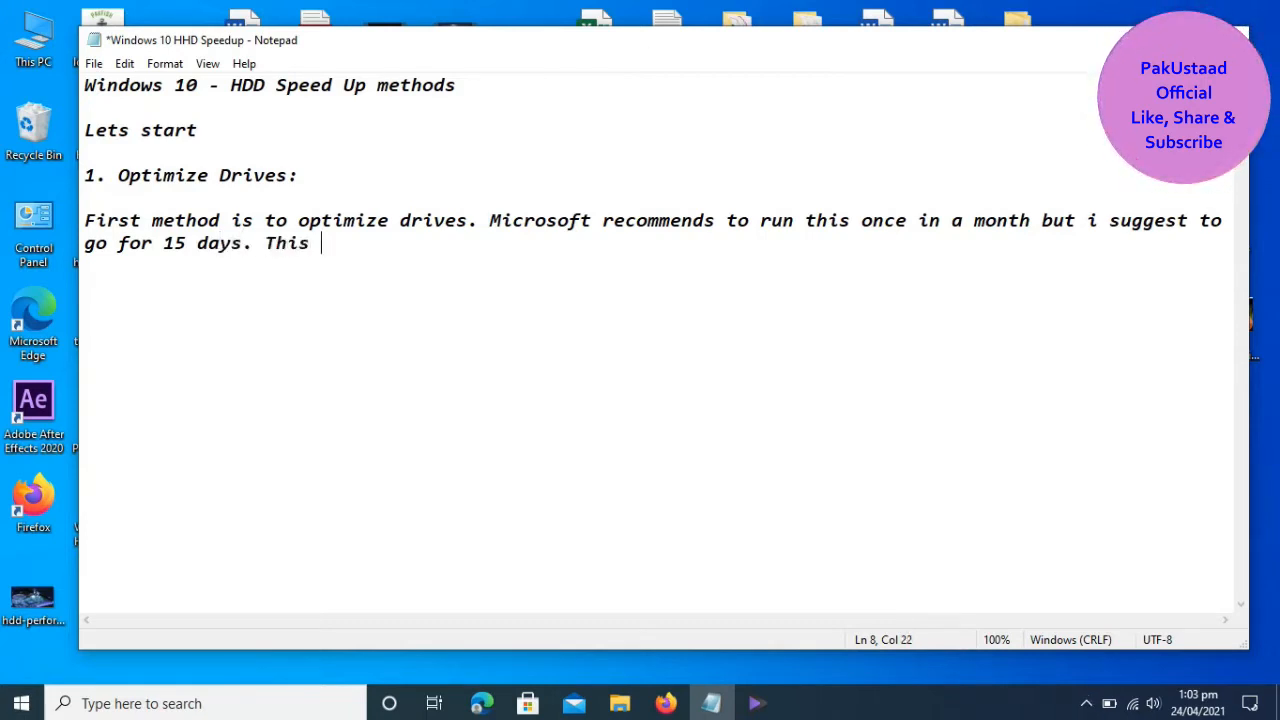
type("will check an")
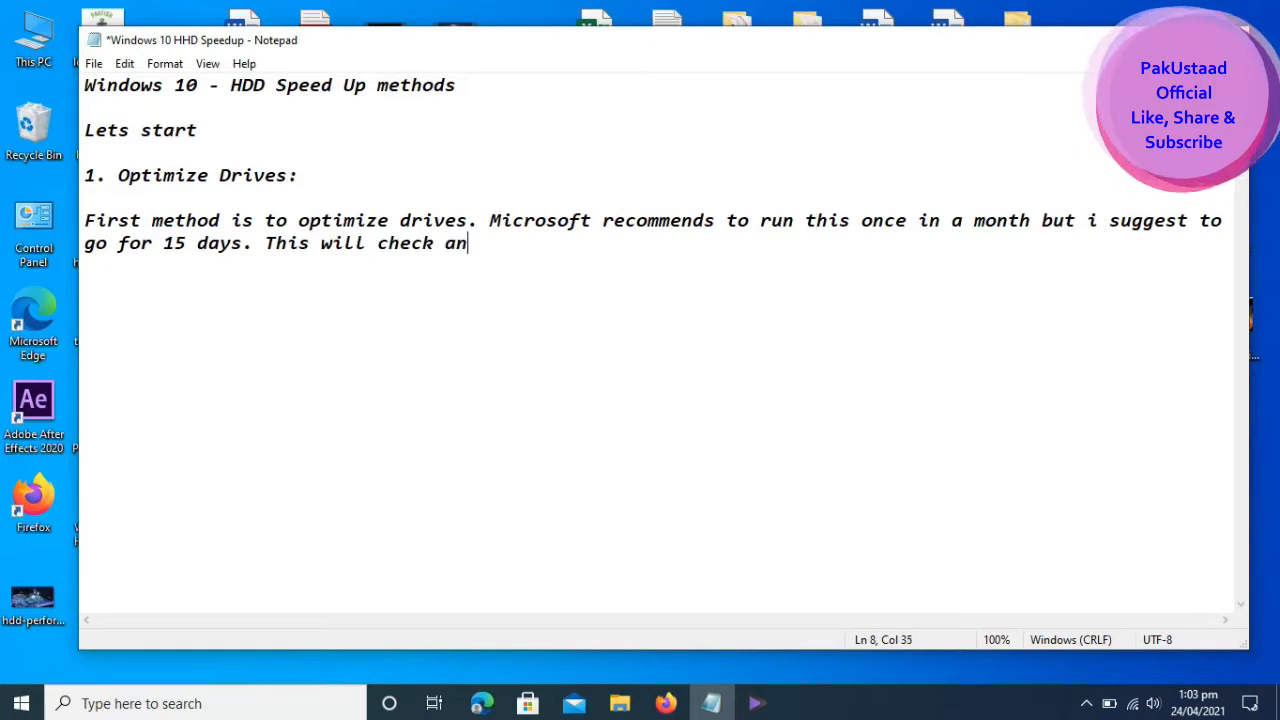
key("BackSpace")
type("d fi")
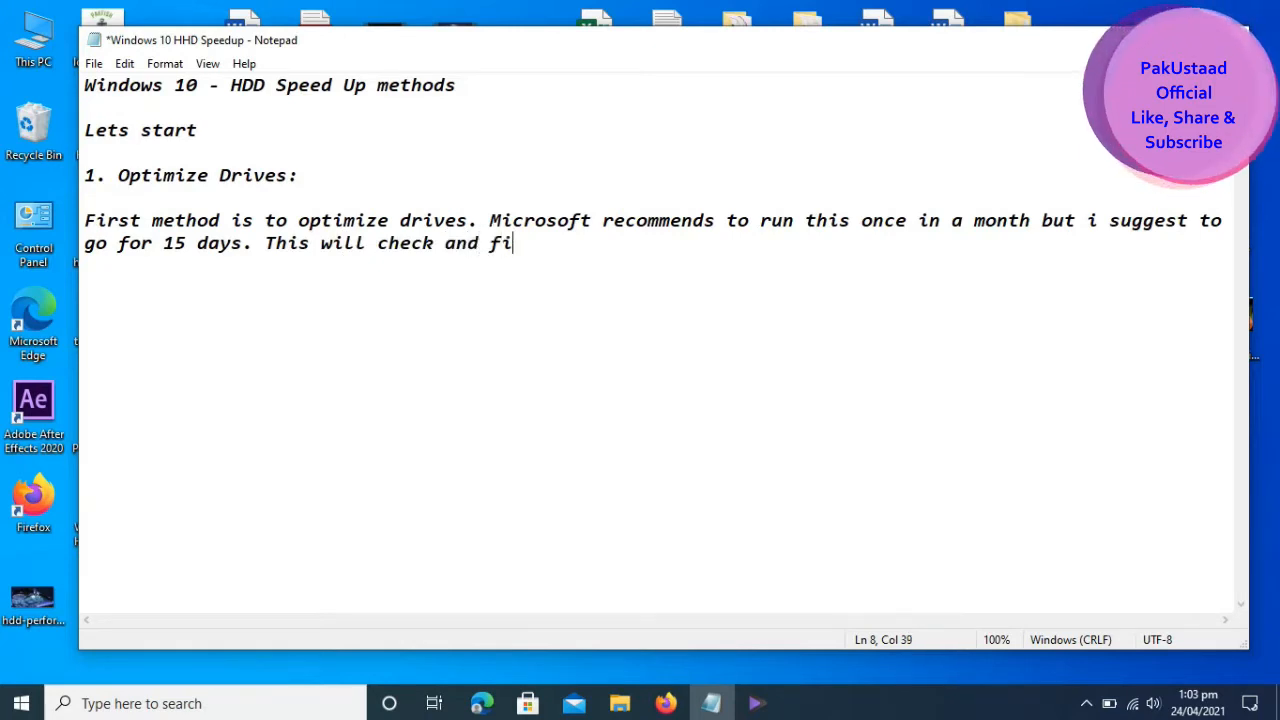
type("x issue and")
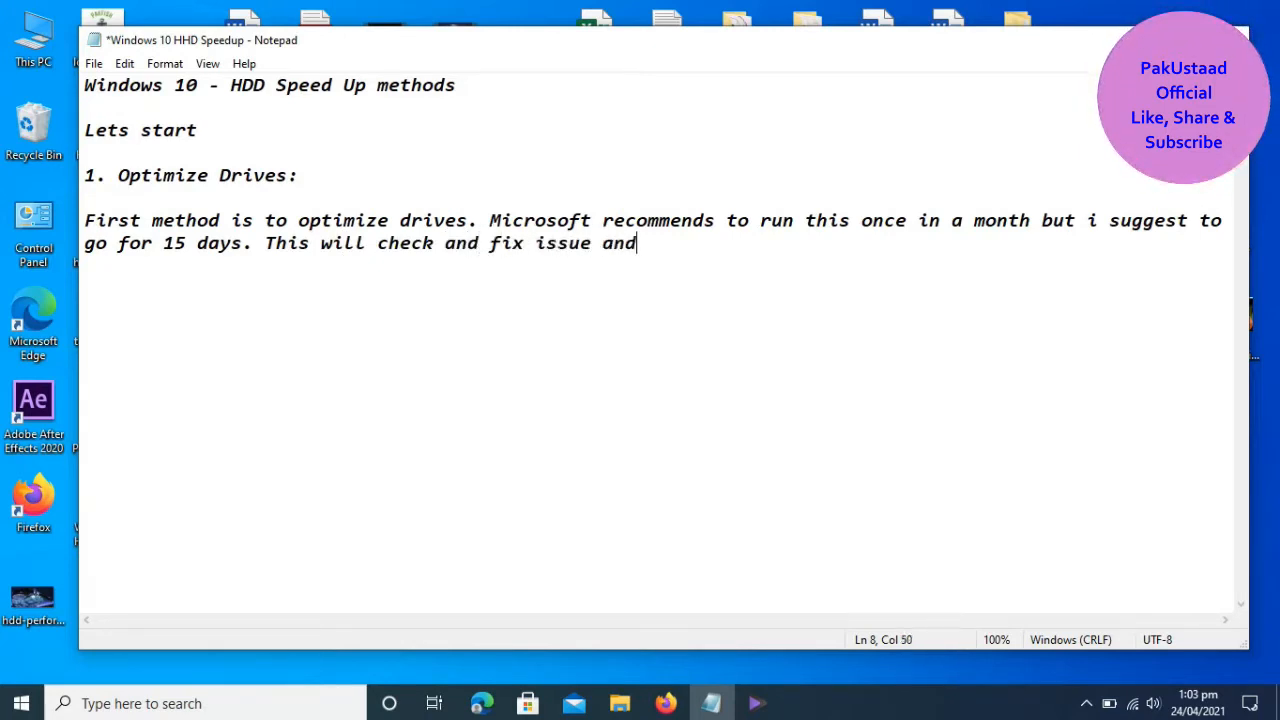
type(" defragment d")
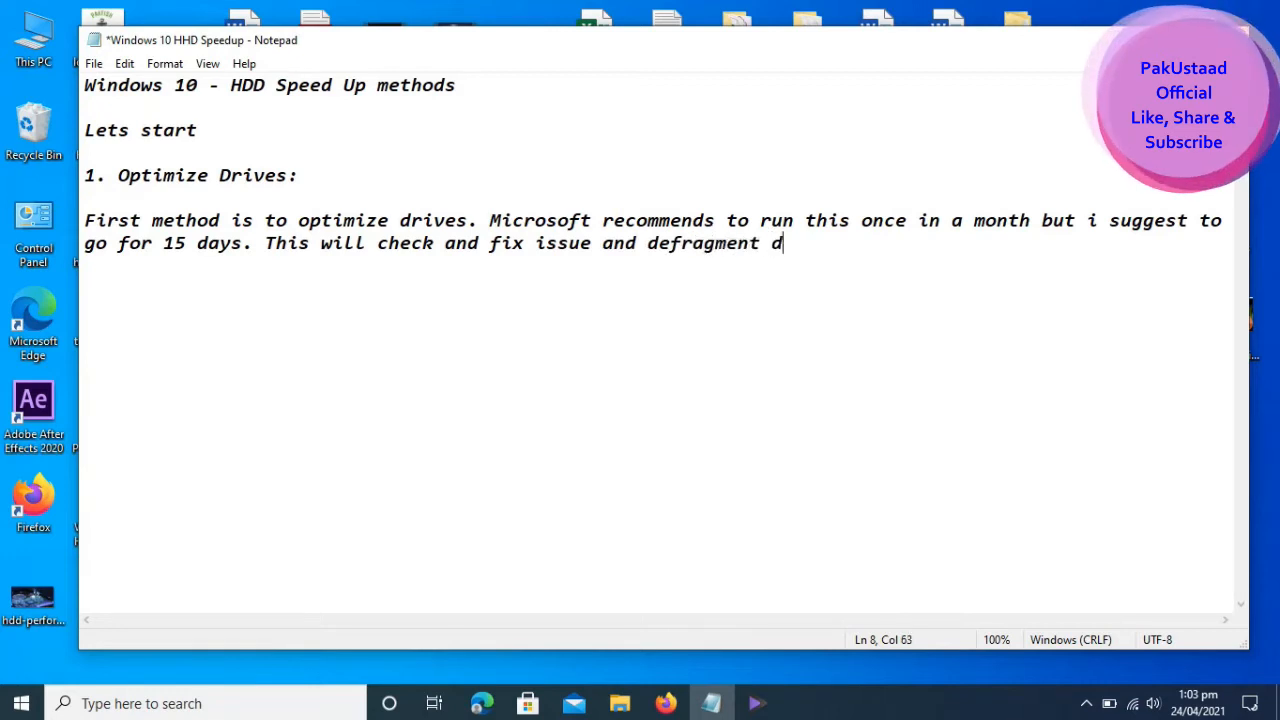
type("rives to analy")
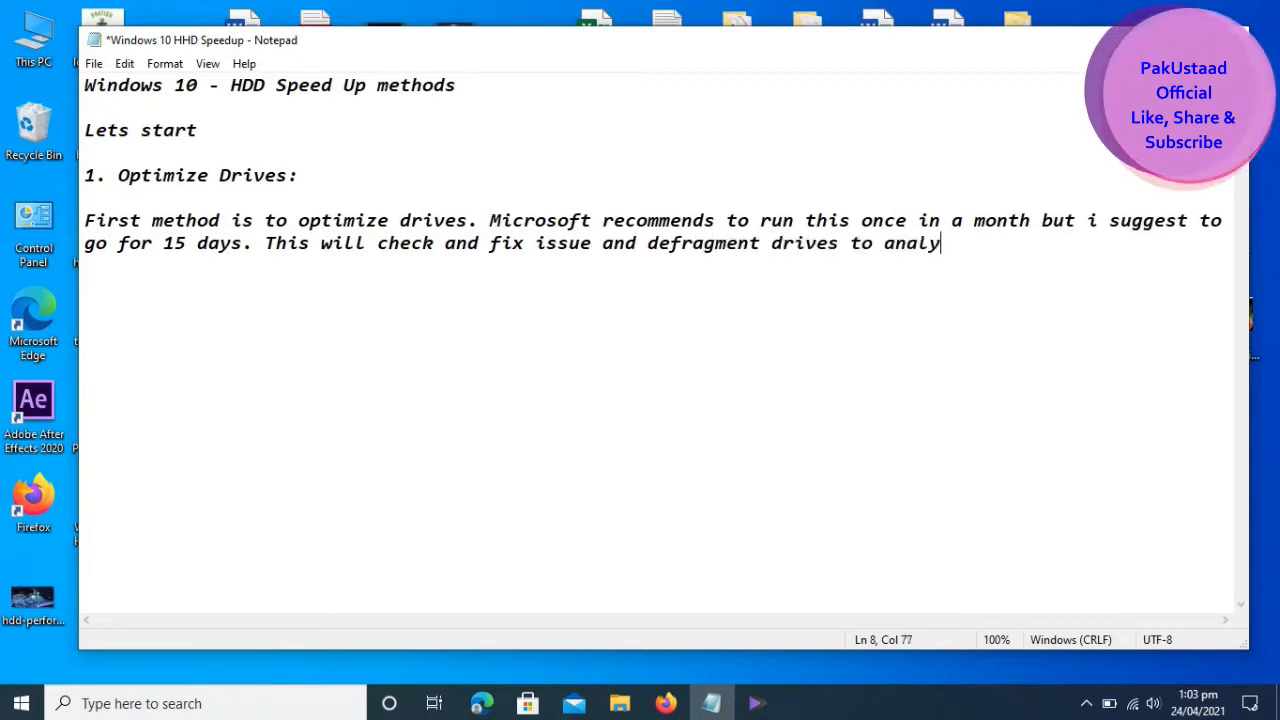
type("se and work faster.")
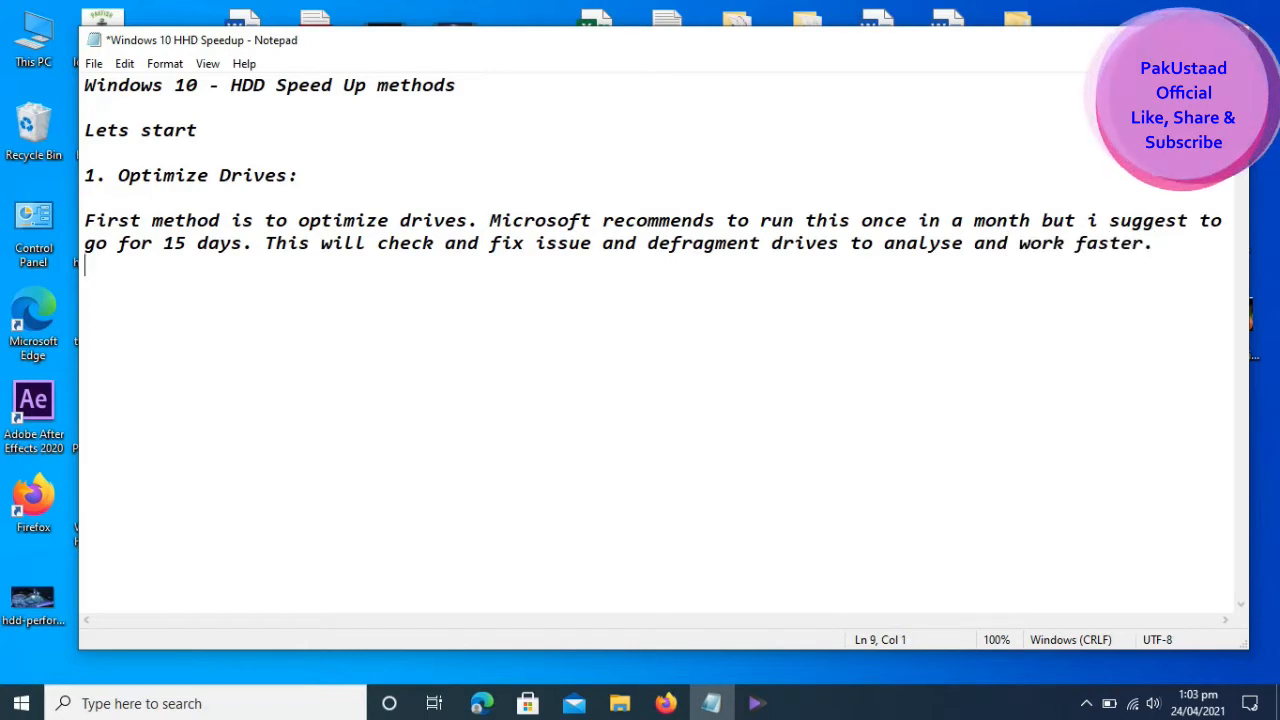
Step: Add two separate paragraphs reading "Here it goes." and "Simply type optimize disk in search and go for it."
key("Return")
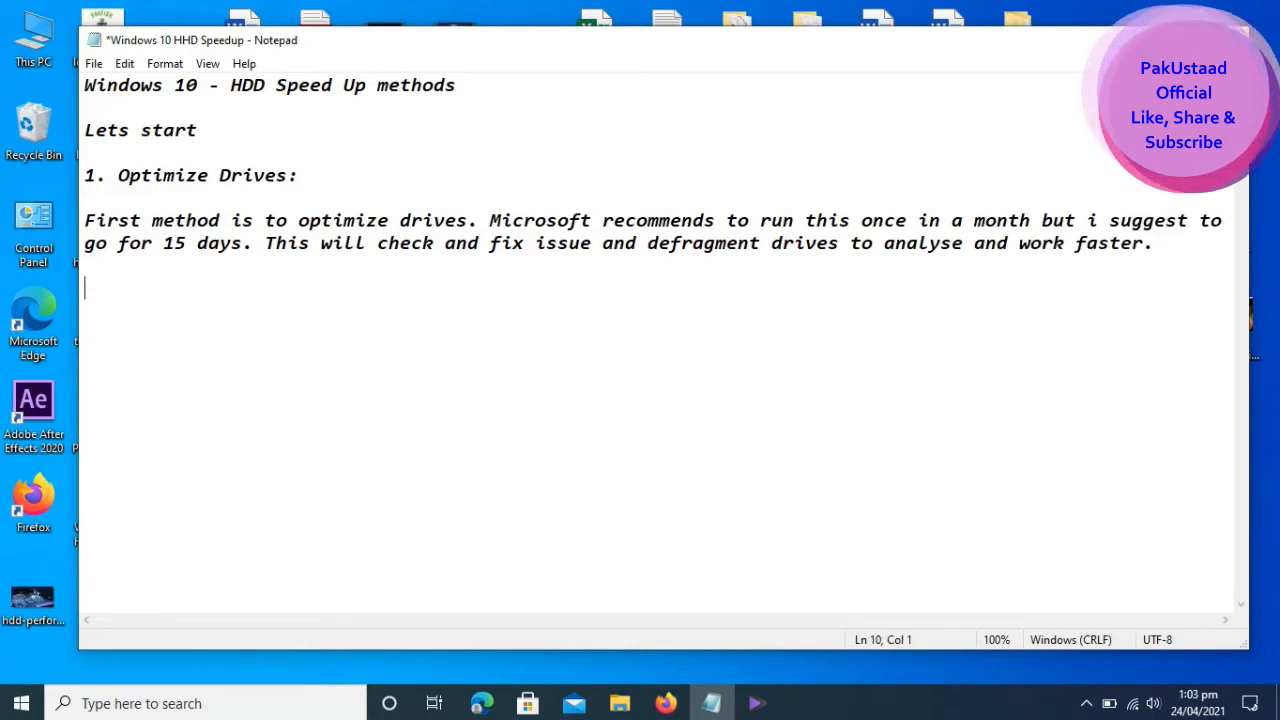
type("Here it goes.")
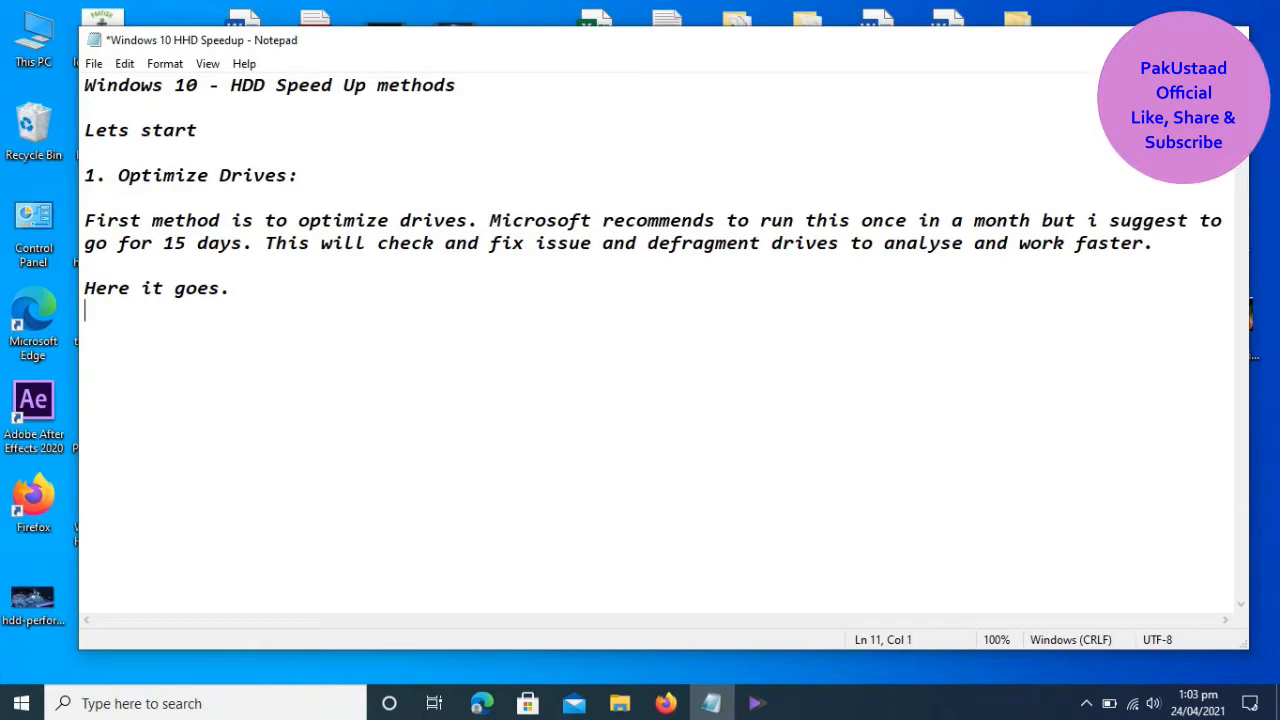
type("S")
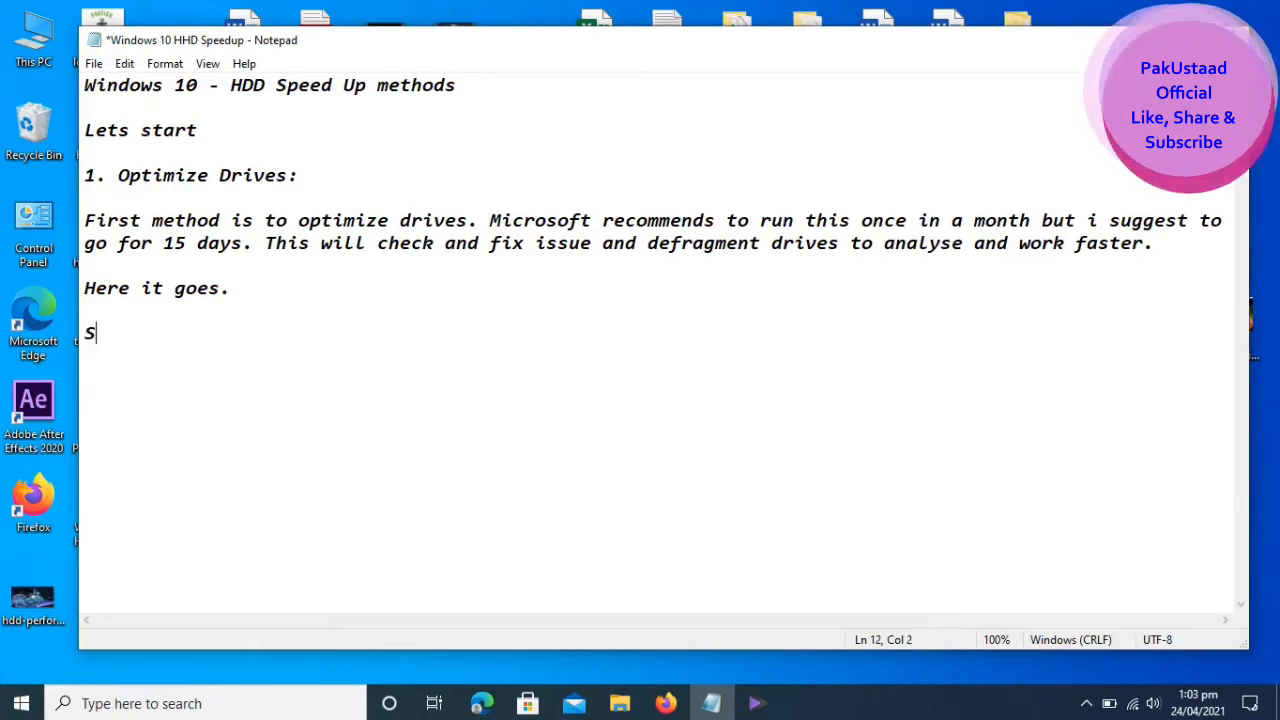
type("imply type ")
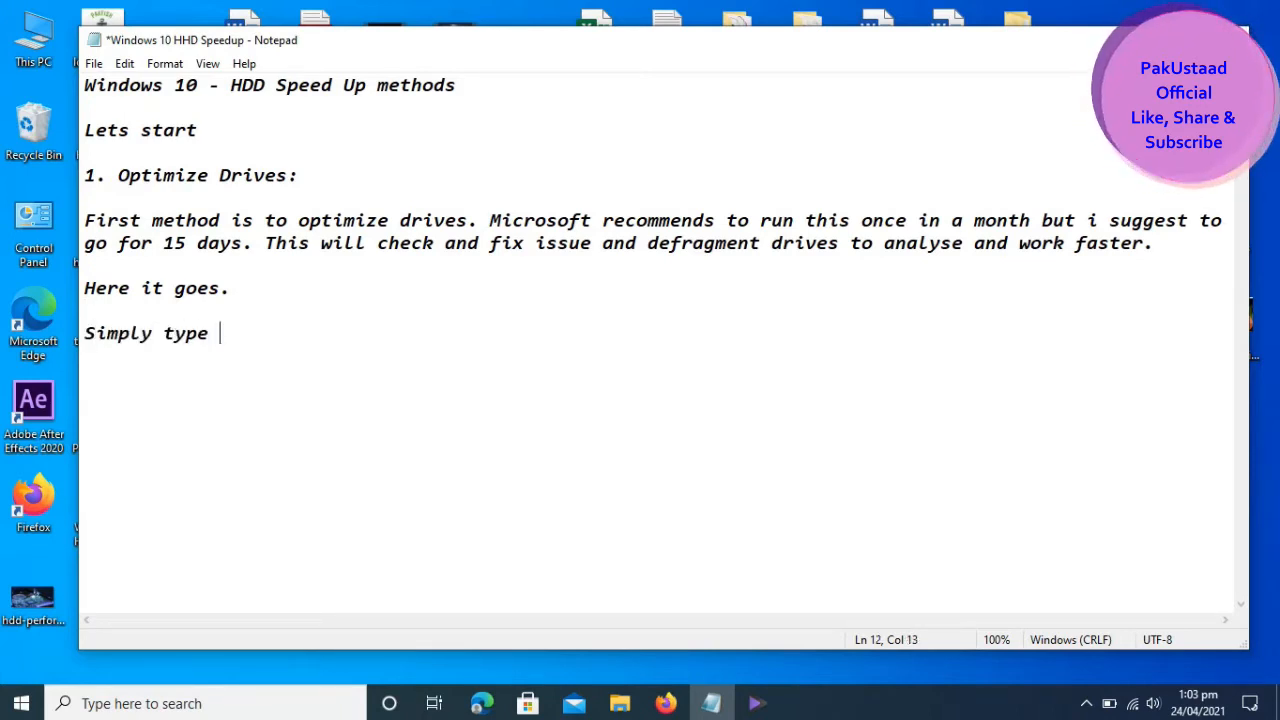
type("optimize disk")
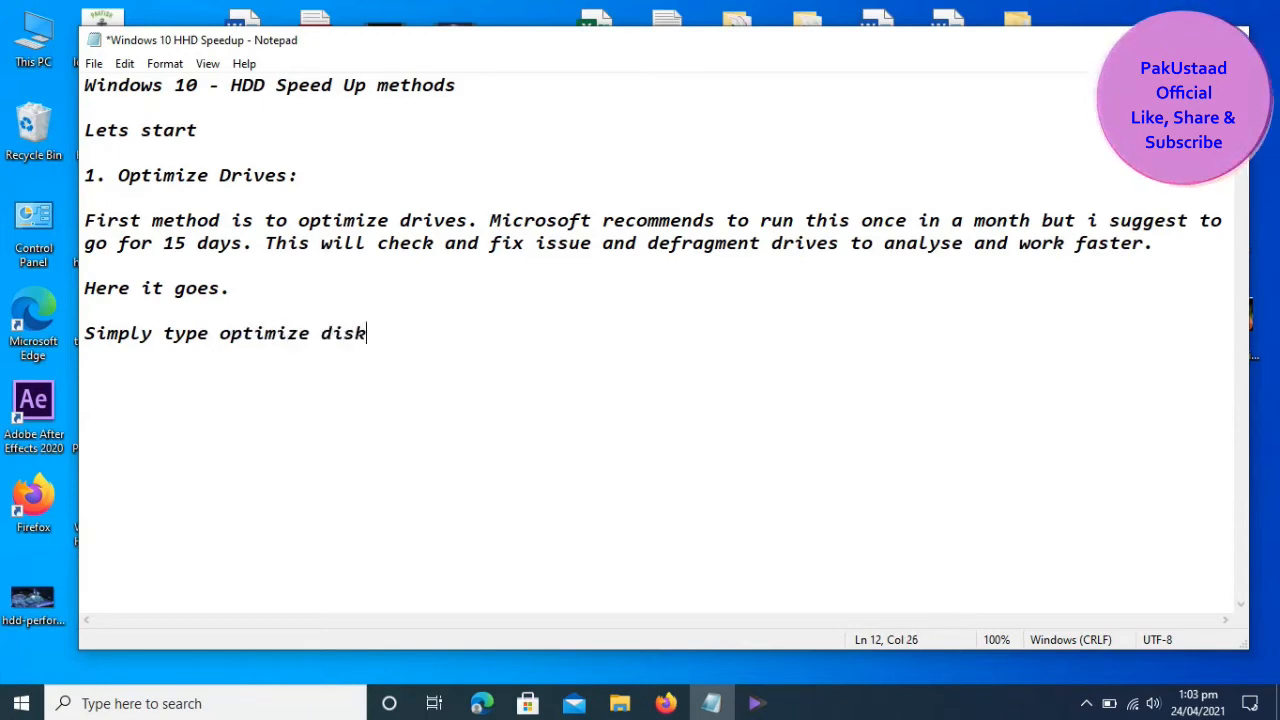
type(" in searc")
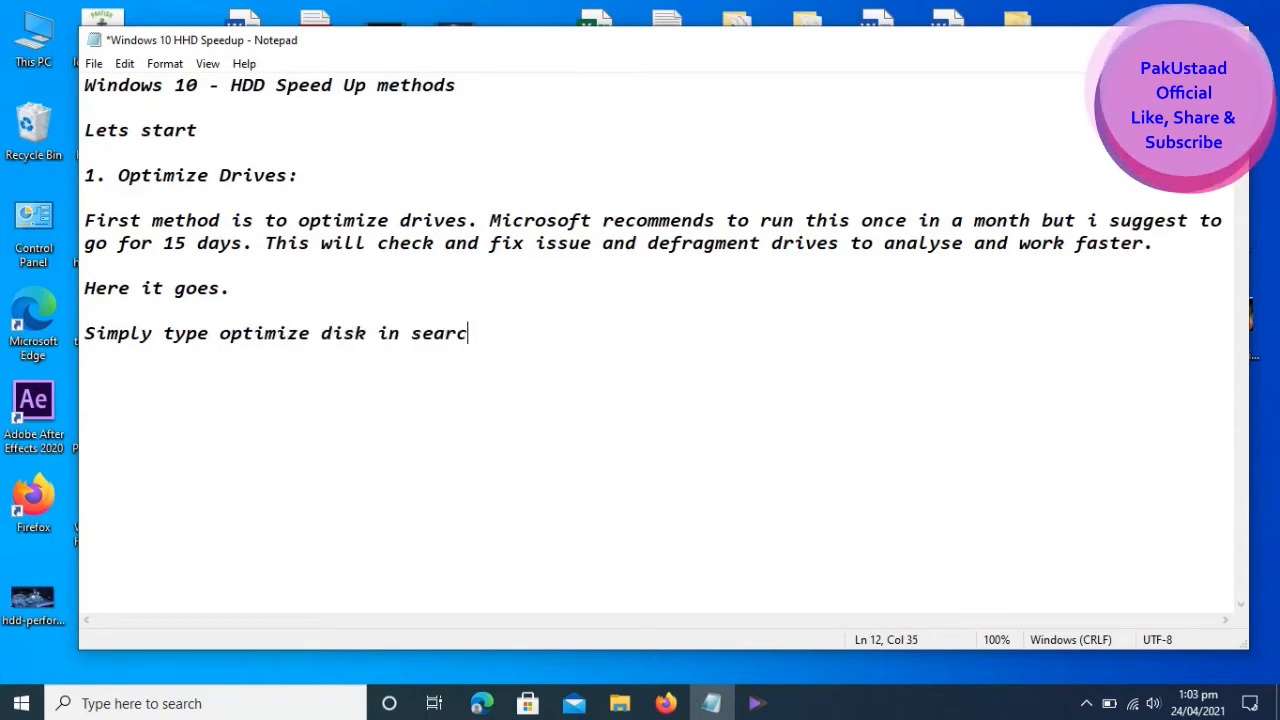
type("h and go for it.")
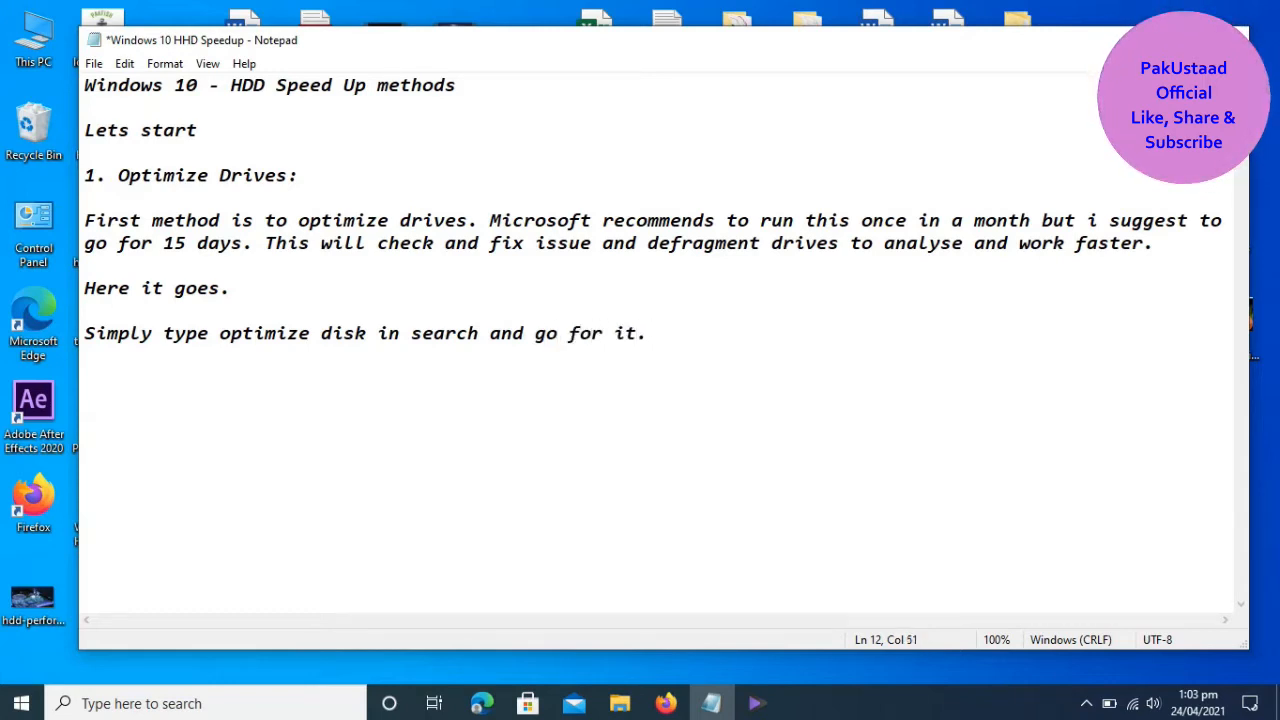
key("Return")
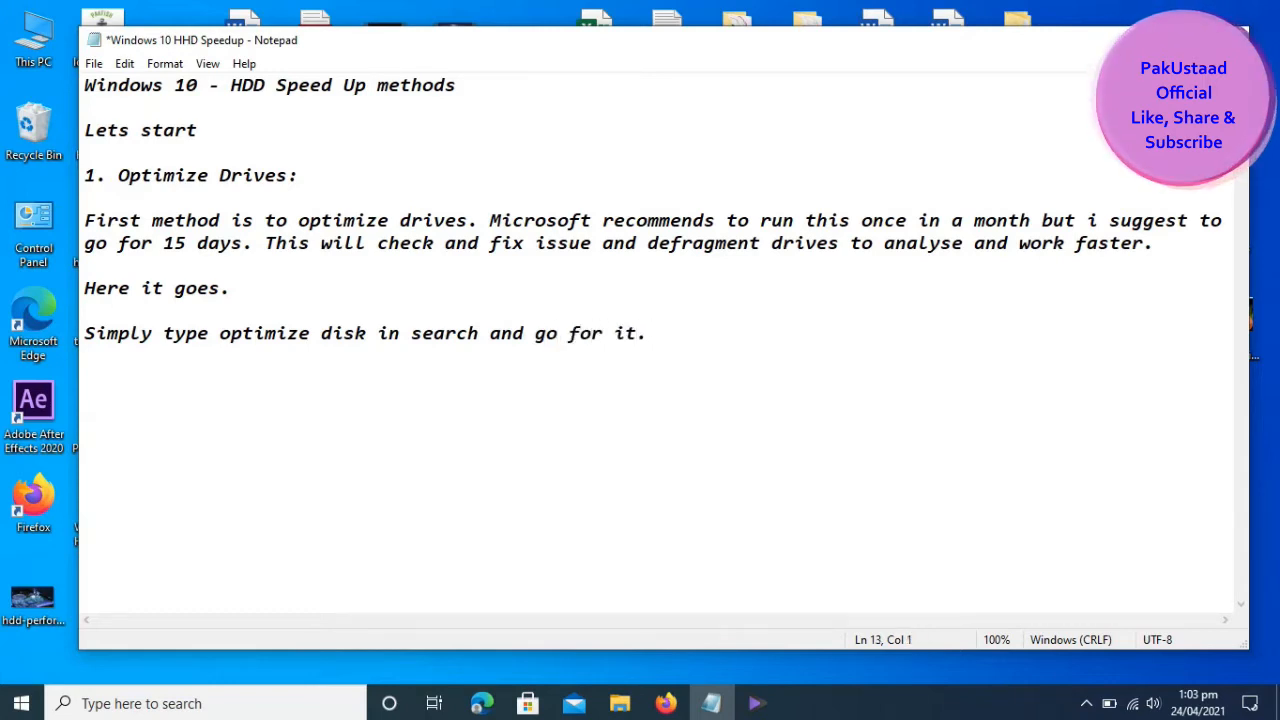
Step: Search Windows for "optimiz" and open the Defragment and Optimize Drives app
left_click(205, 703)
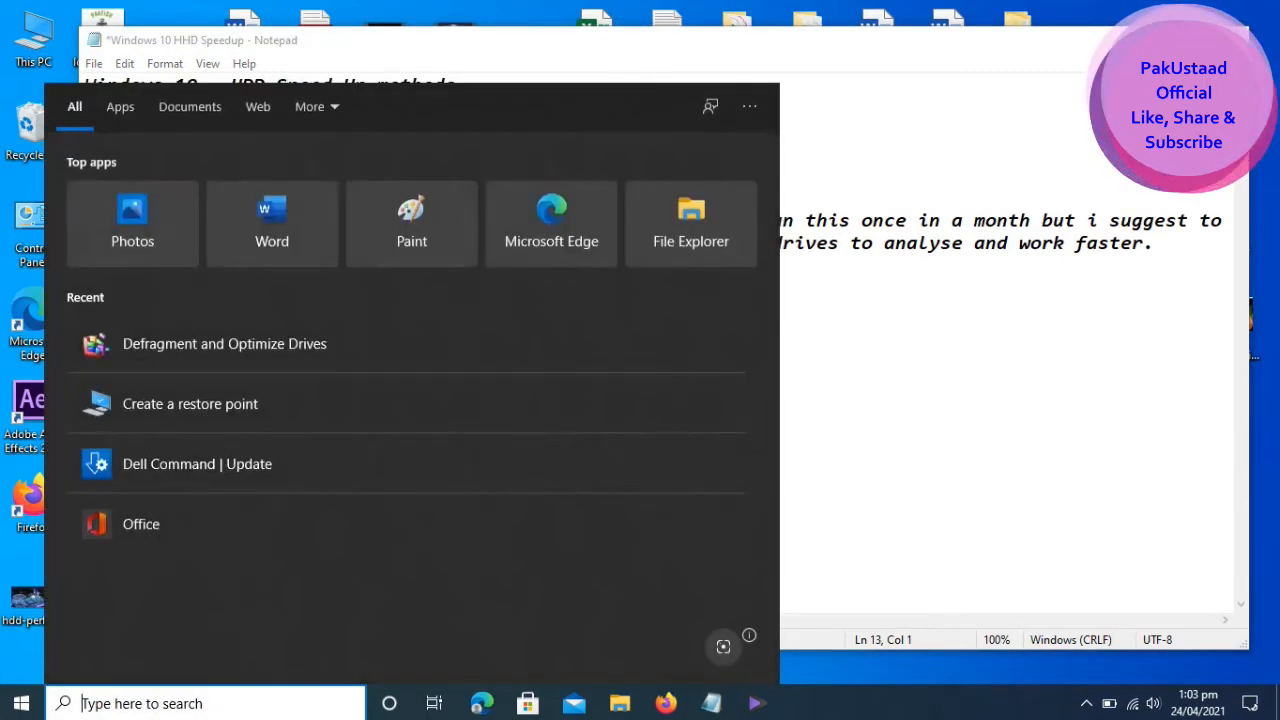
type("optimiz")
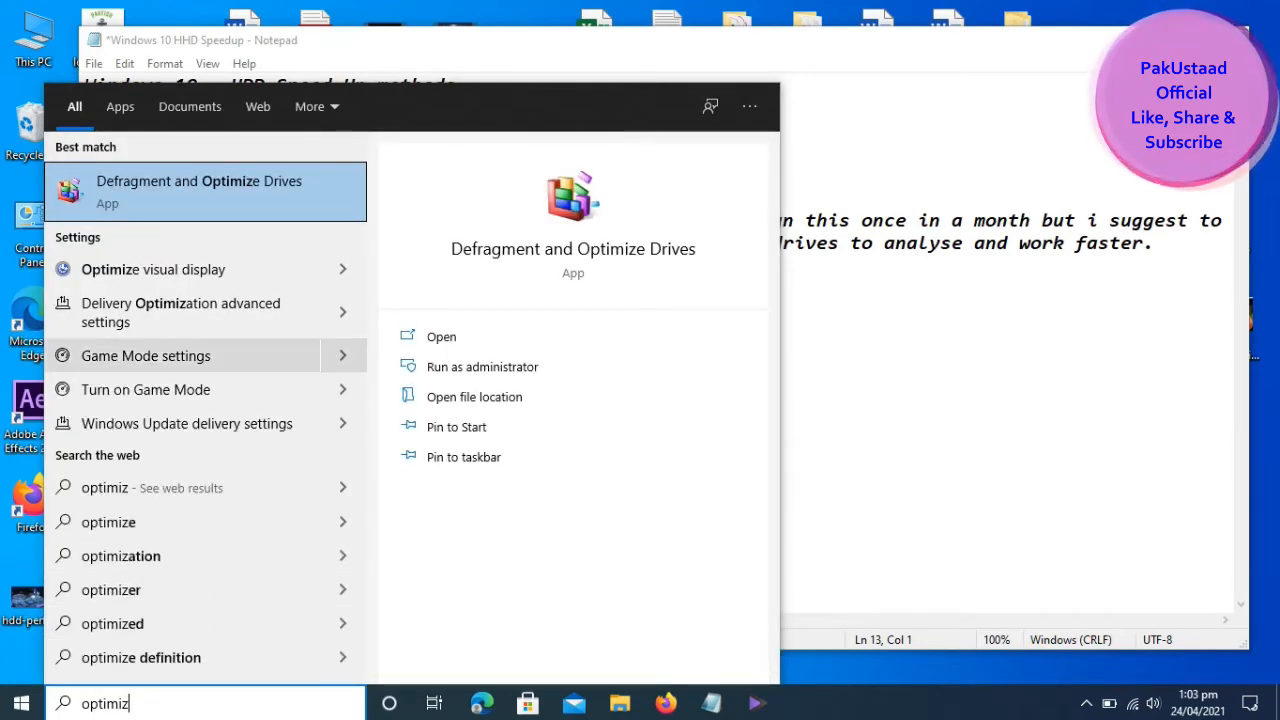
key("Return")
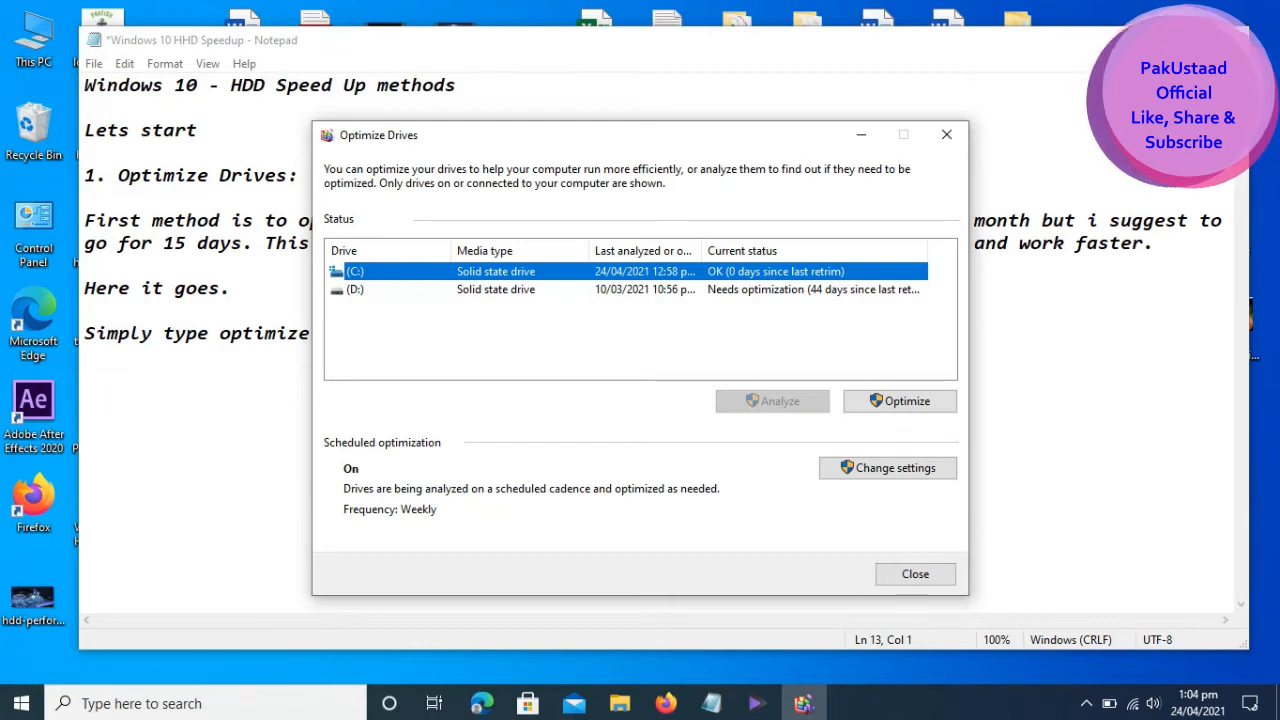
Step: Run the optimization on the (D:) drive, repeat it once, and close the Optimize Drives window
left_click(496, 290)
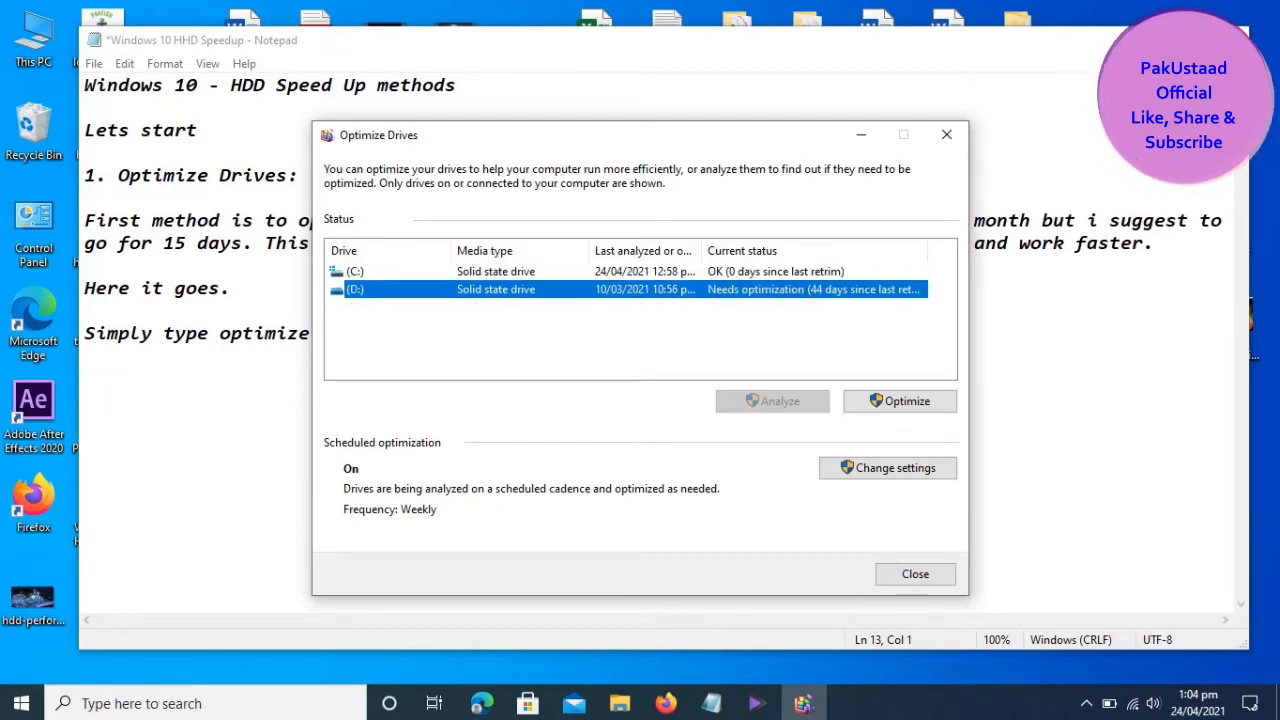
left_click(899, 401)
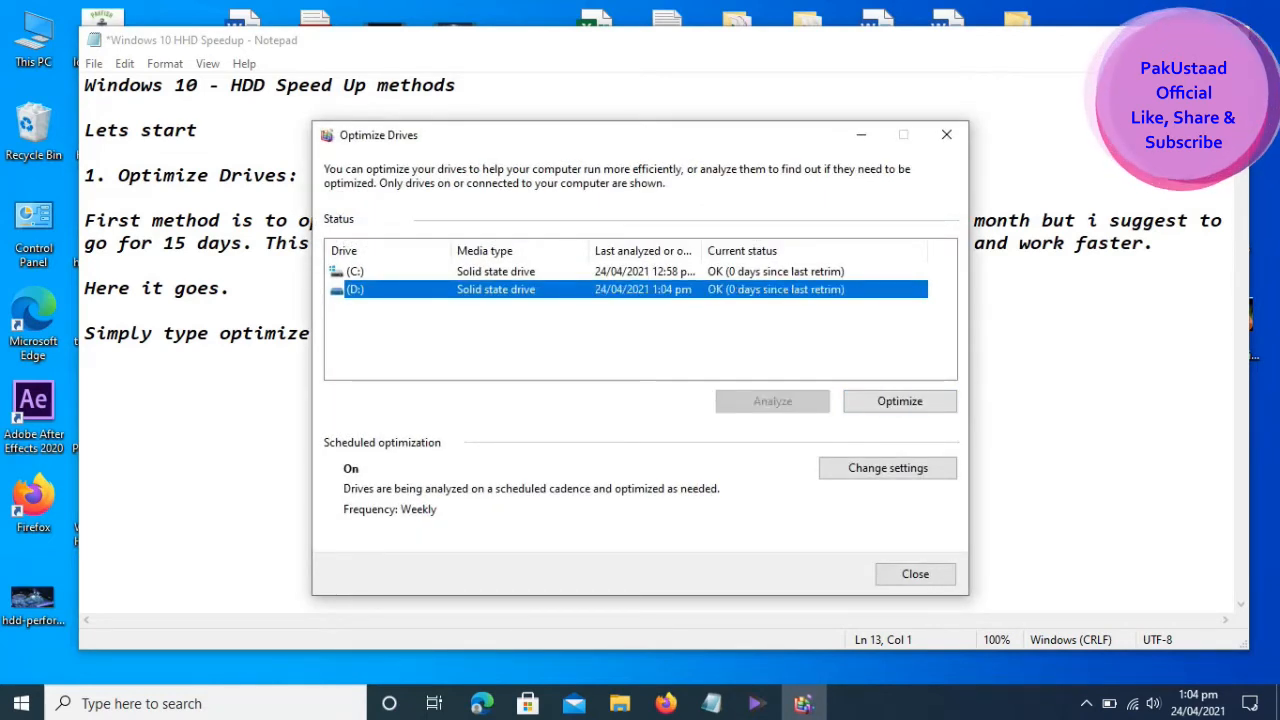
left_click(899, 401)
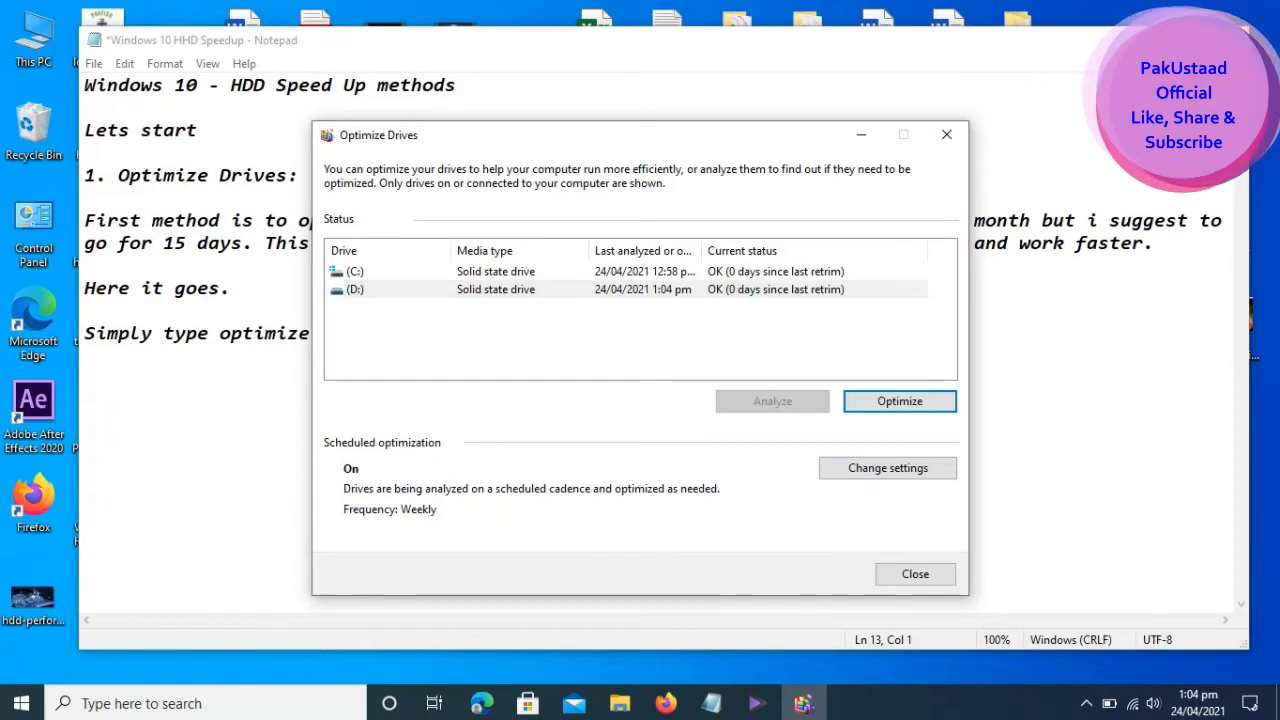
left_click(915, 573)
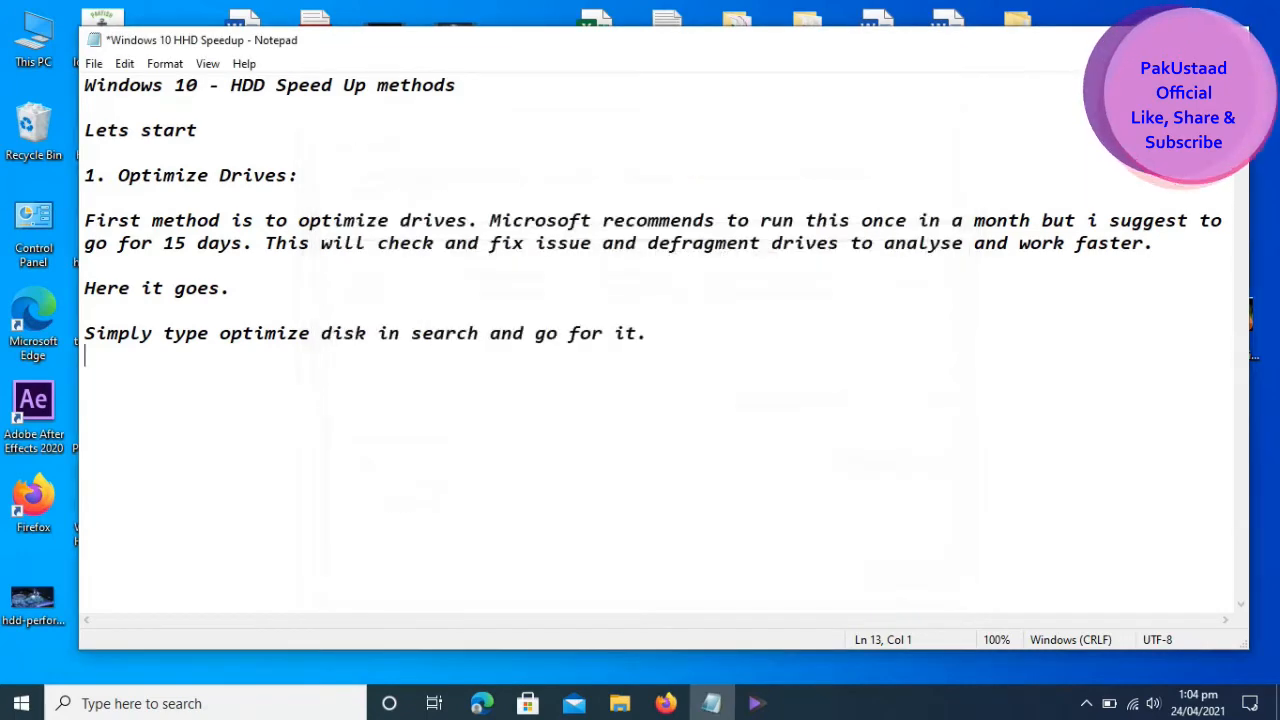
Step: Add the line "My both drives are optimized now and i dont need defragement." below the optimize disk instruction
type("My ")
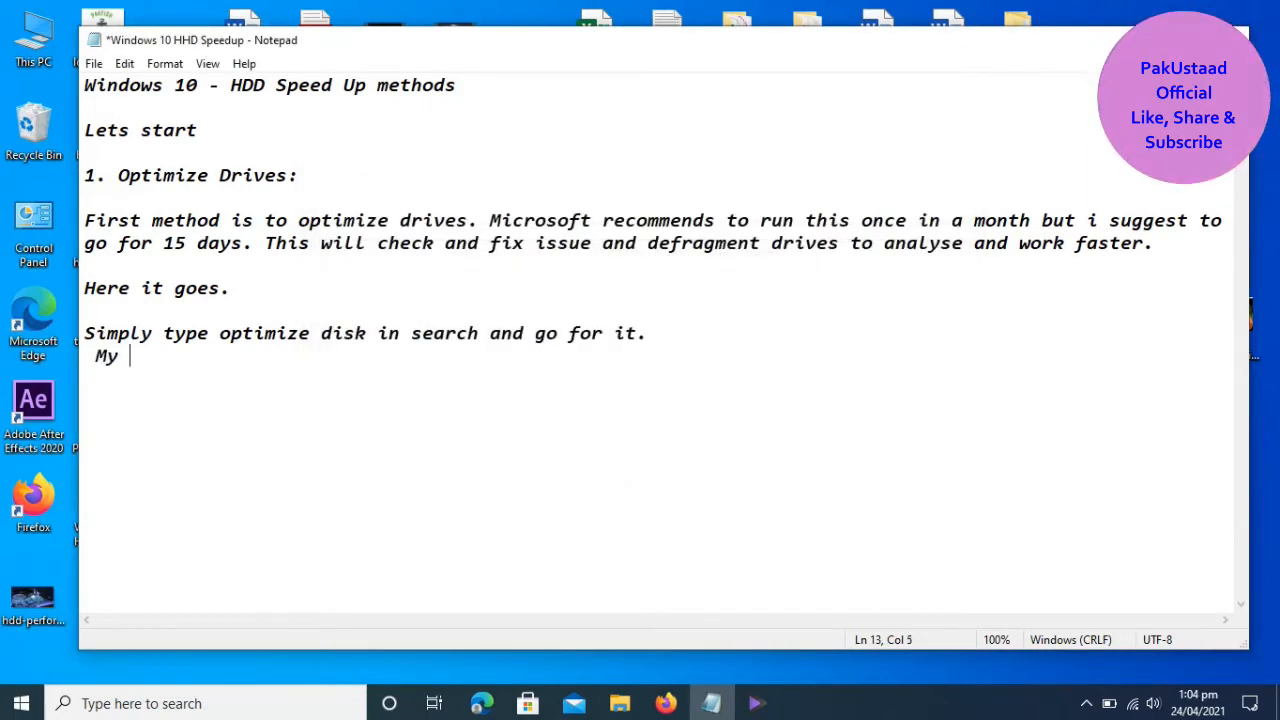
type("both drive")
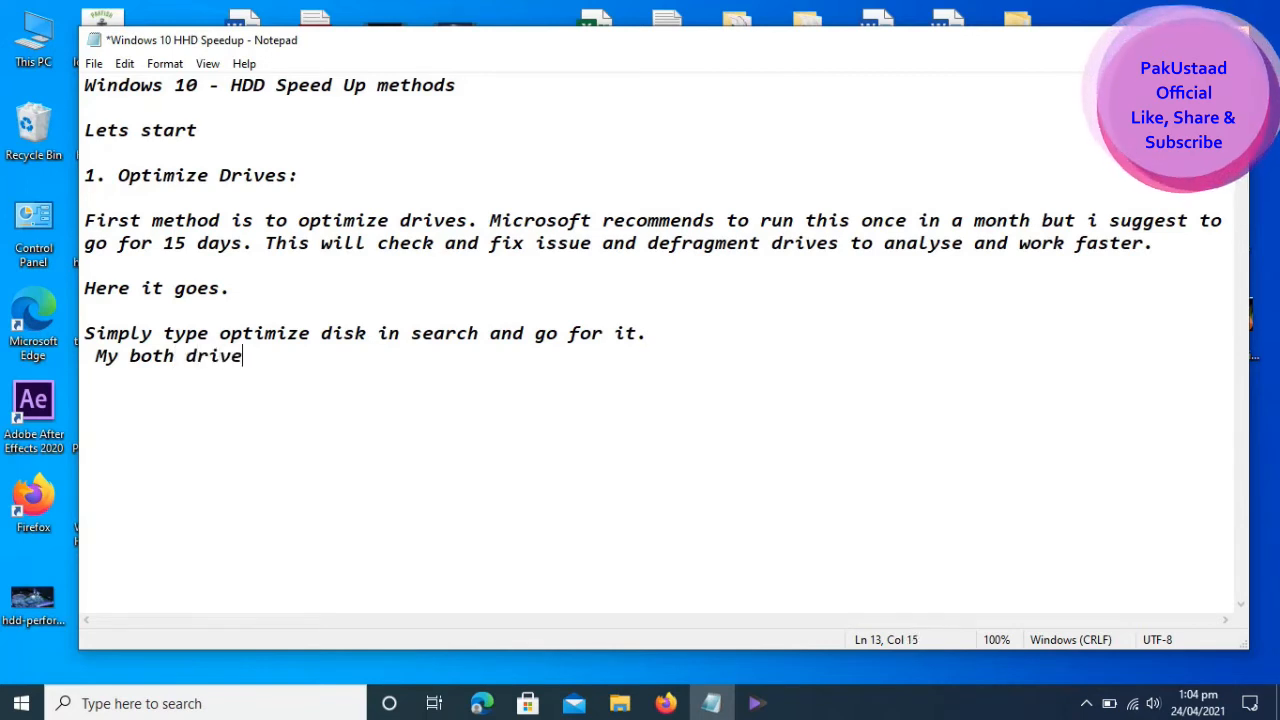
type("s are optimized a")
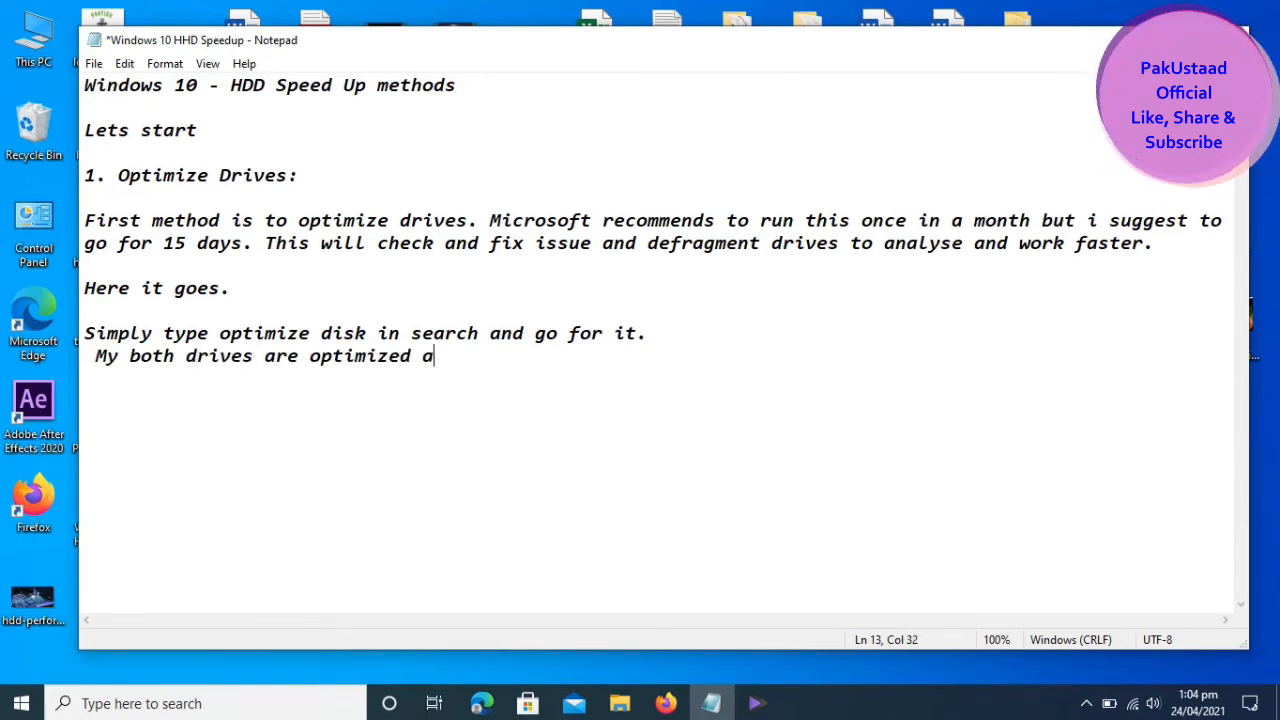
key("BackSpace")
type("now ")
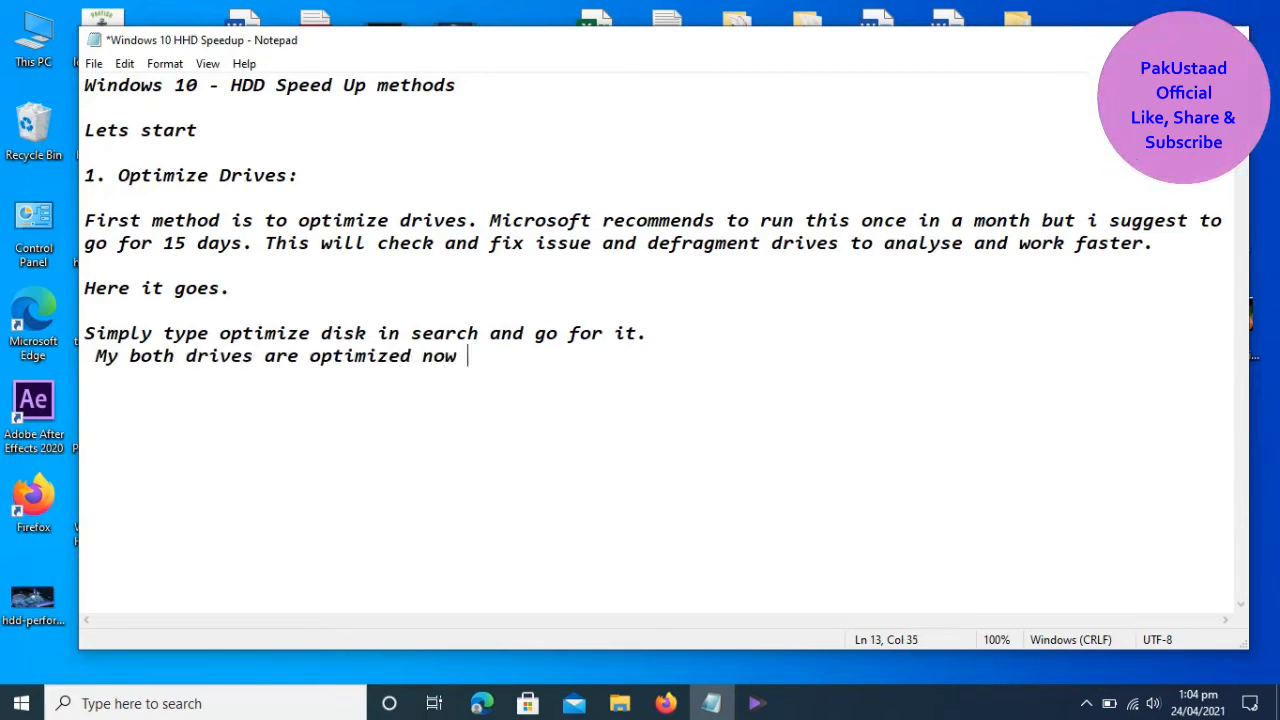
type("and i doon")
key("BackSpace")
key("BackSpace")
type("nd i dont")
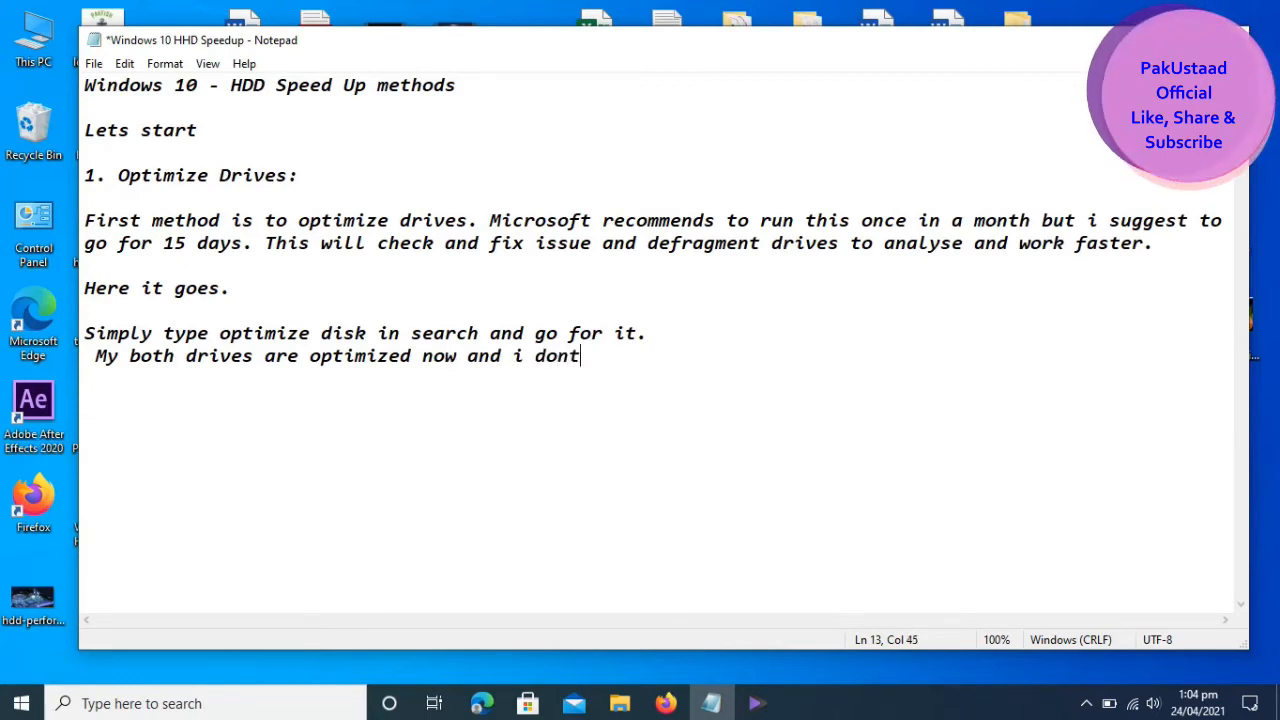
type(" need defragement")
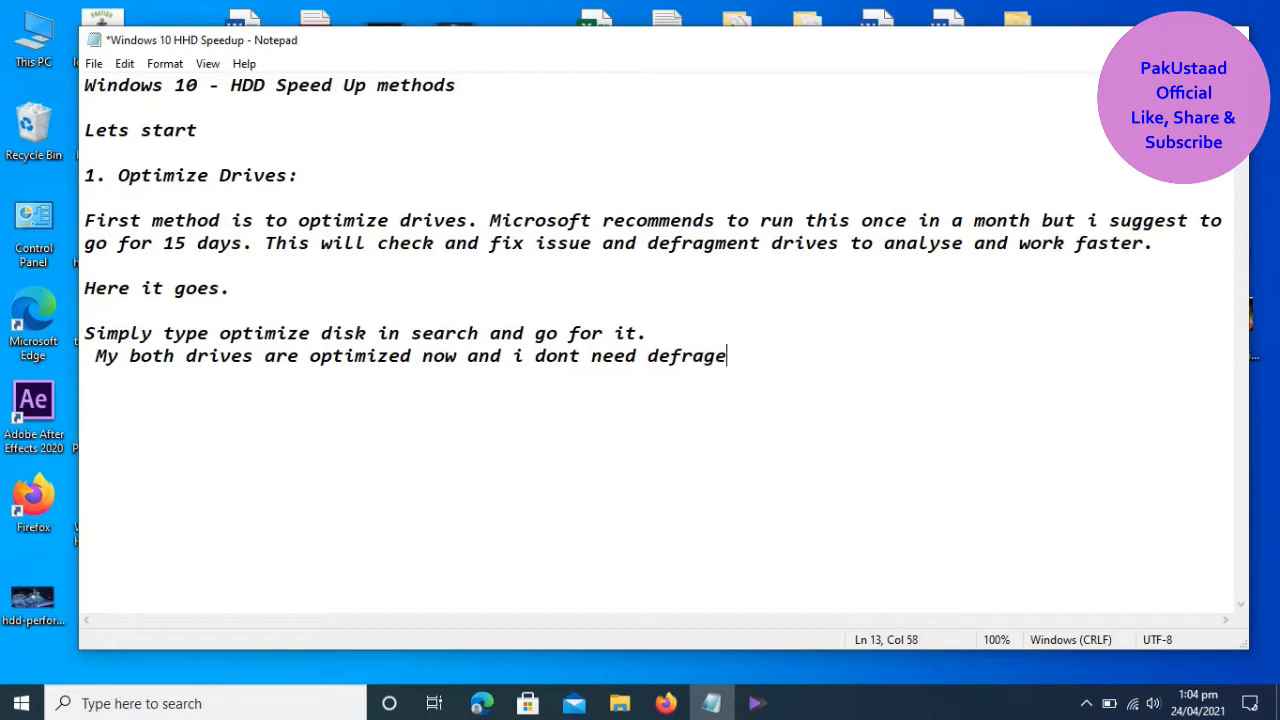
type(".")
key("Return")
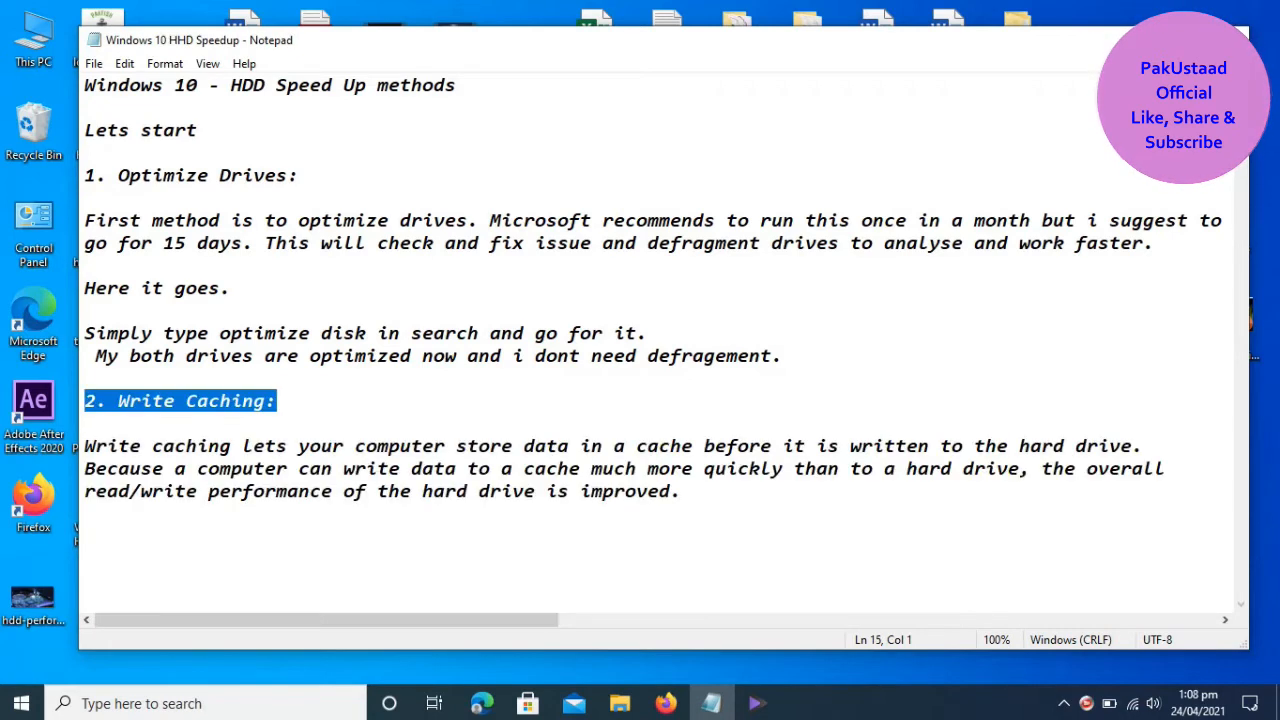
Step: Highlight the paragraph that explains write caching to read it, and place the cursor at its end
left_click(86, 423)
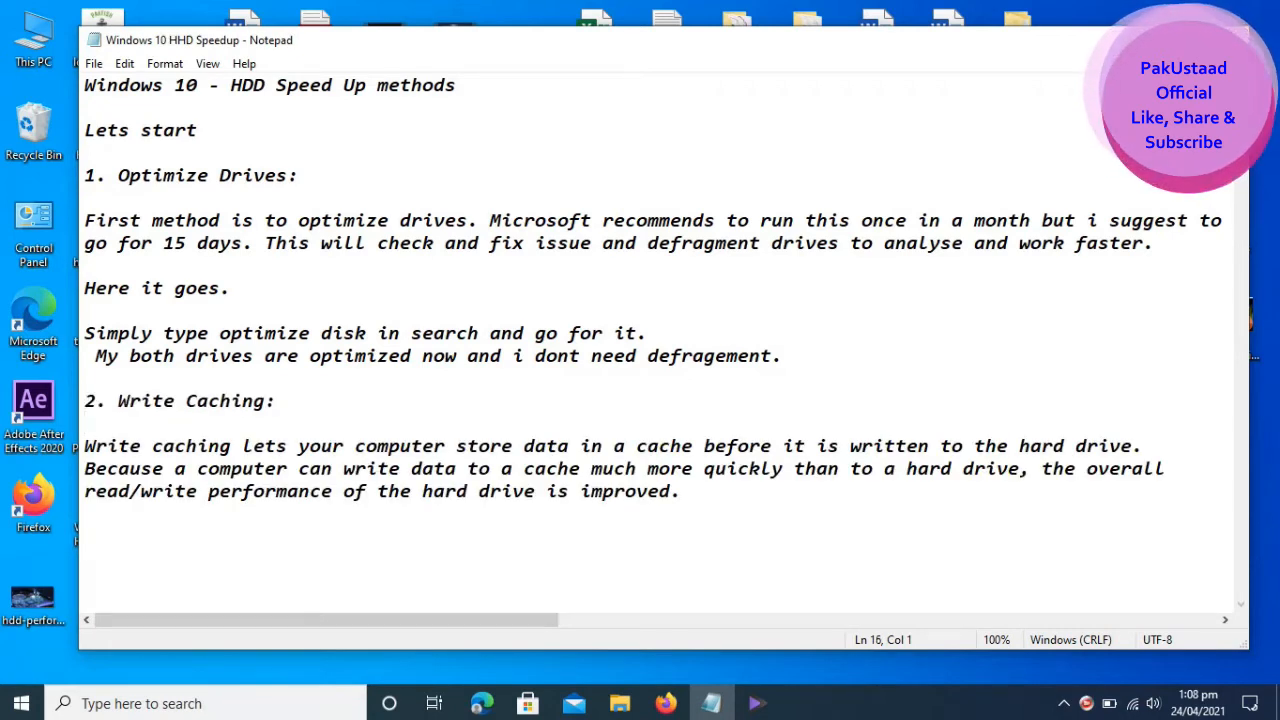
left_click_drag(84, 446, 692, 491)
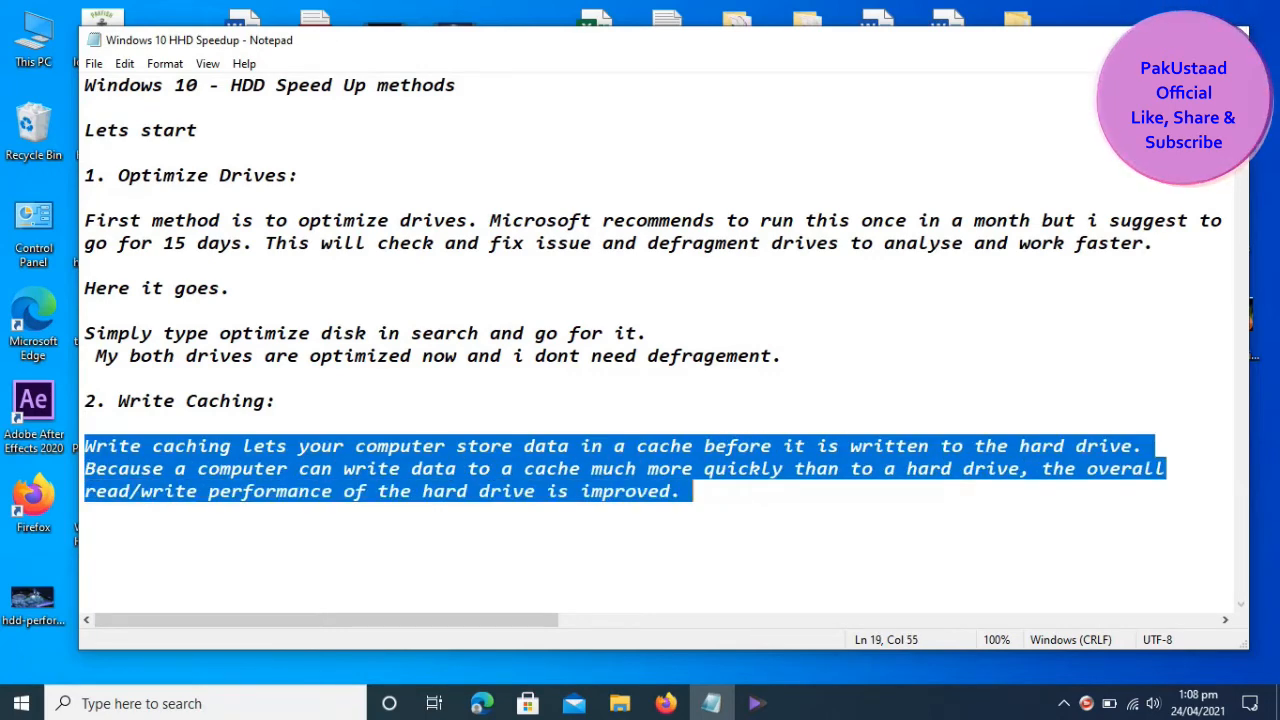
left_click(692, 491)
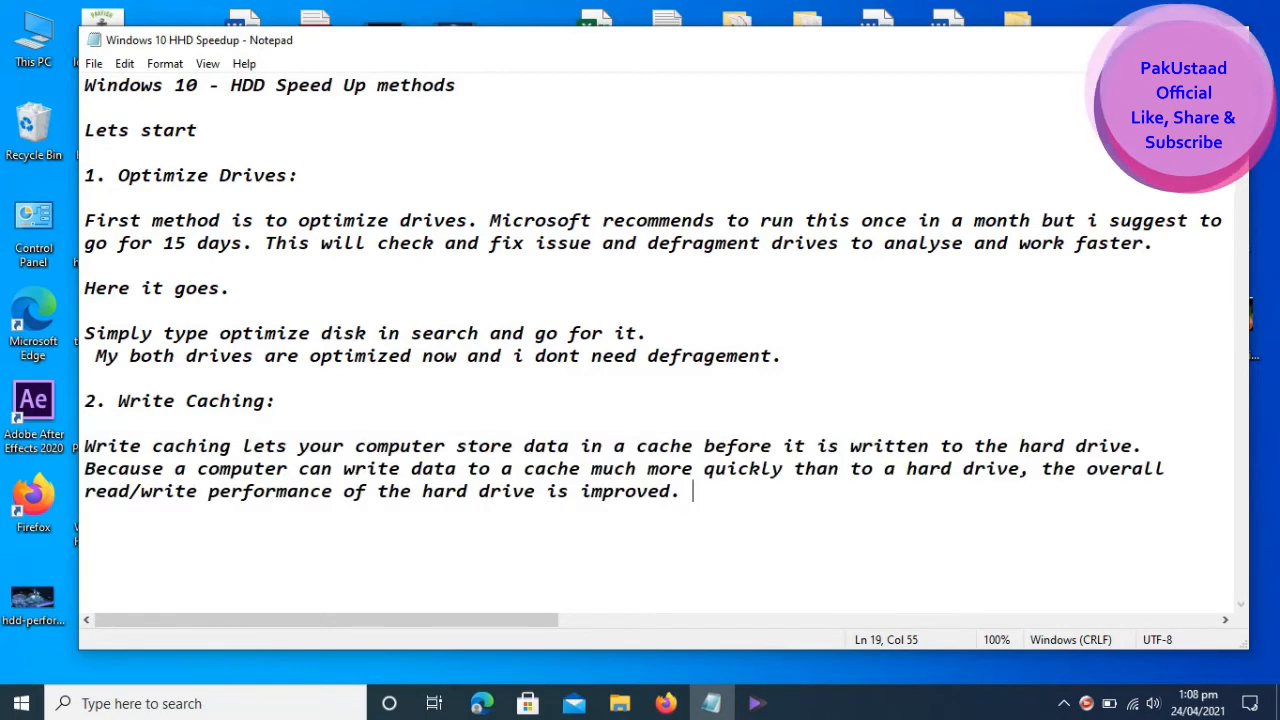
Step: Add a paragraph below the write caching explanation reading "Here it goes. Right click on this pc then manage then device manager. Lets do it."
key("Return")
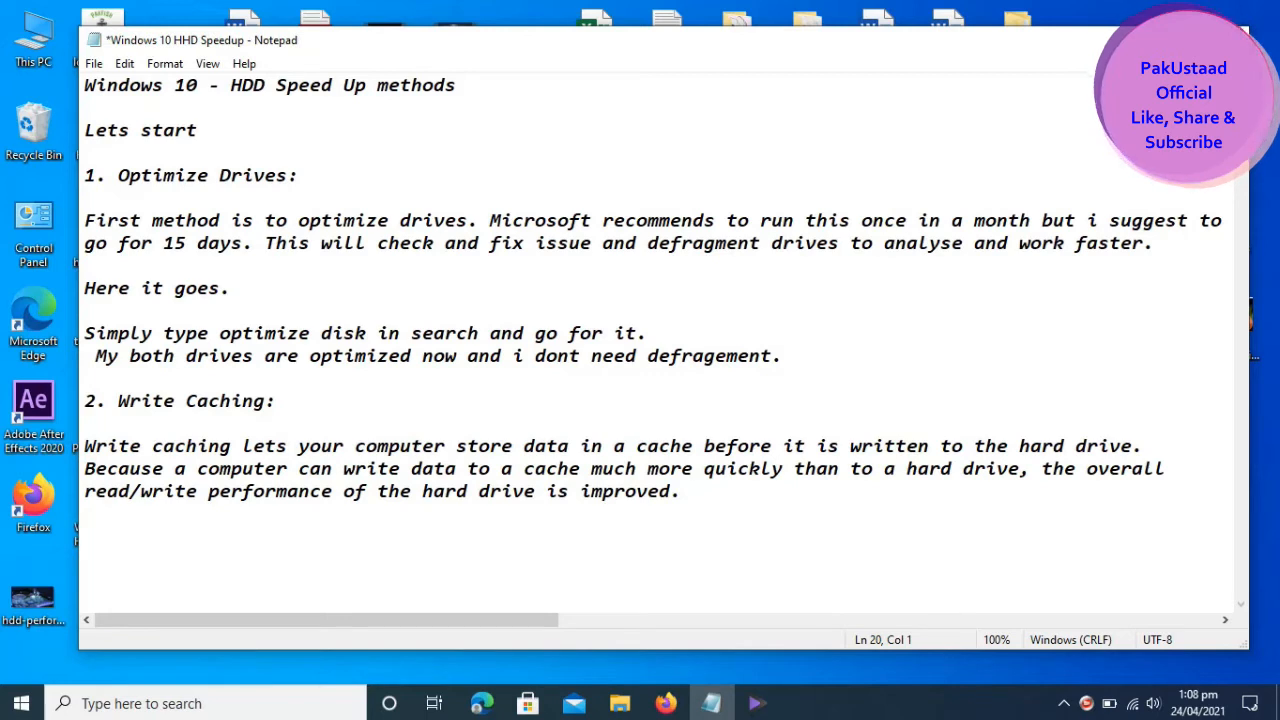
type("Here i")
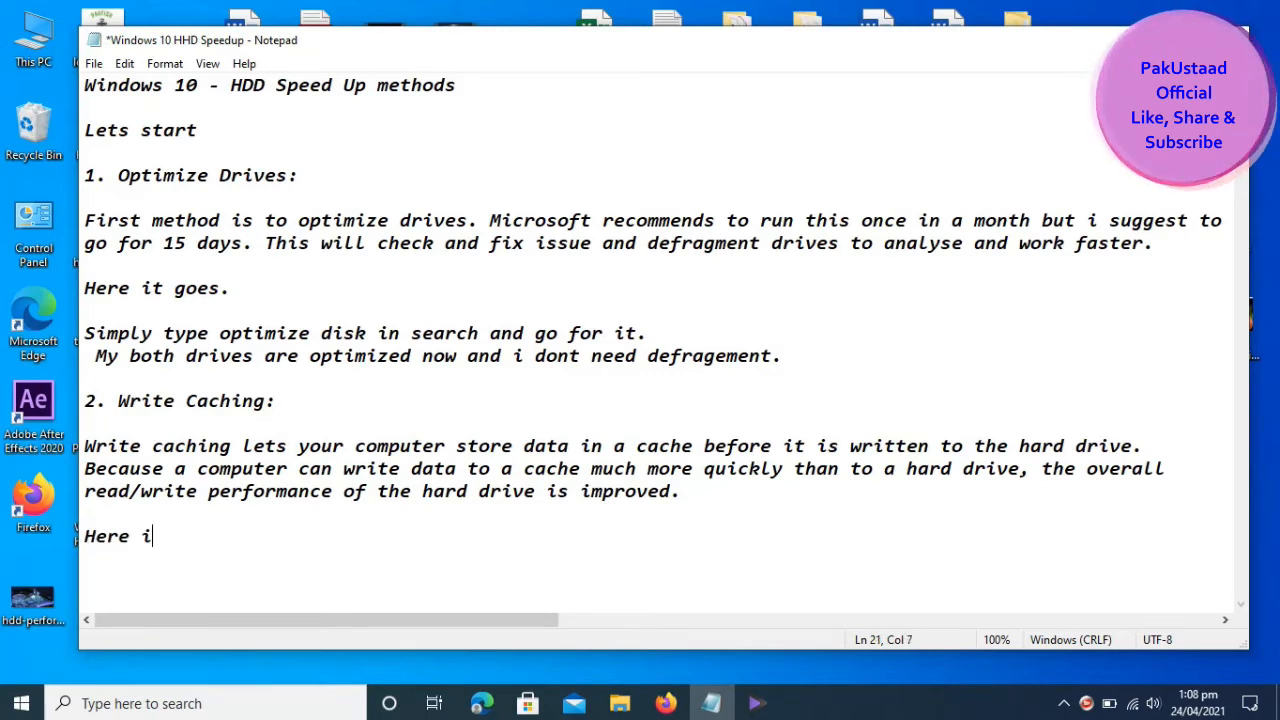
type("t goes. Gi")
key("BackSpace")
key("BackSpace")
type("Right click on my")
key("BackSpace")
key("BackSpace")
key("BackSpace")
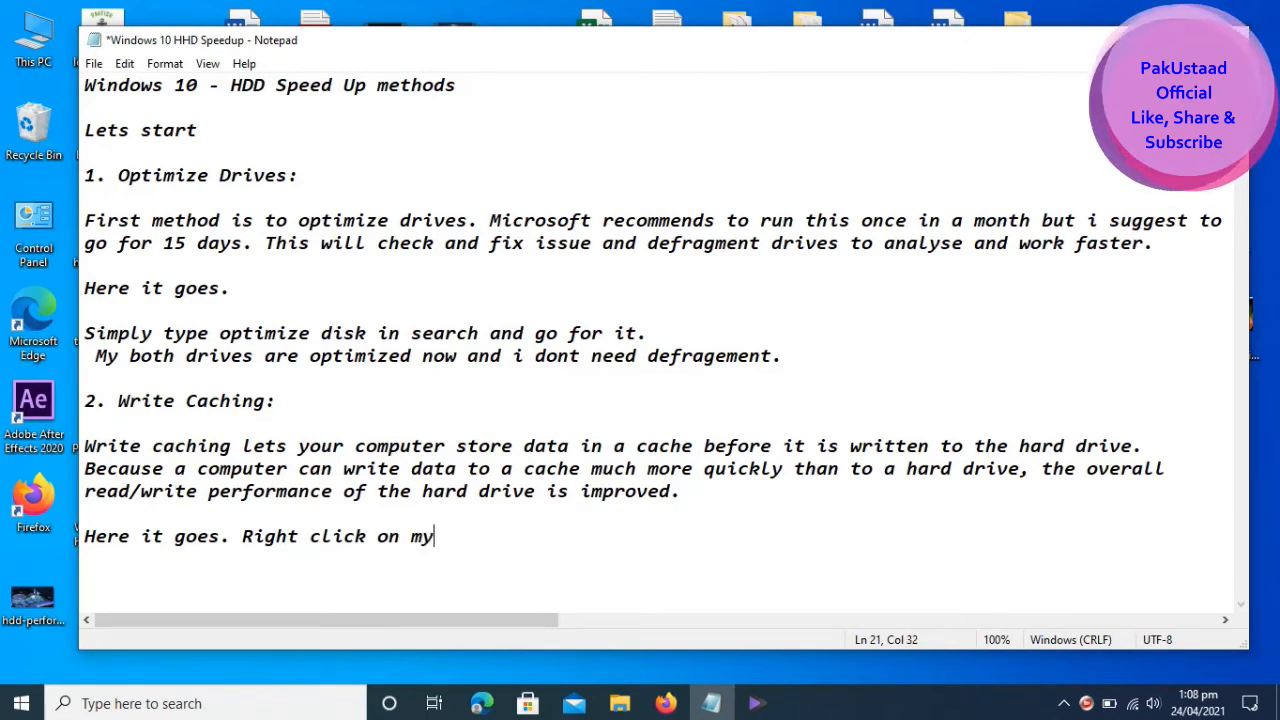
type("this pc then ma")
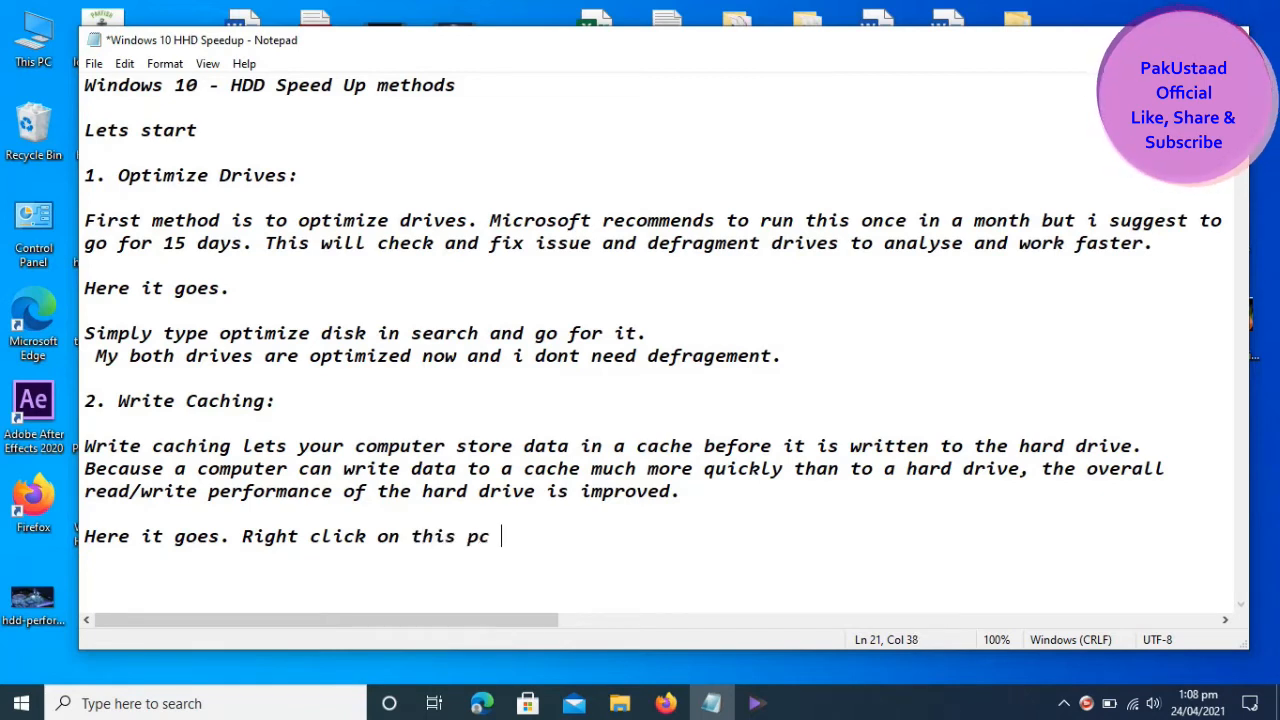
type("nage ")
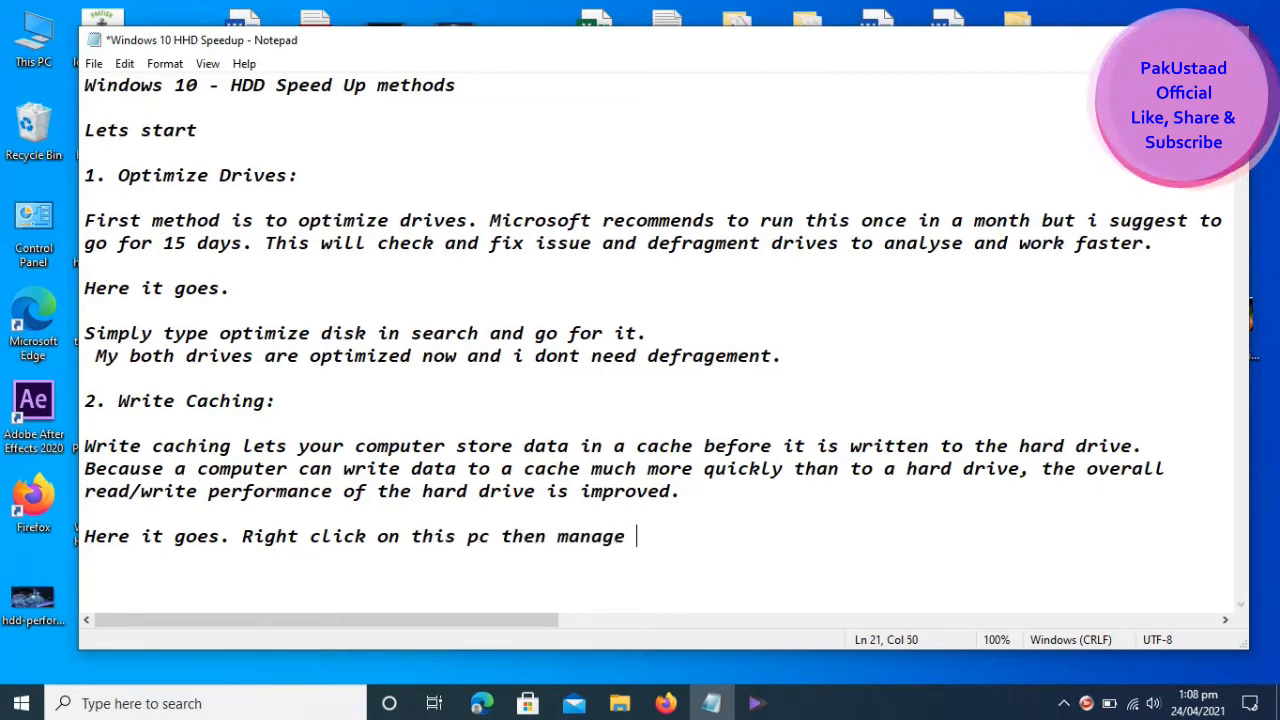
type("then devi")
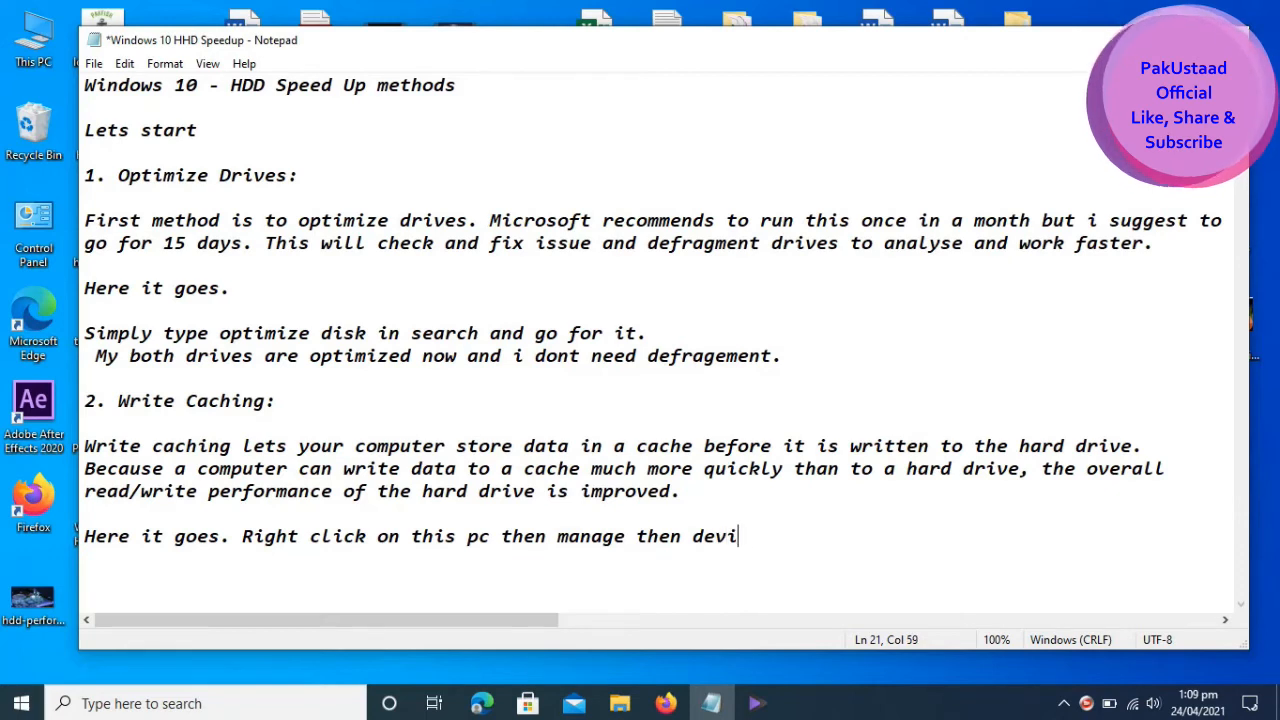
type("ce manager. ")
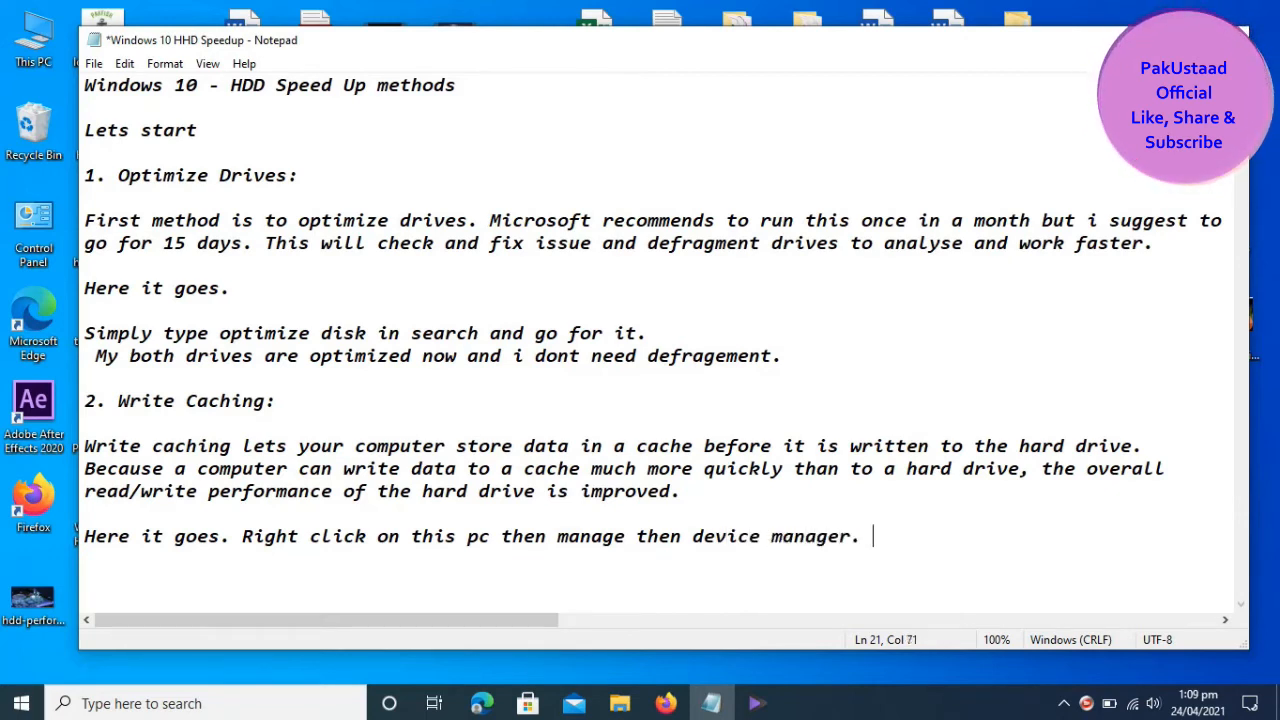
type("Lets do it.")
key("Return")
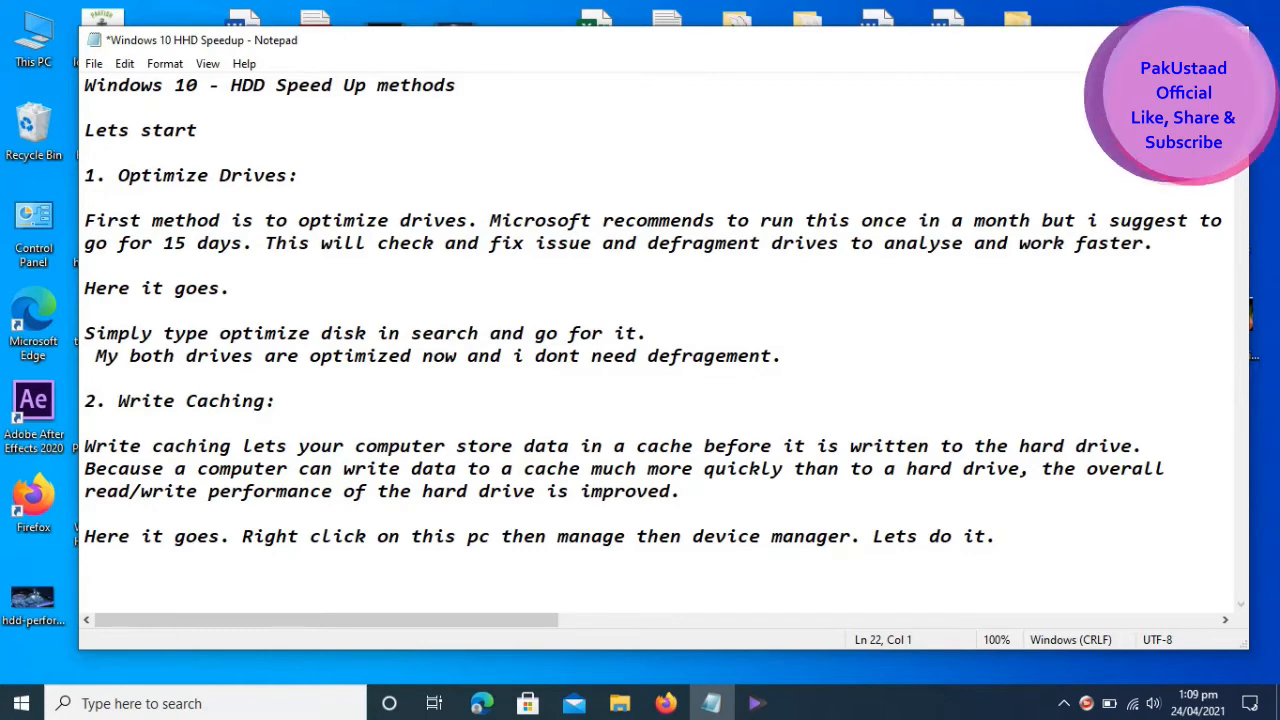
Step: Open Computer Management for This PC from the desktop and display the Device Manager
key("super+d")
key("shift+F10")
key("Down")
key("Down")
key("Down")
key("Return")
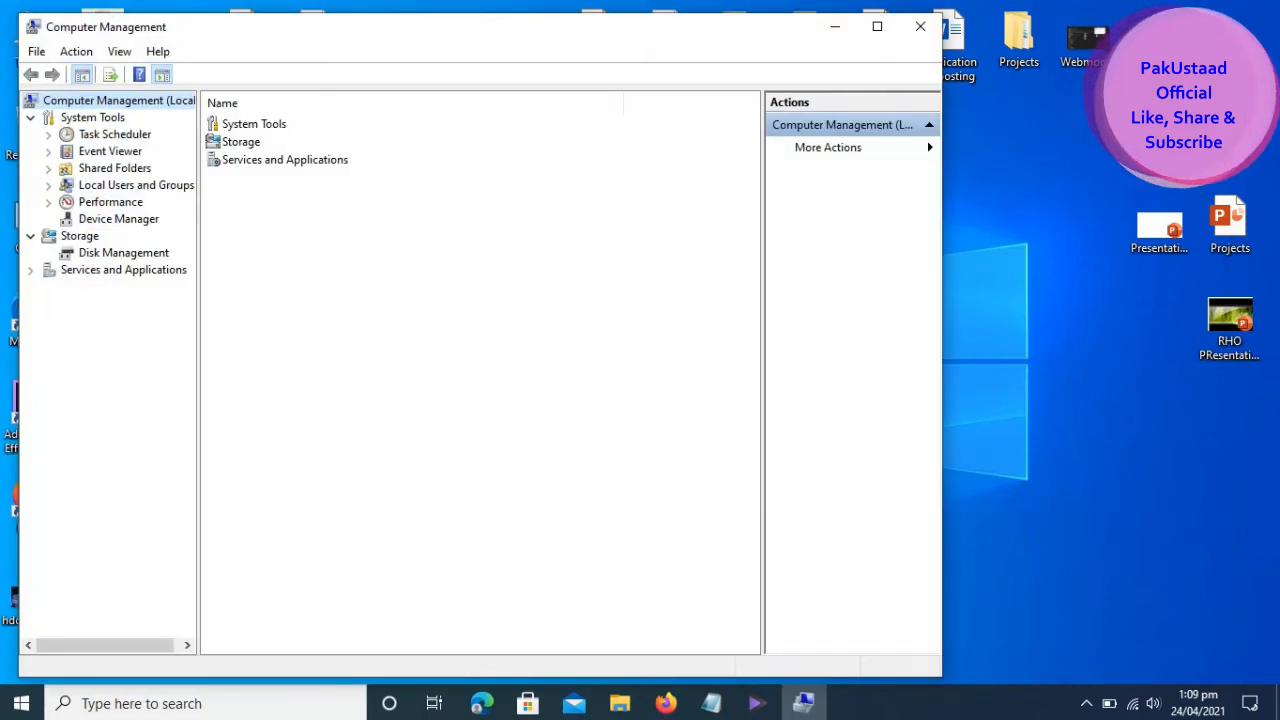
left_click(118, 219)
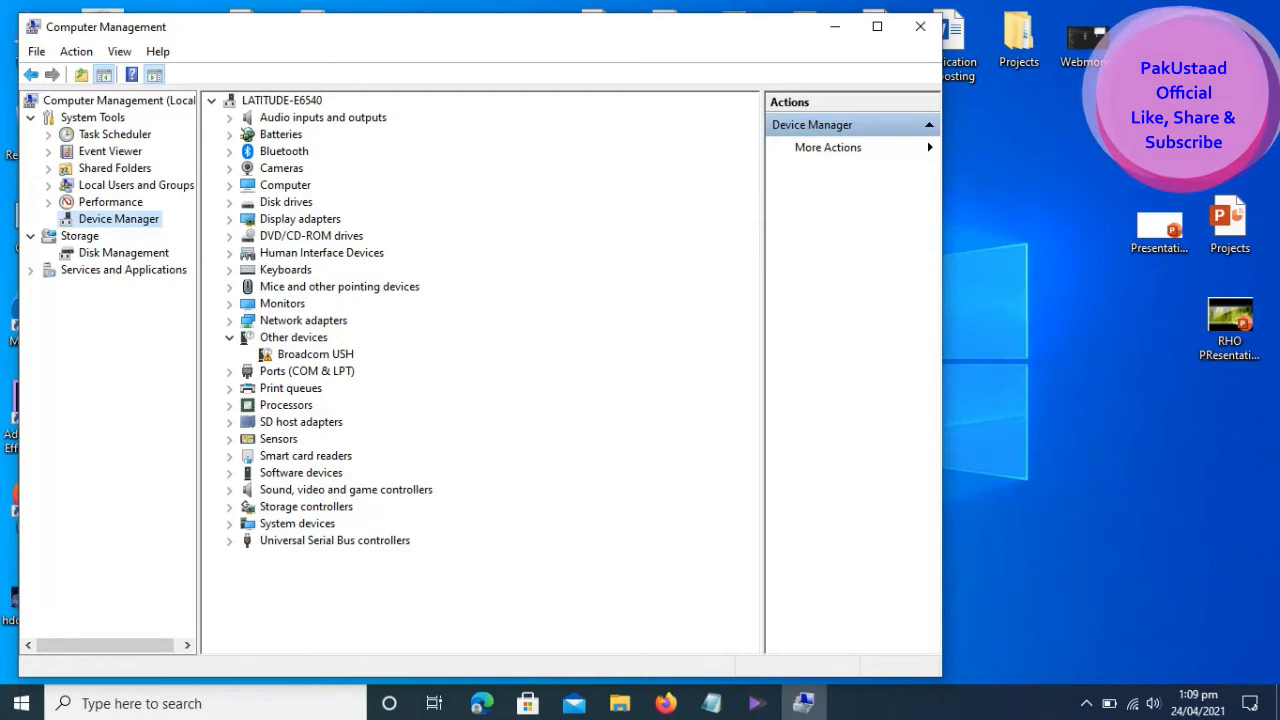
Step: Open the properties of the SAMSUNG MZ7LN512HCHP-000L1 disk drive and show its write-caching policies
left_click(286, 202)
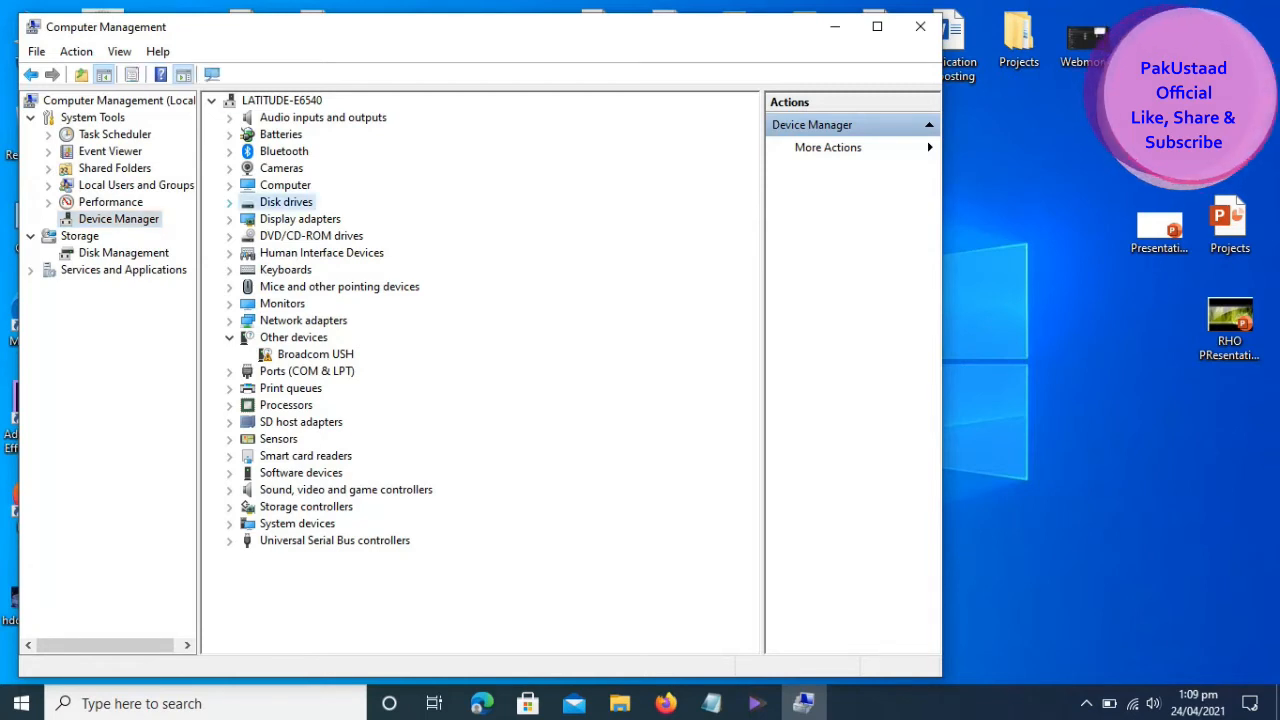
left_click(229, 202)
left_click(363, 219)
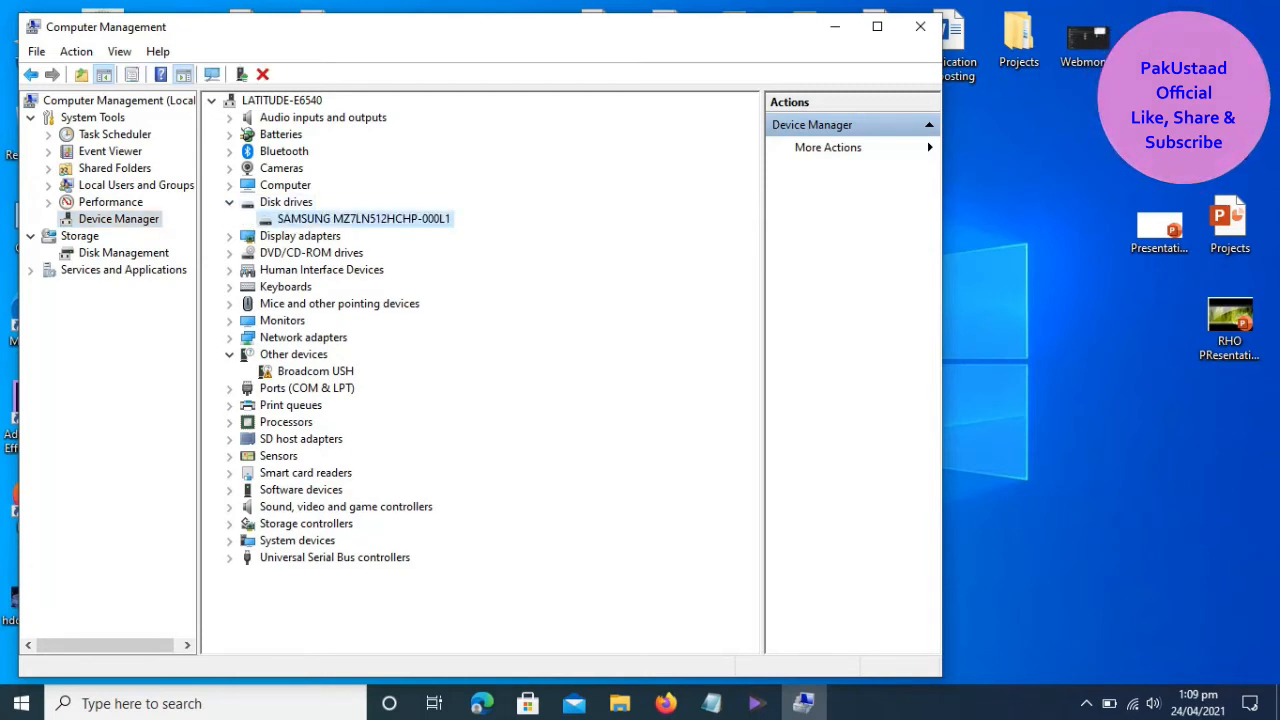
right_click(396, 219)
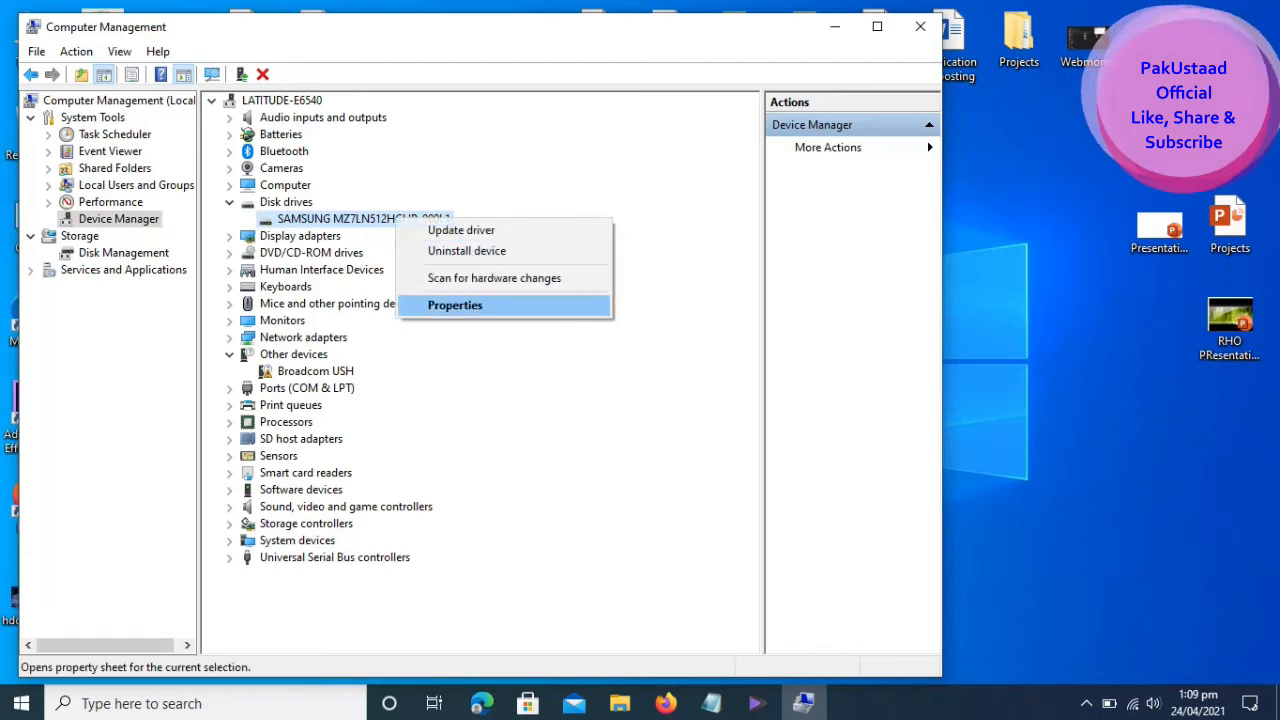
left_click(455, 305)
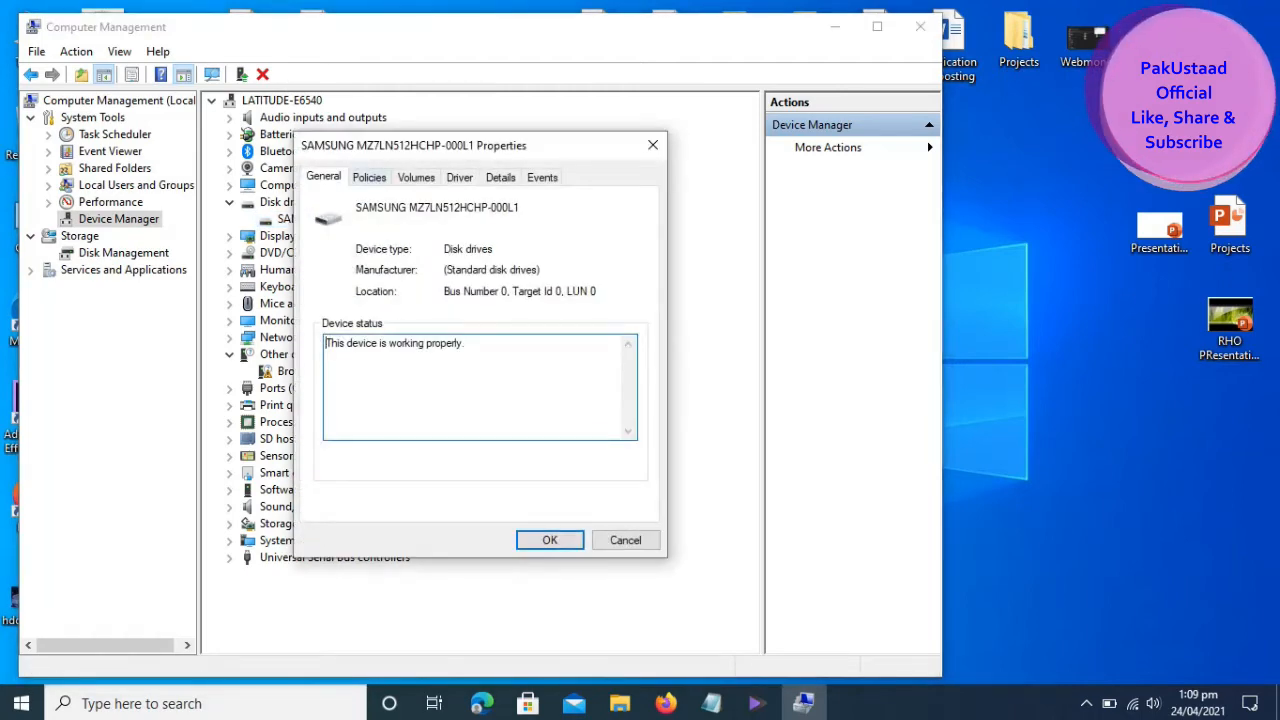
left_click(369, 177)
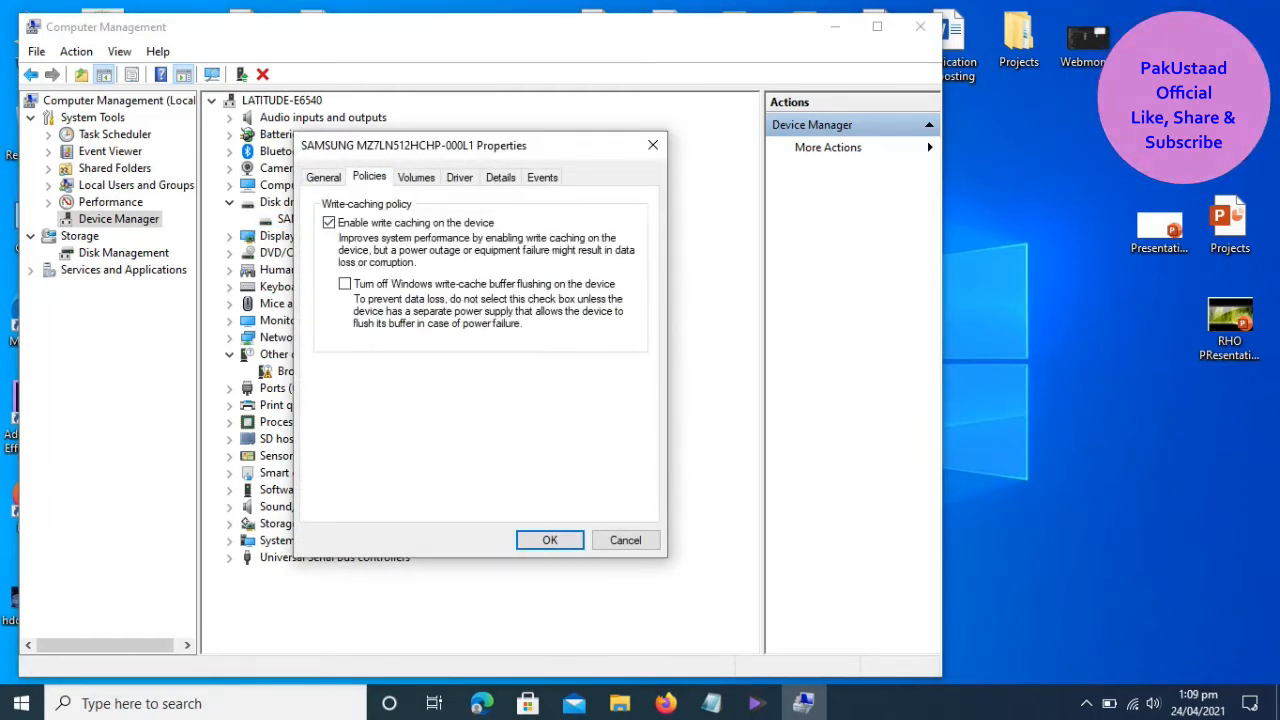
Step: Toggle write caching on the device off and on again, accept the drive properties, and close Computer Management
left_click(329, 223)
left_click(329, 223)
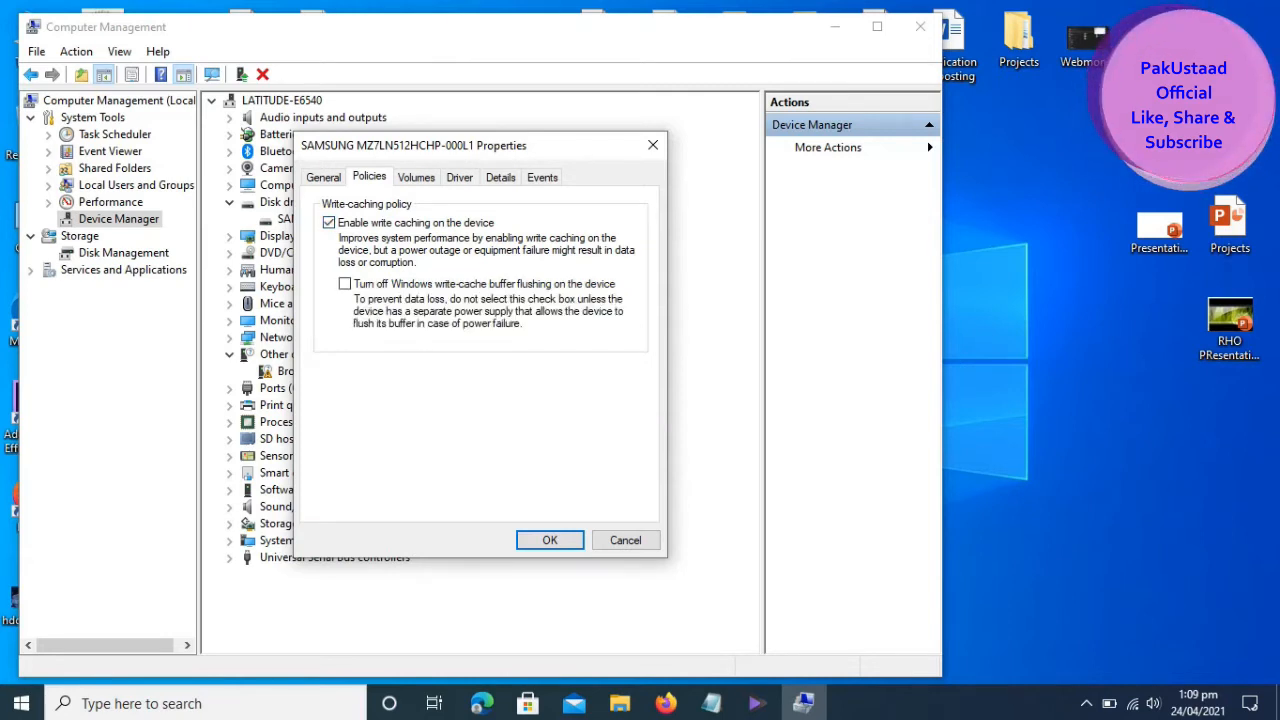
left_click(550, 540)
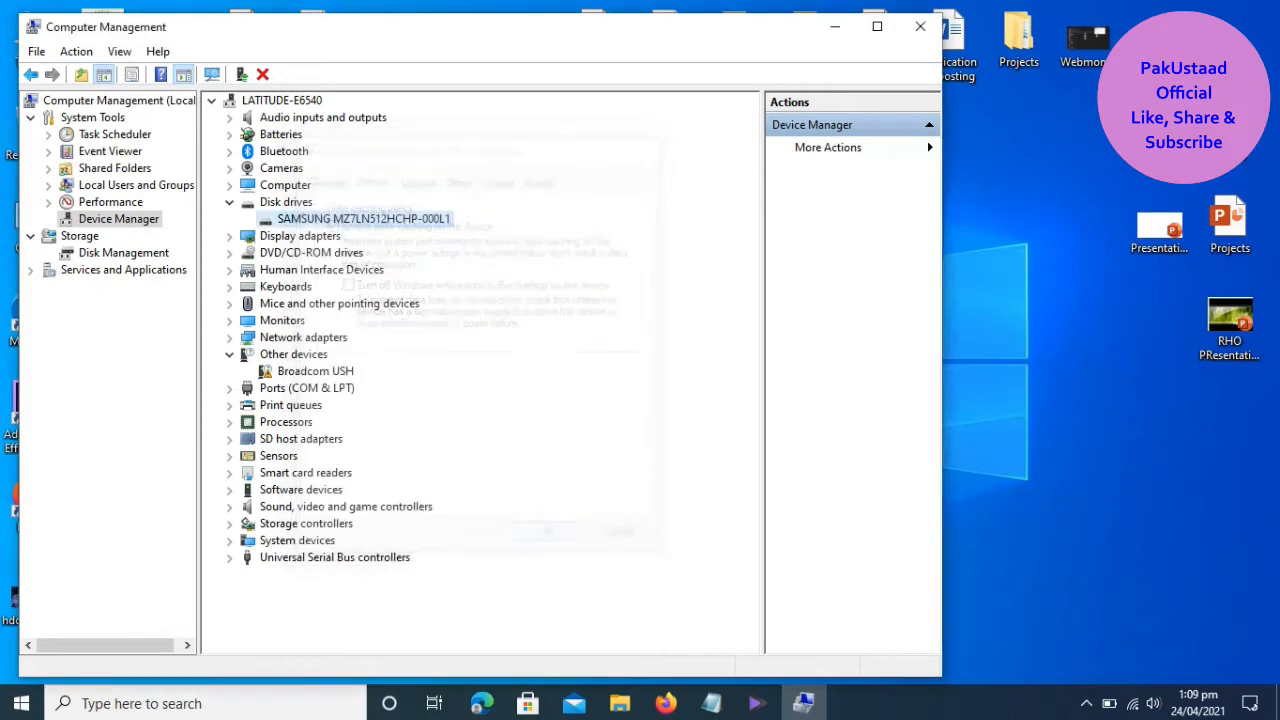
left_click(920, 27)
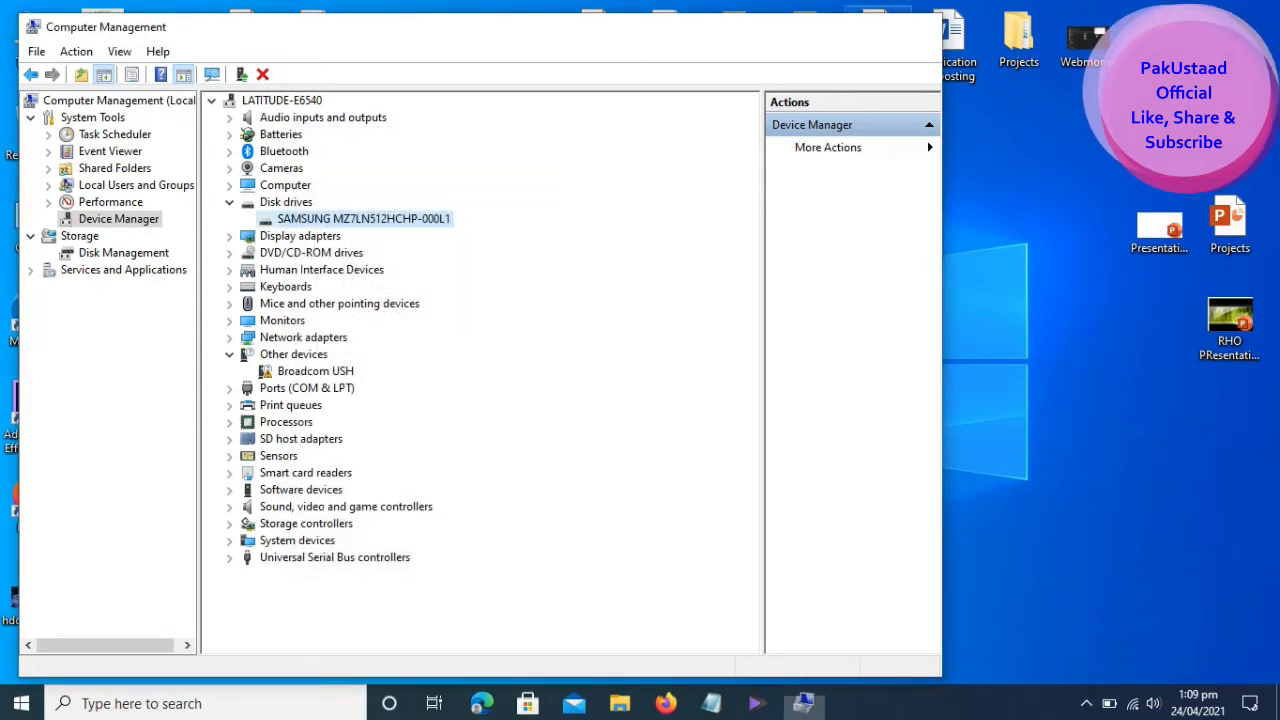
Step: Switch back to the Notepad notes and add the line "My write caching already enabled for best performance and quick speed."
left_click(711, 703)
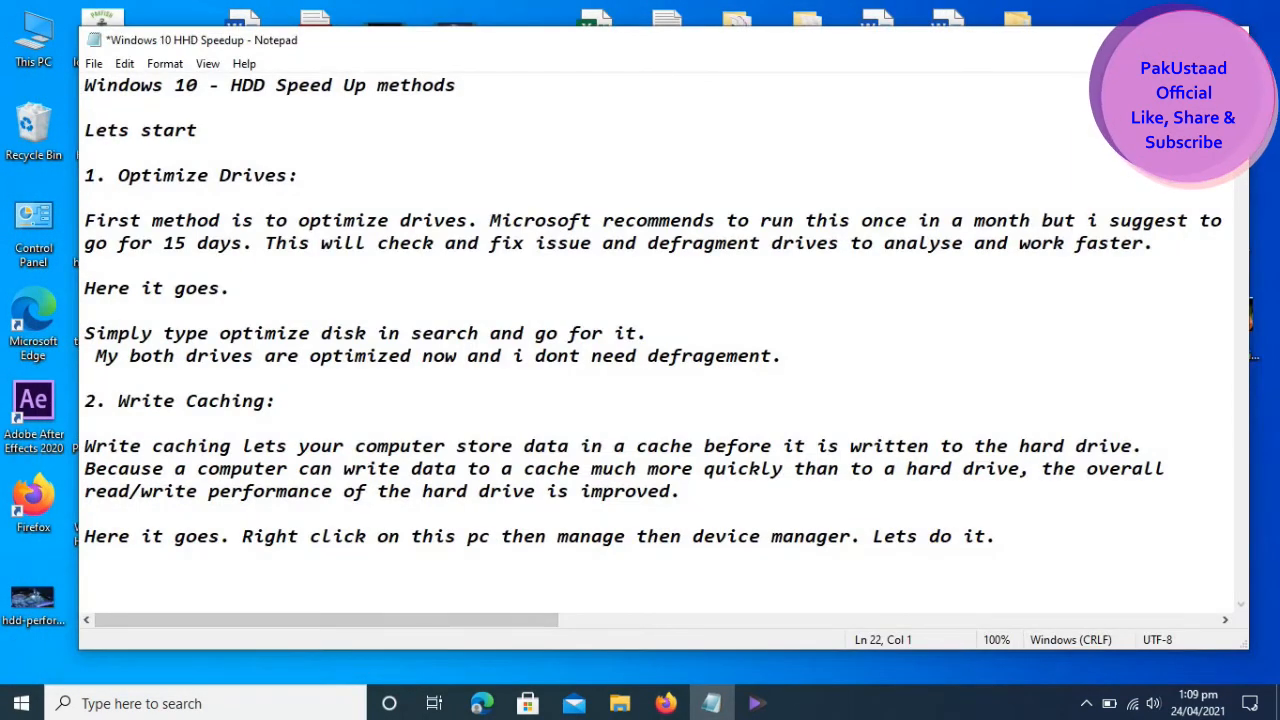
type("My write c")
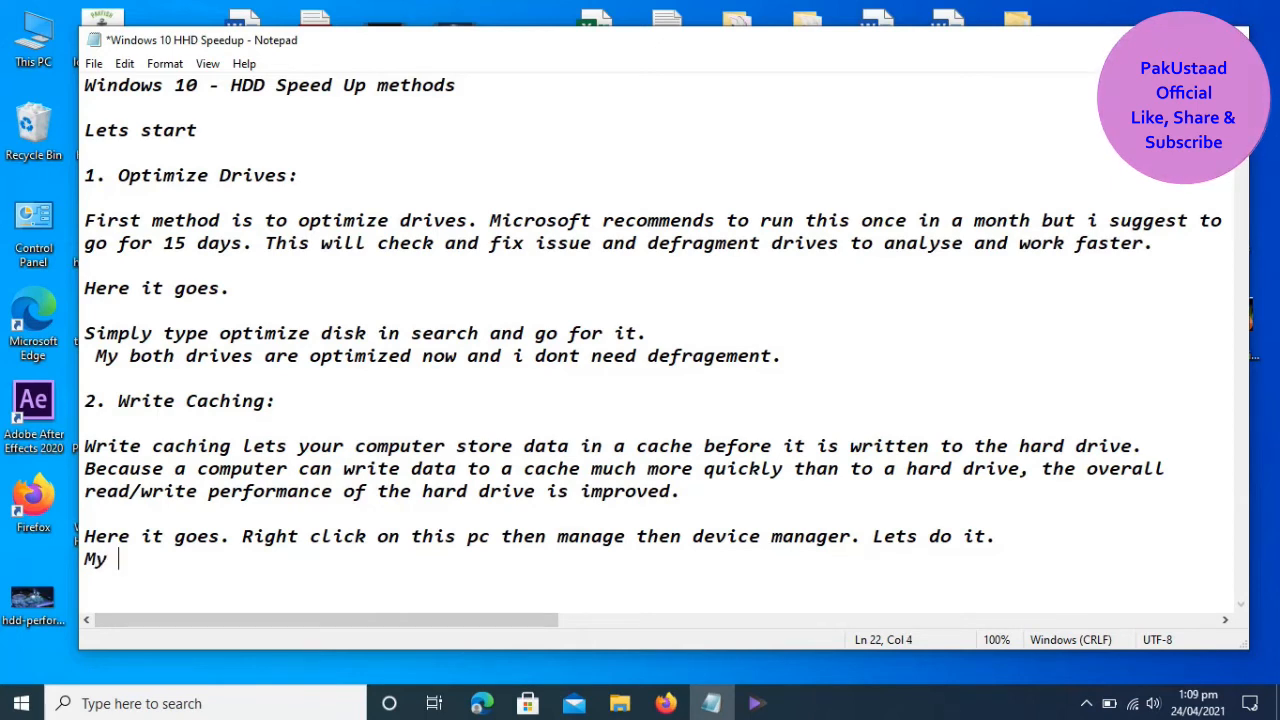
type("hing ")
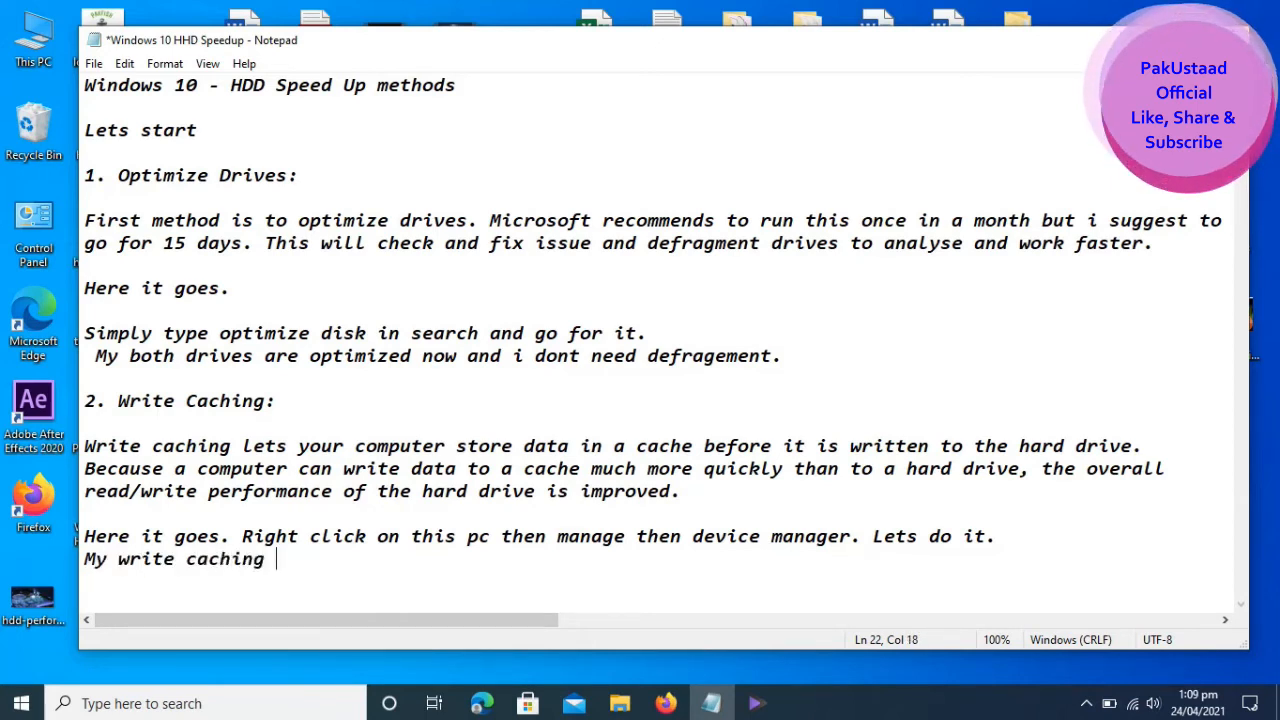
type("already enable")
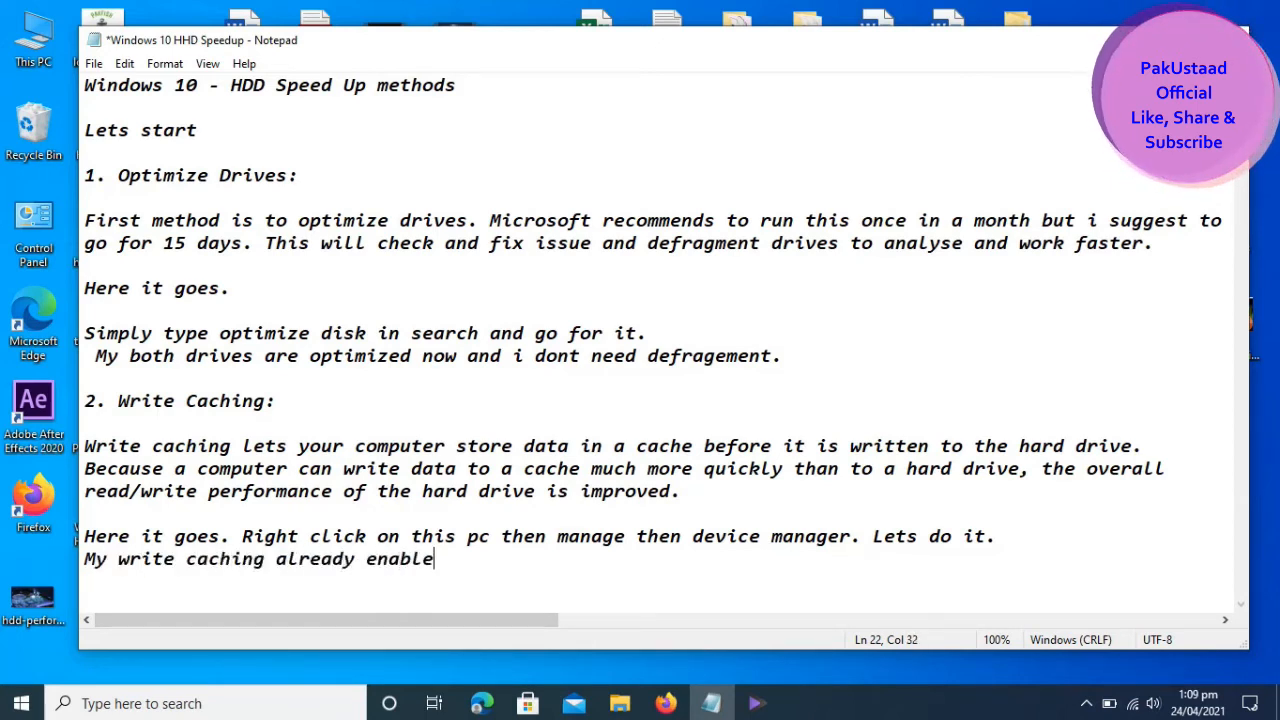
type("d for ")
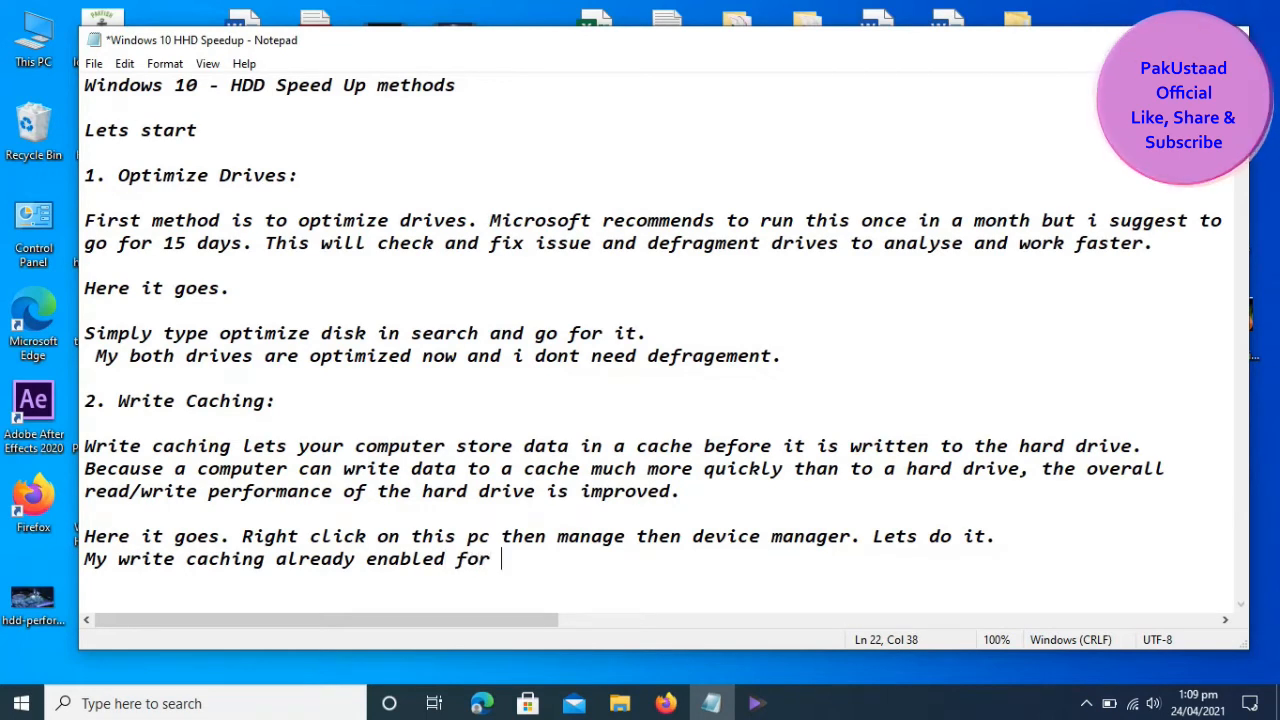
type("best perf")
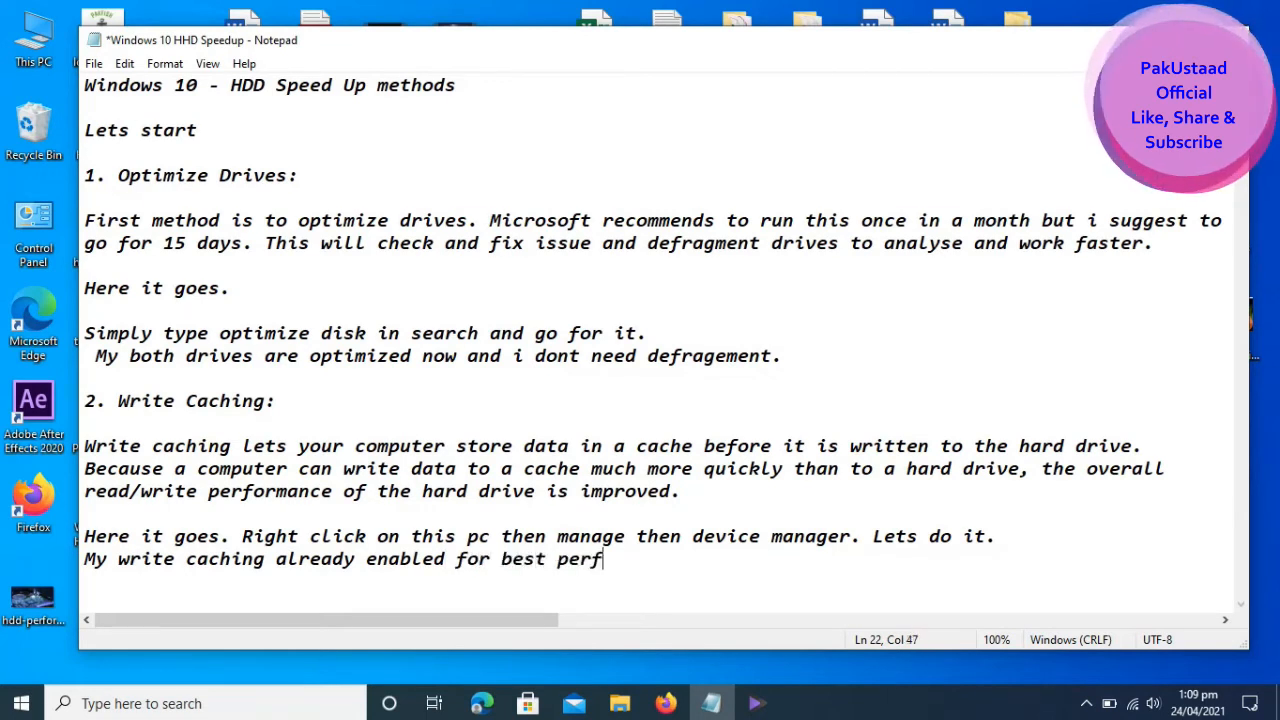
type("ormace")
key("BackSpace")
key("BackSpace")
type("nce and b")
key("BackSpace")
type("q")
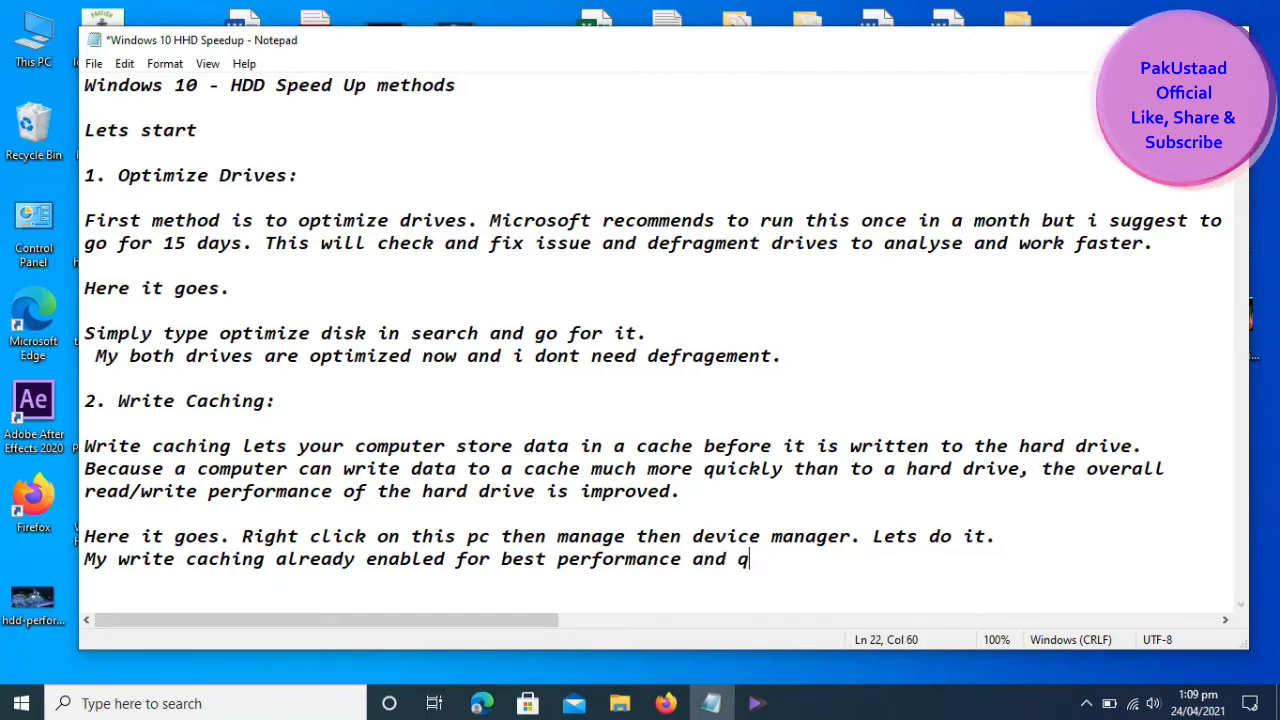
type("uick speed.")
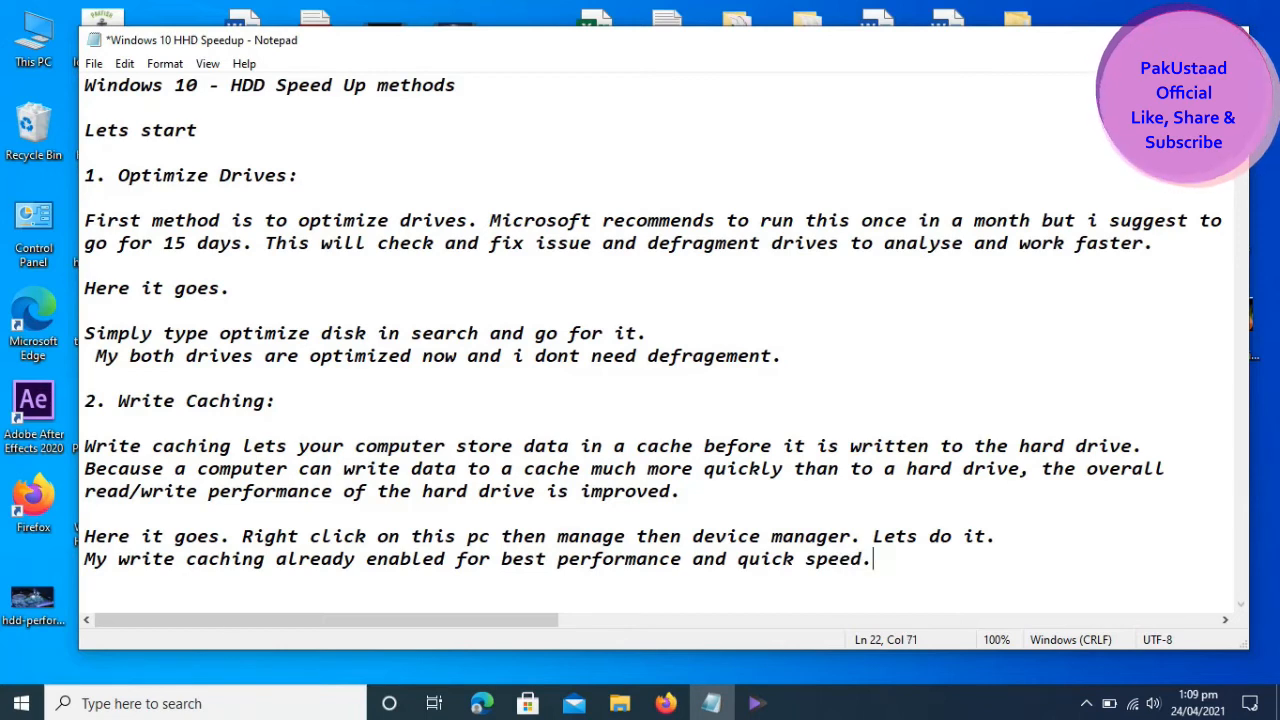
Step: Add the heading "3. Final tip is to create more drives to manage data:" after a blank line
key("Return")
key("Return")
type("3.  Final tip is to ")
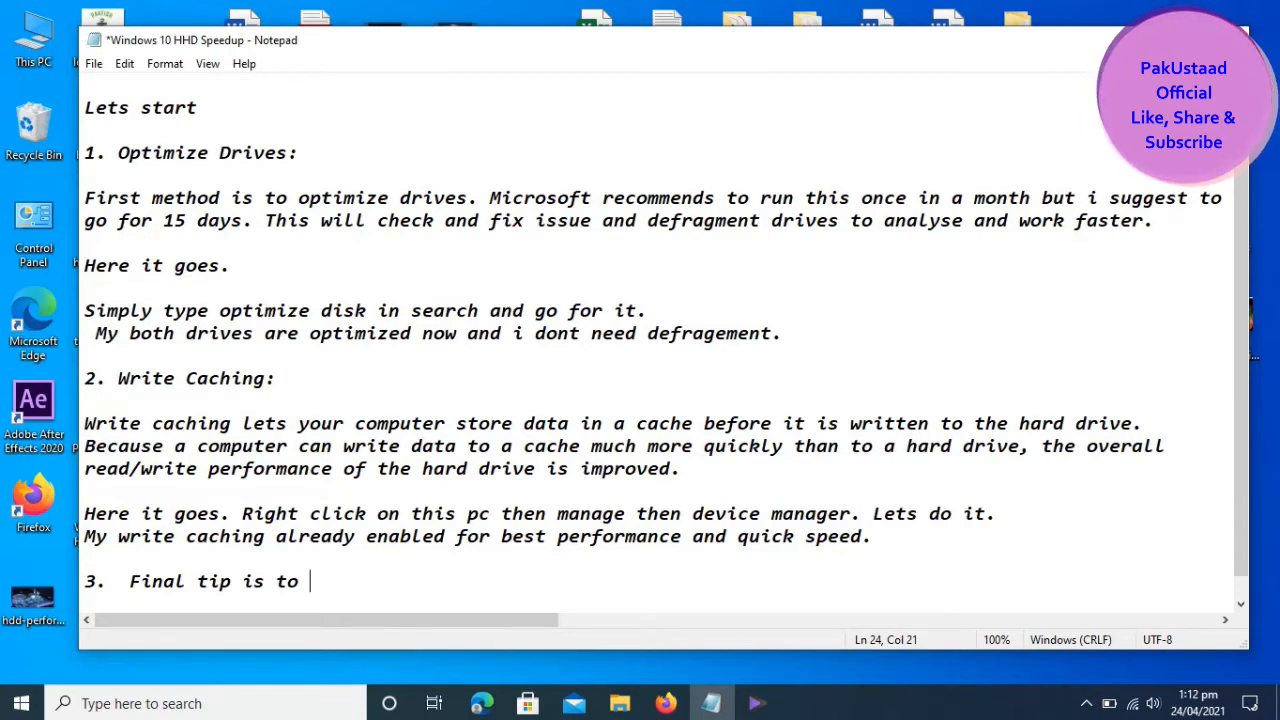
type("rcreate ")
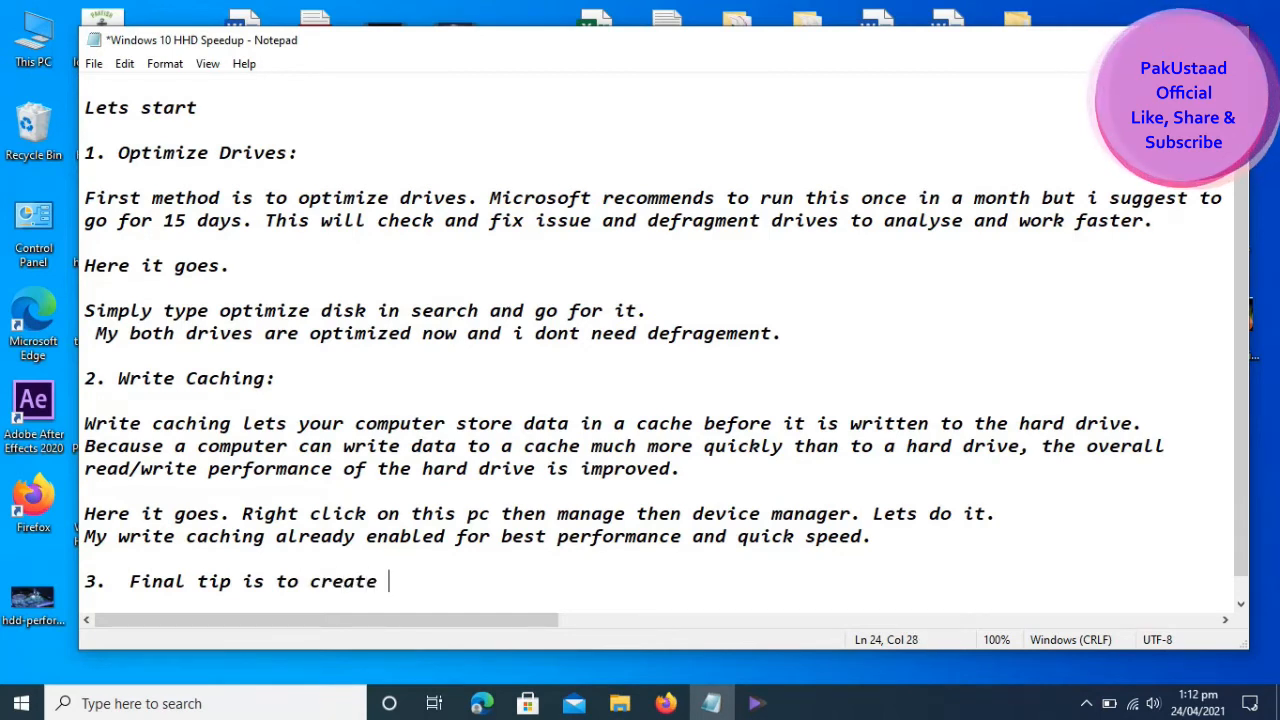
type("more drives ")
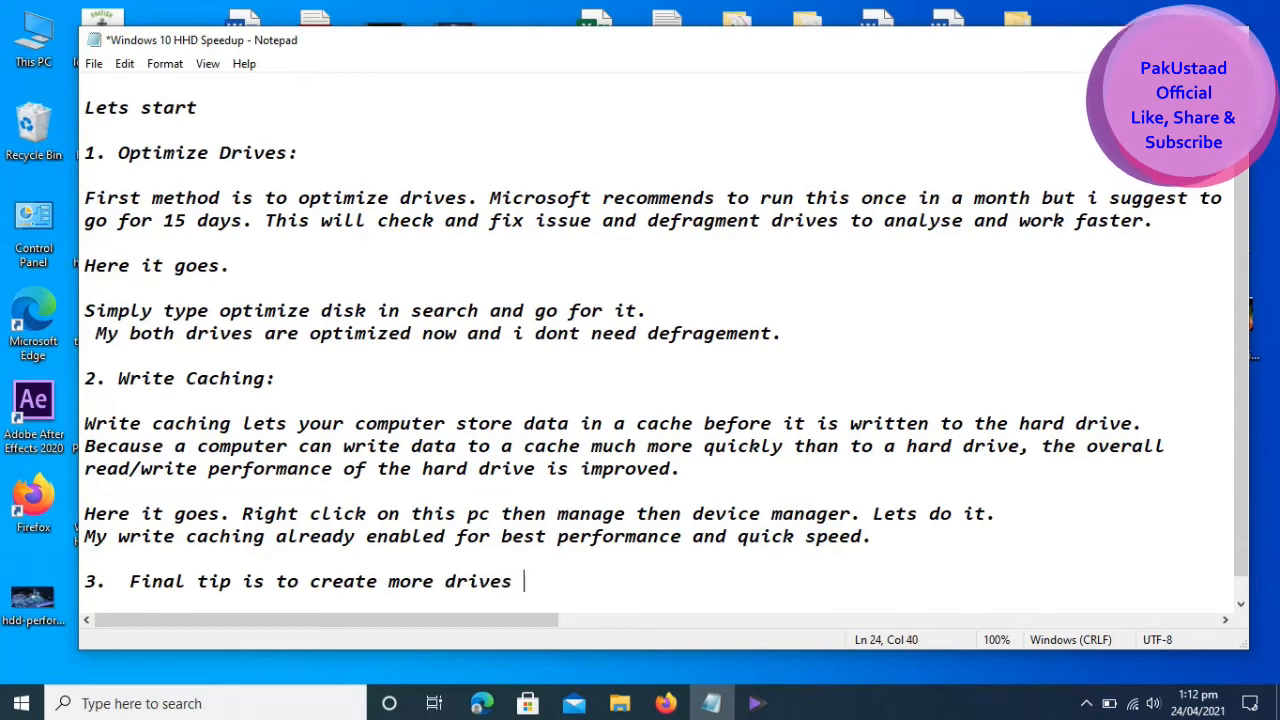
type("to manage dat")
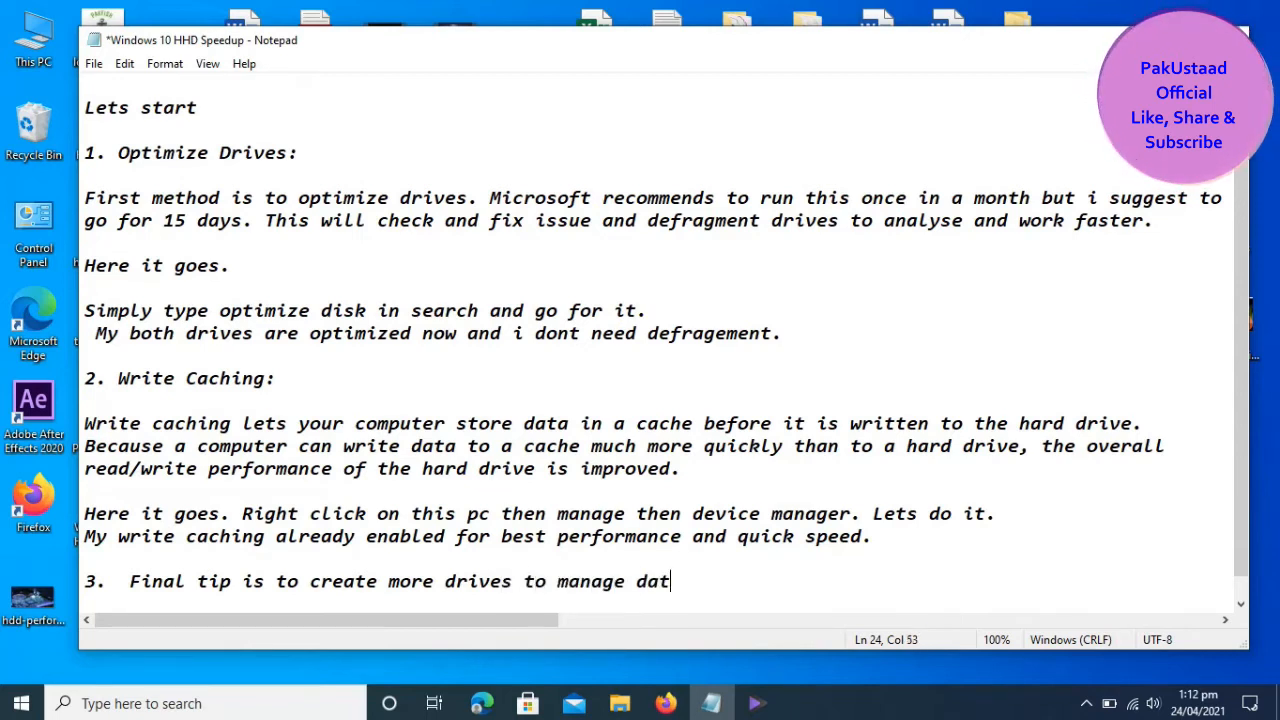
type("a:")
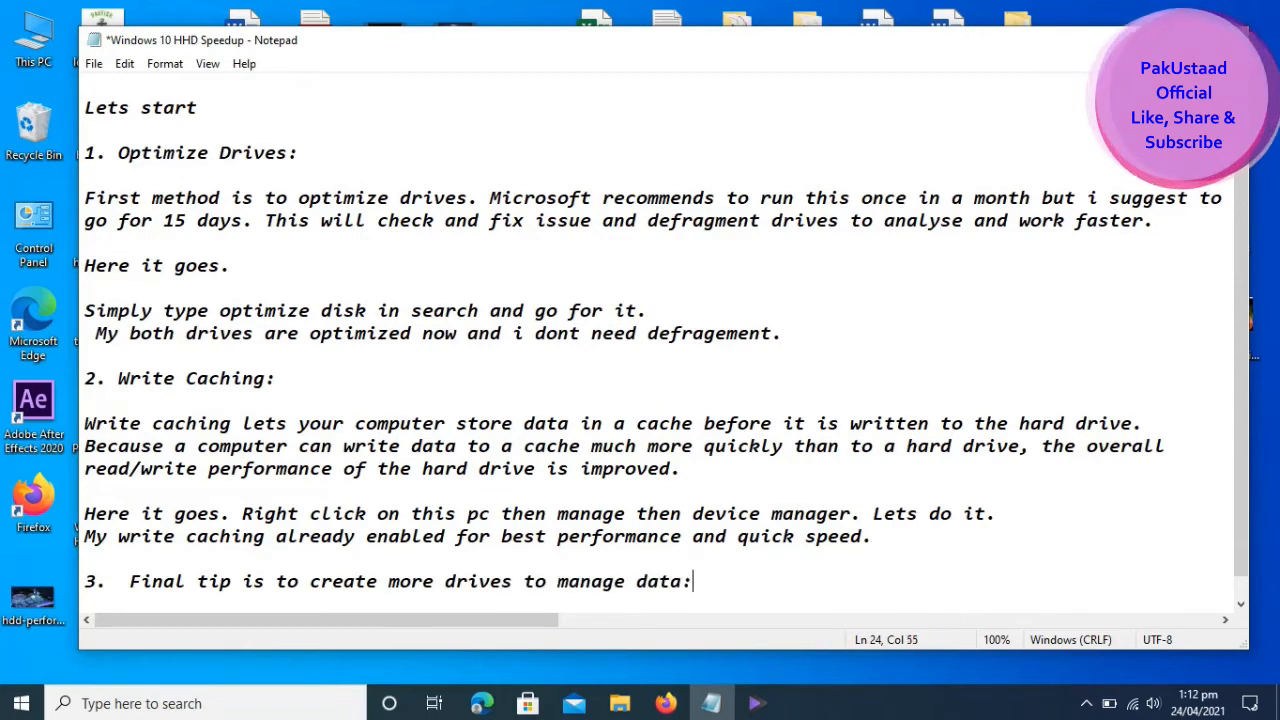
key("Return")
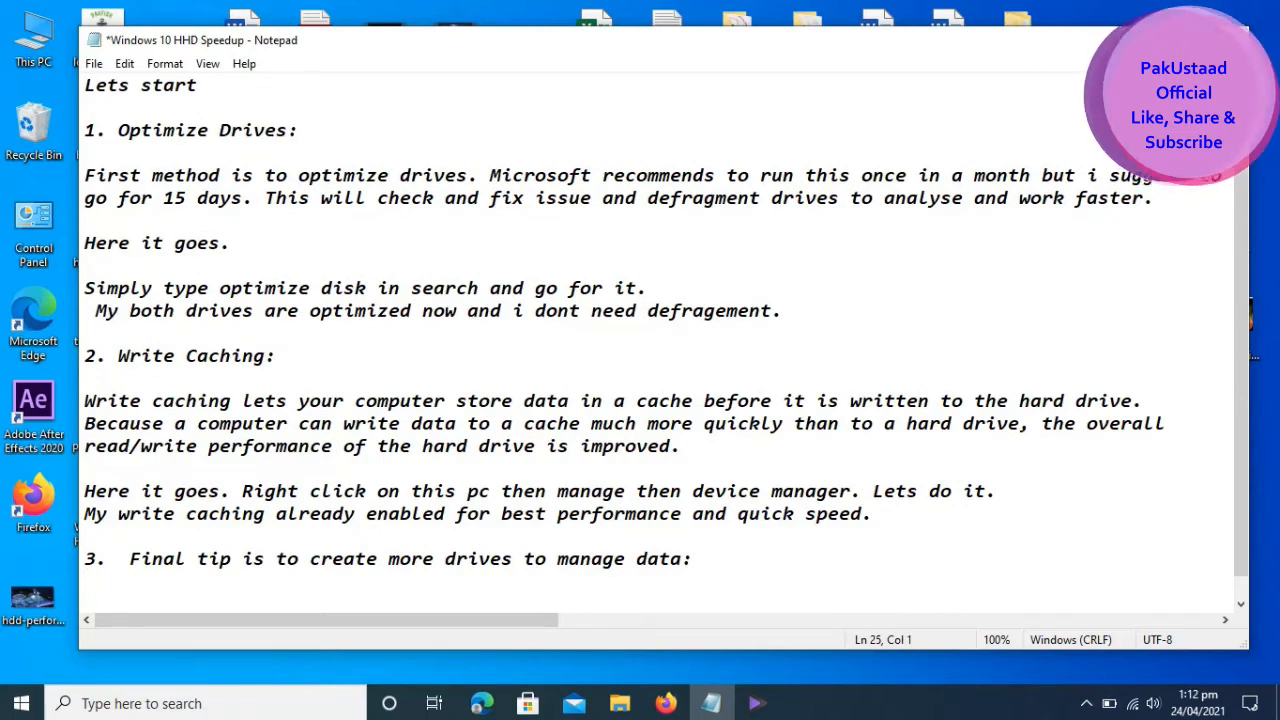
Step: Start the tip's paragraph with "Using windows shrink drive tool create more drives so that hdd heads can save time to reach data"
key("Return")
type("Using window")
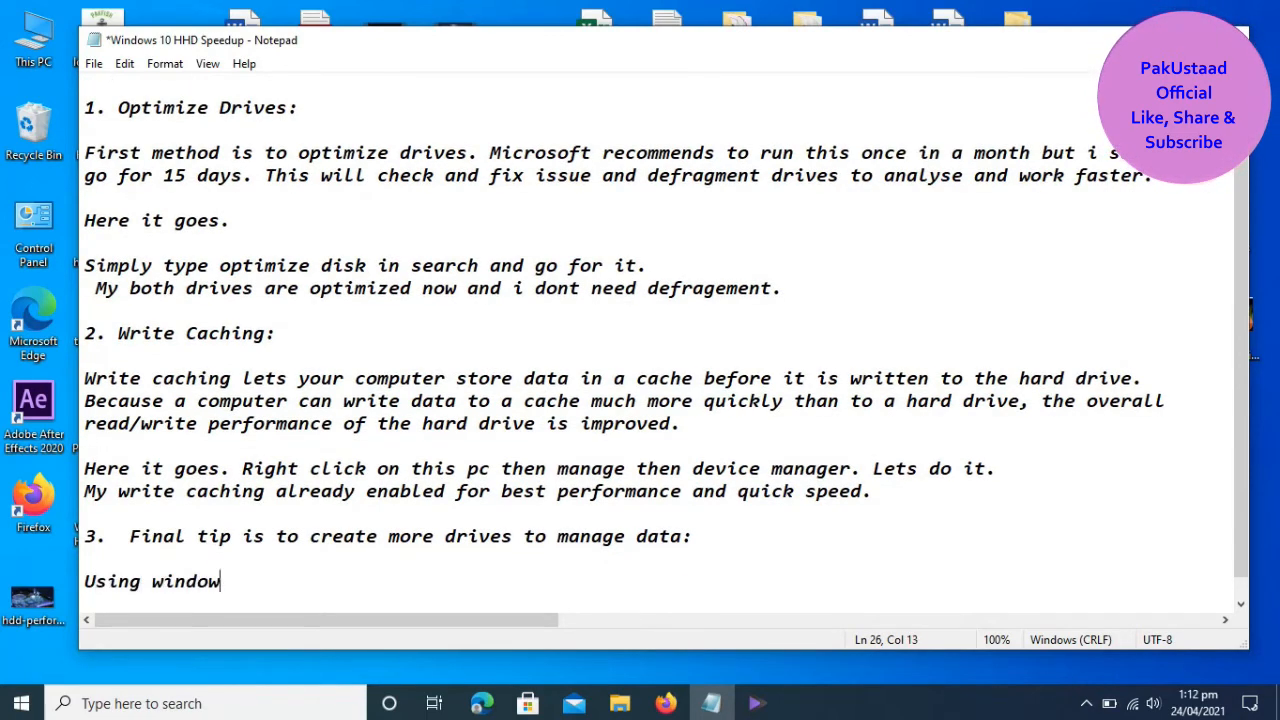
type("s shrink drive tool")
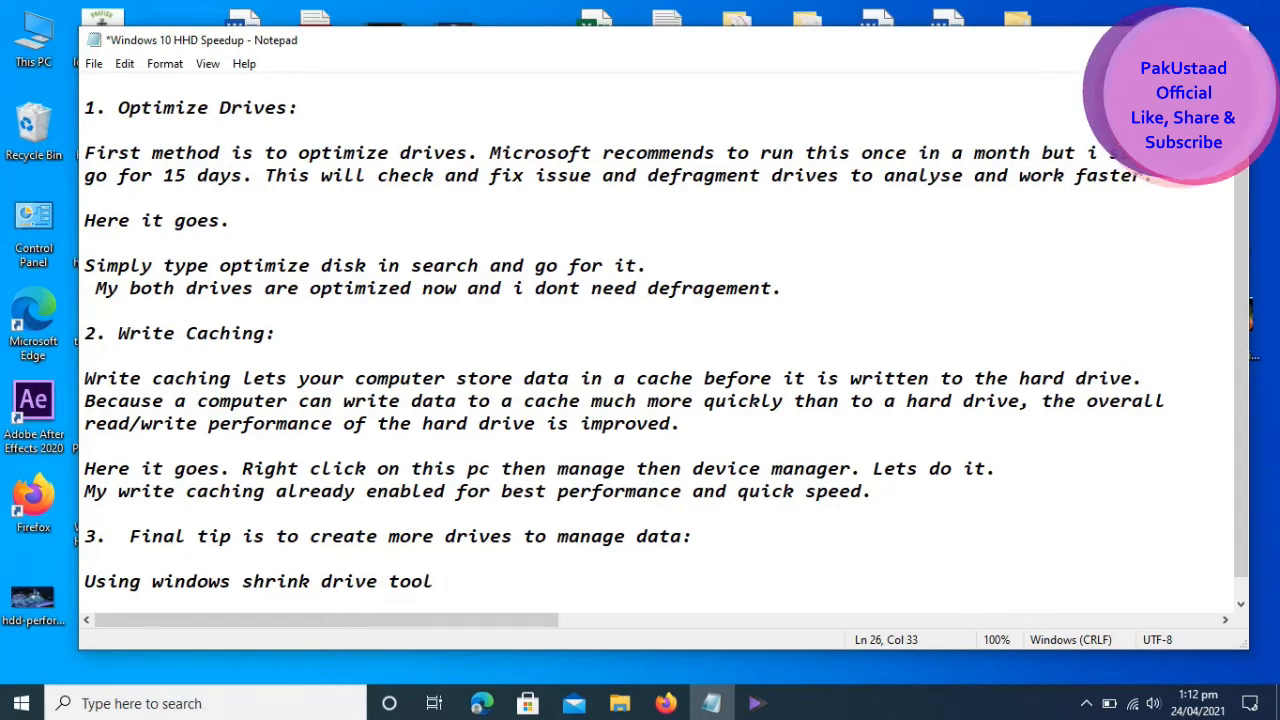
type(" cr")
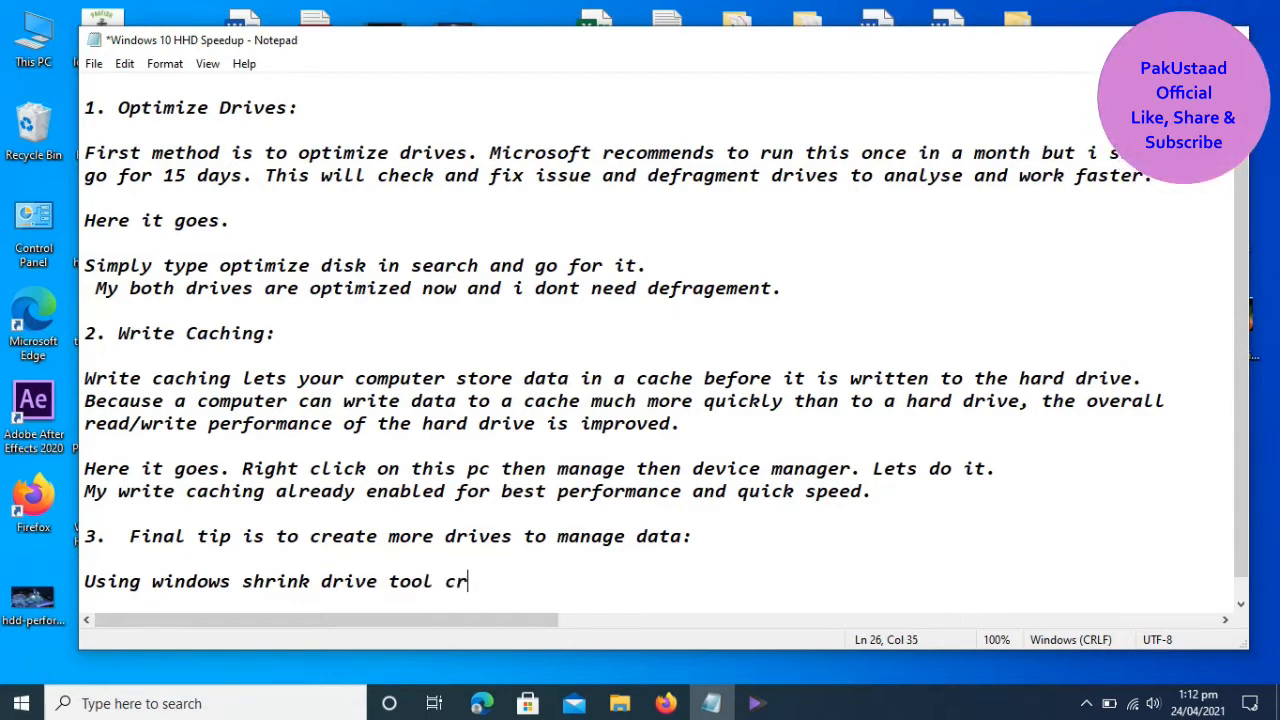
type("eate more drives so that")
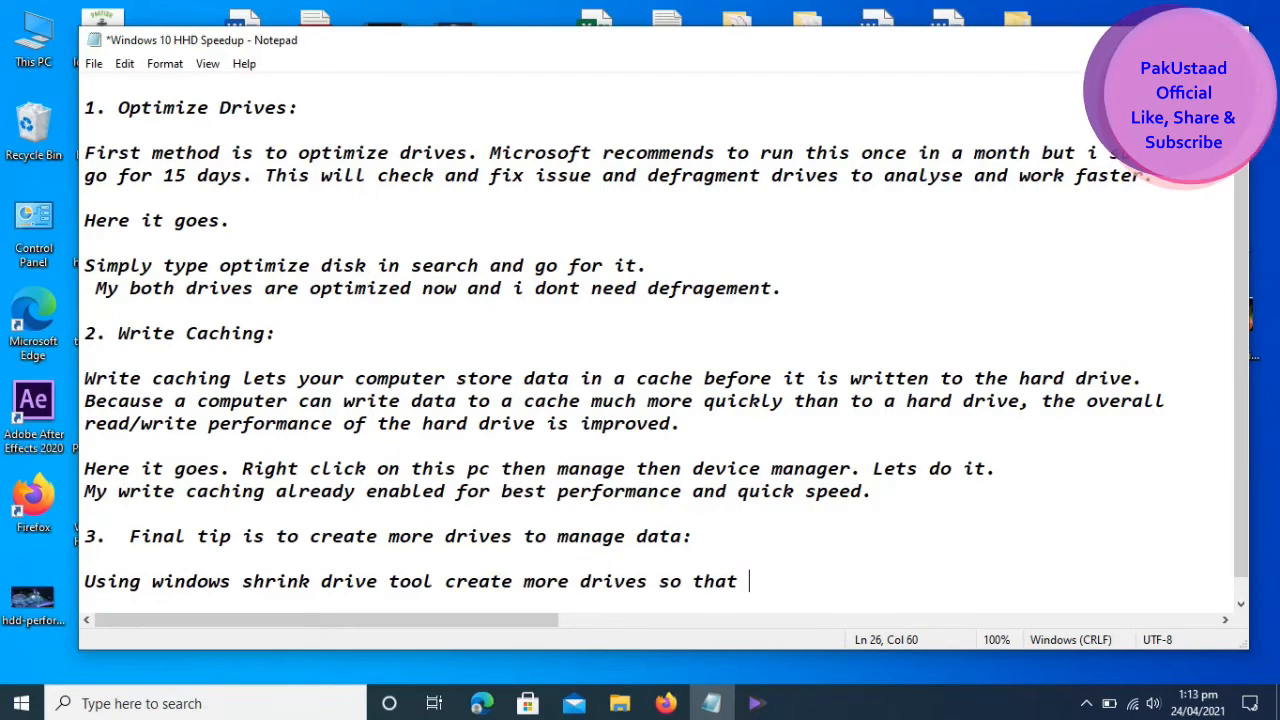
type(" hdd h")
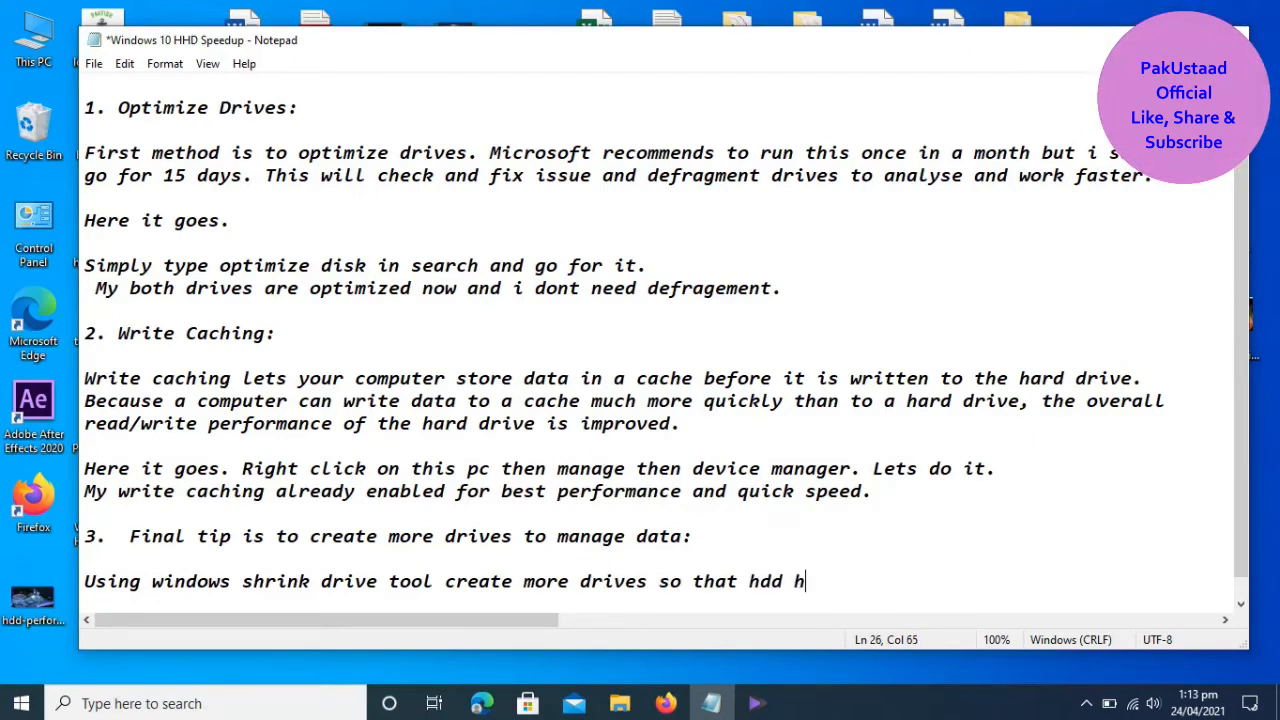
type("eads can b")
key("BackSpace")
type("save time")
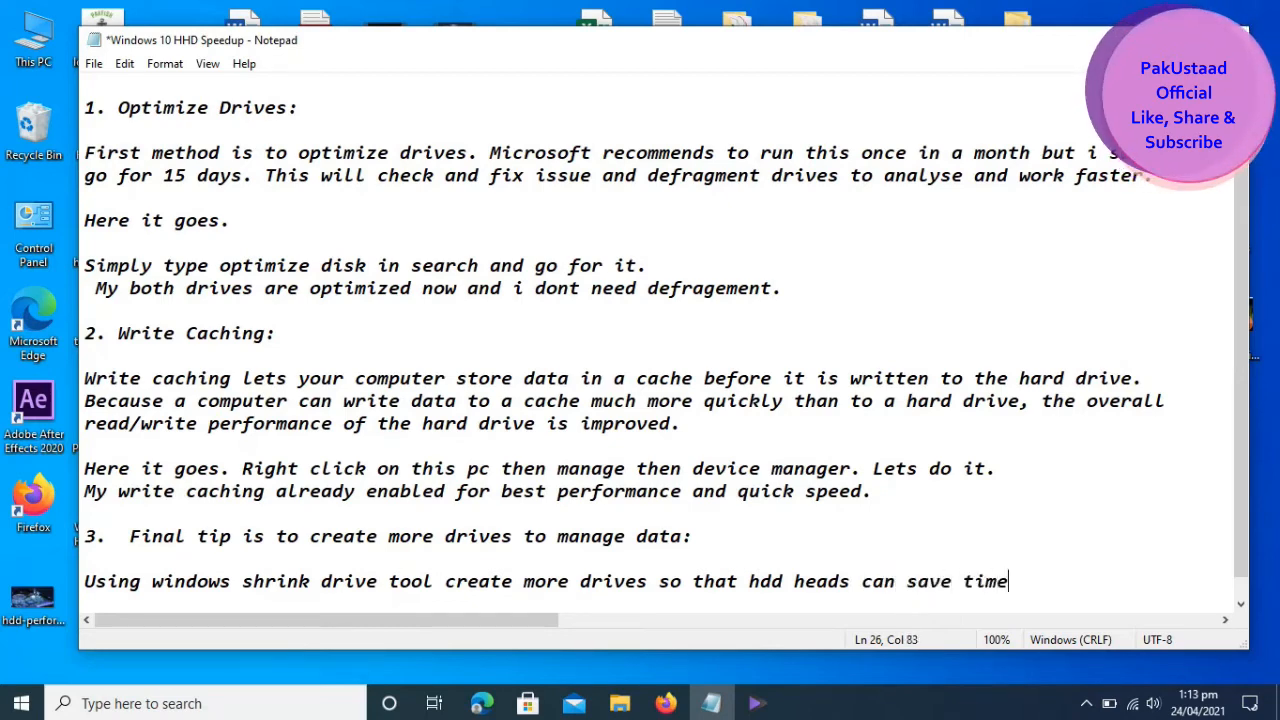
type(" to readh")
key("BackSpace")
key("BackSpace")
key("BackSpace")
type("ch data")
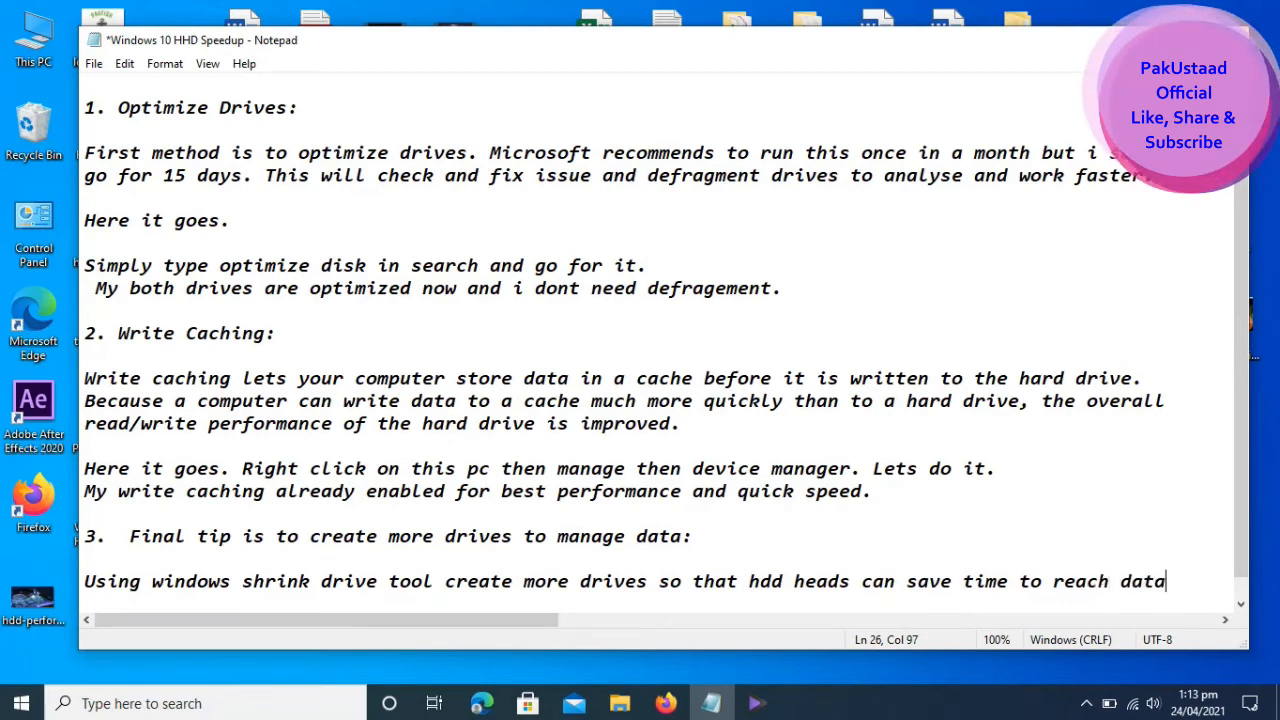
Step: Continue the paragraph on a new line with "and data can also be managed in this way."
key("Return")
type("and")
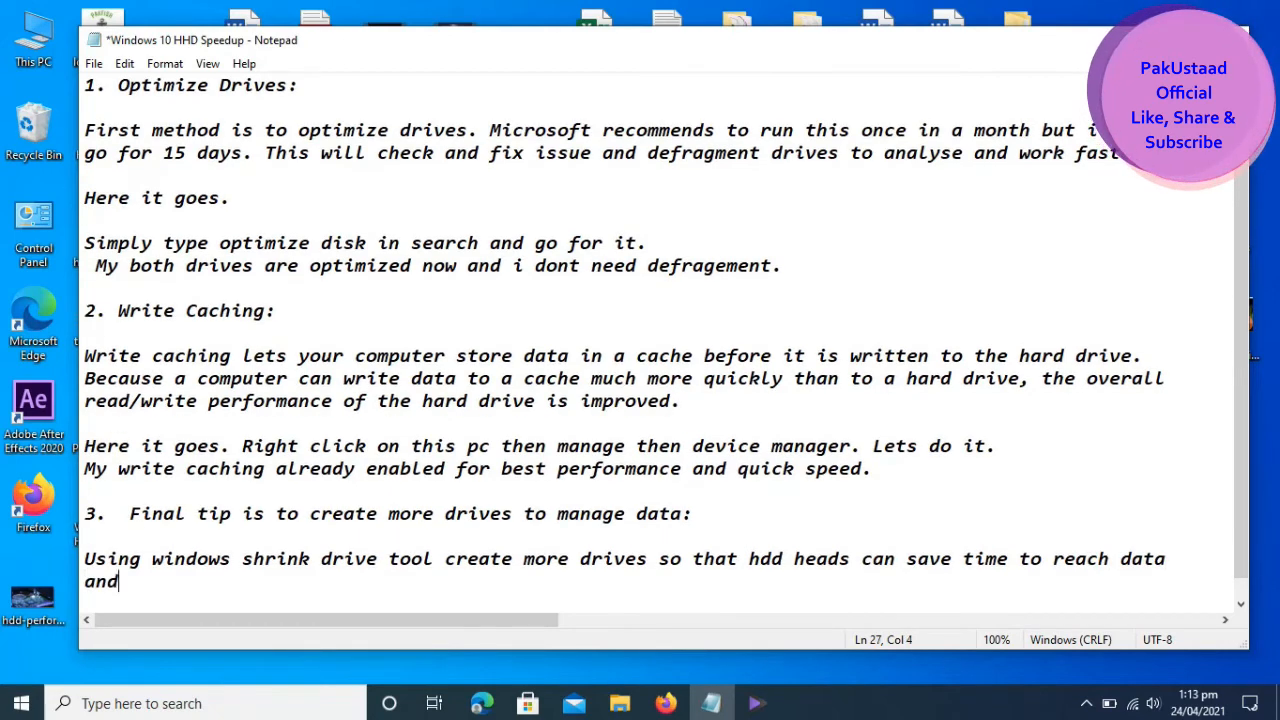
type(" data can also be maange")
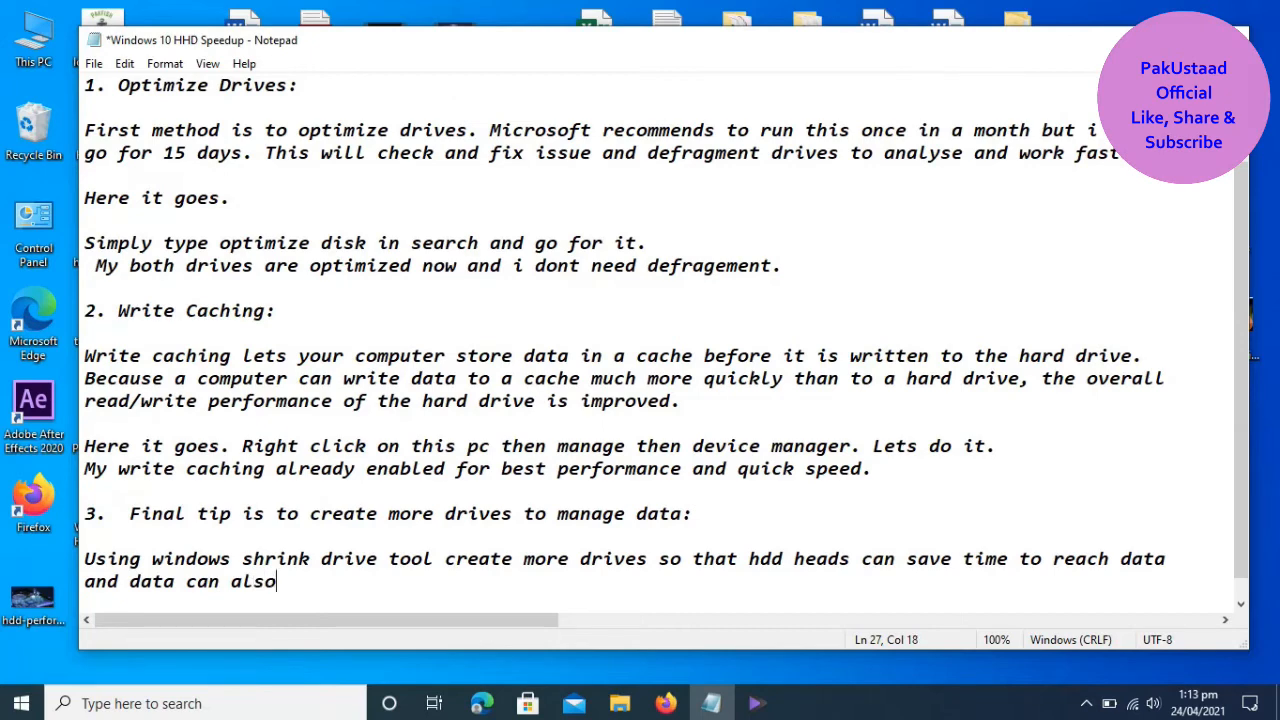
key("BackSpace")
key("BackSpace")
key("BackSpace")
key("BackSpace")
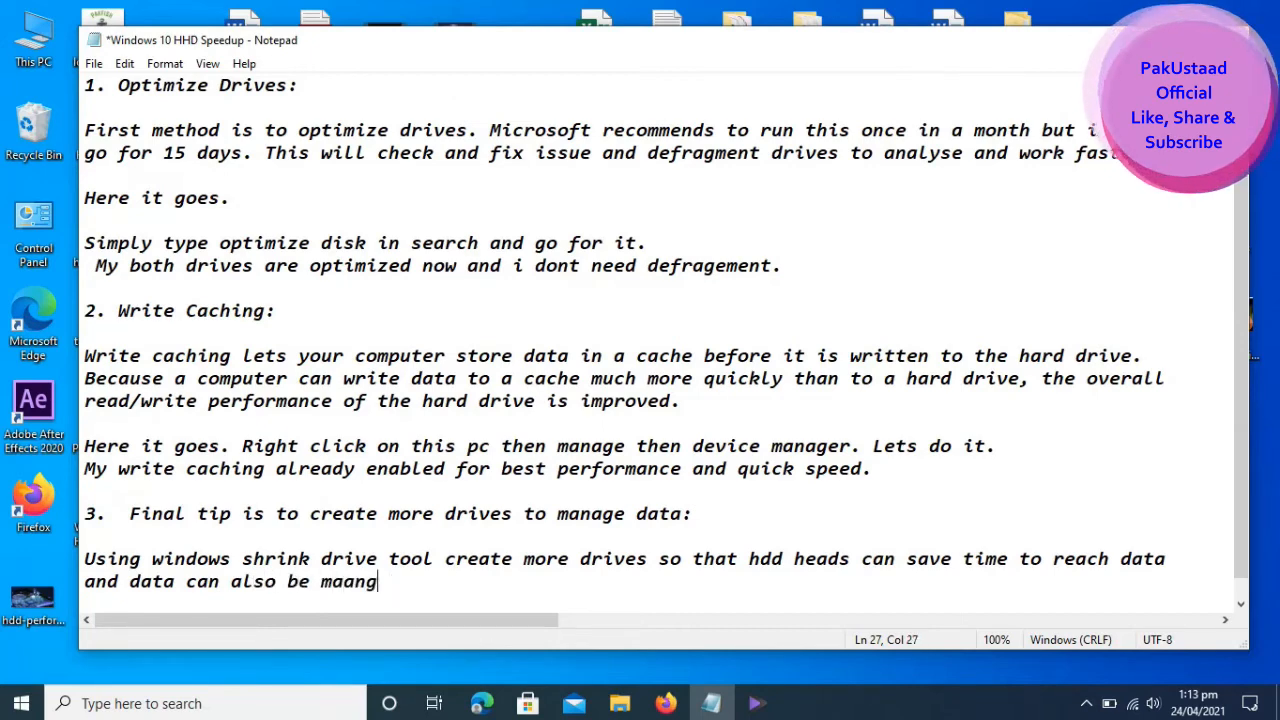
type("naged")
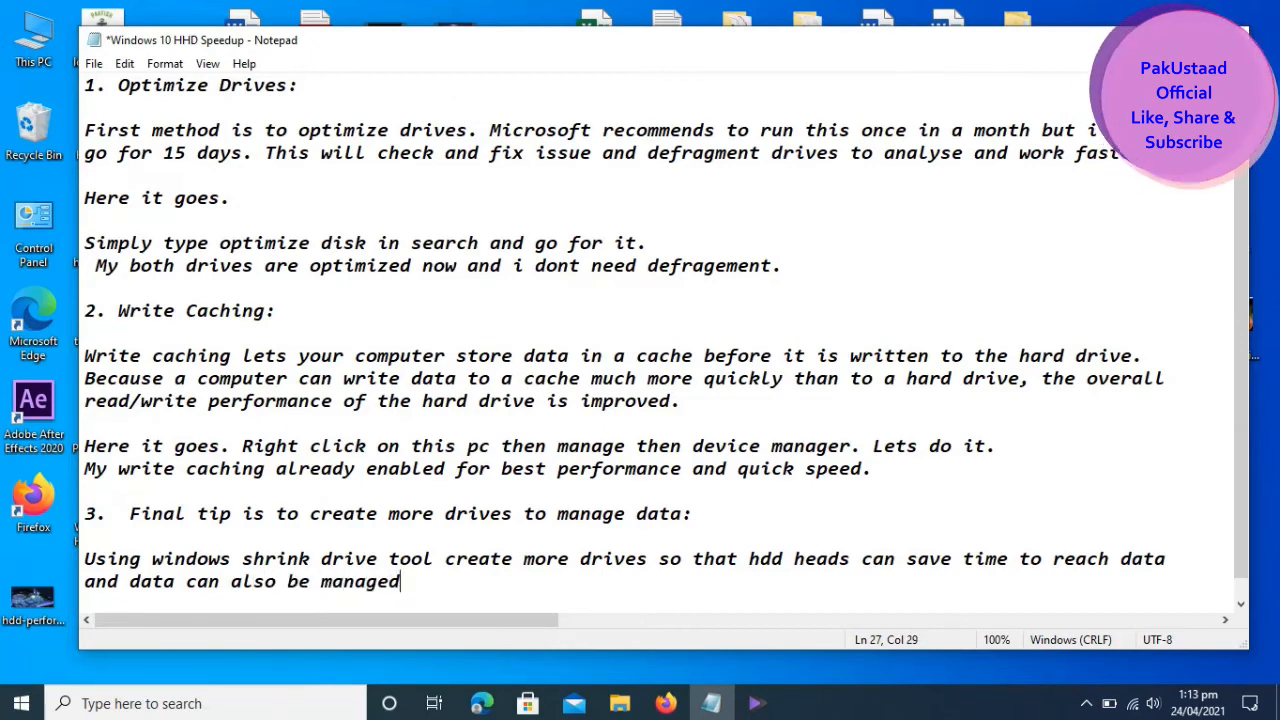
type(" in this w")
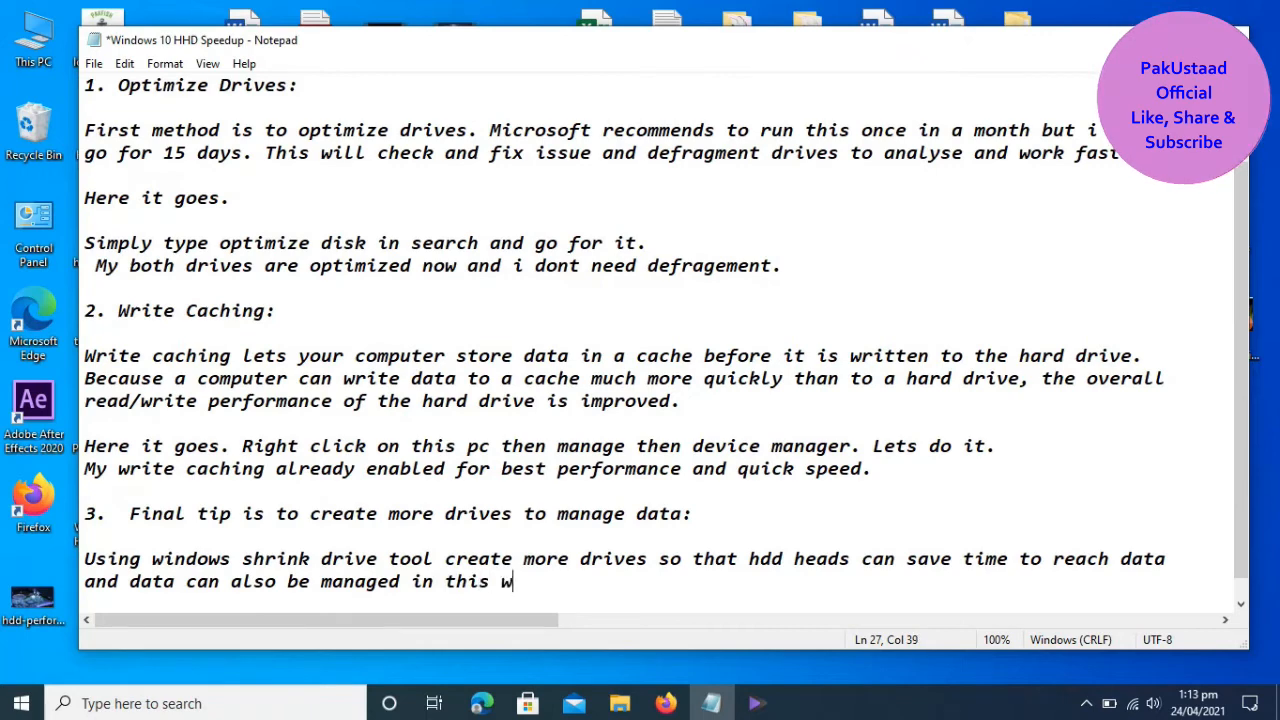
type("ay. Part")
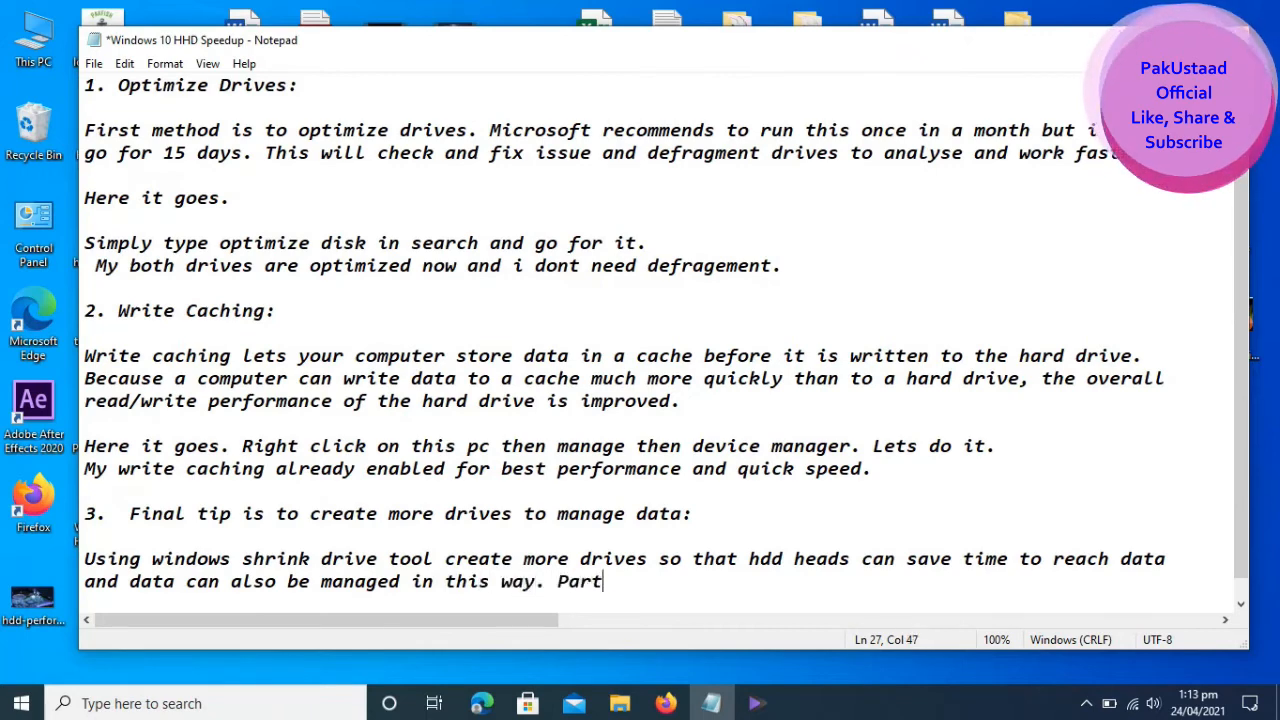
Step: Finish the paragraph with "Particularly more drives can enhace the processing speed of HDD. Lets see how it does.", starting a new line at "HDD"
type("icularly more")
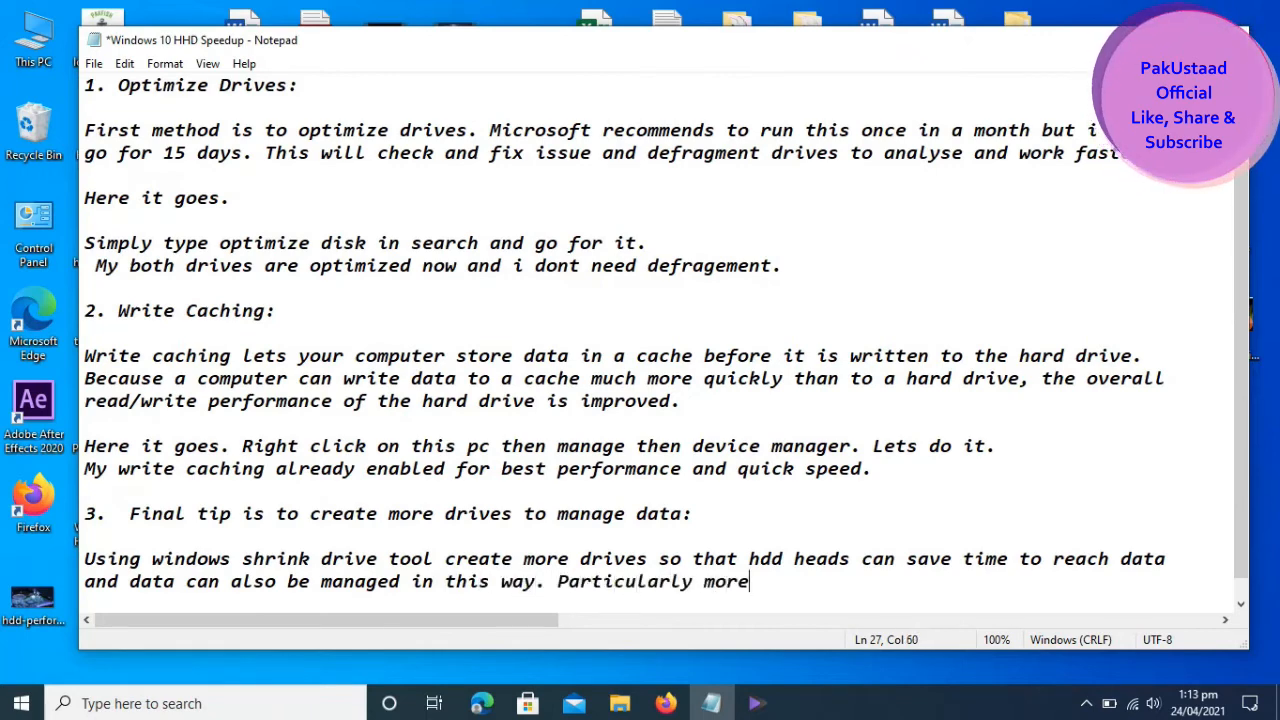
type(" drives can ")
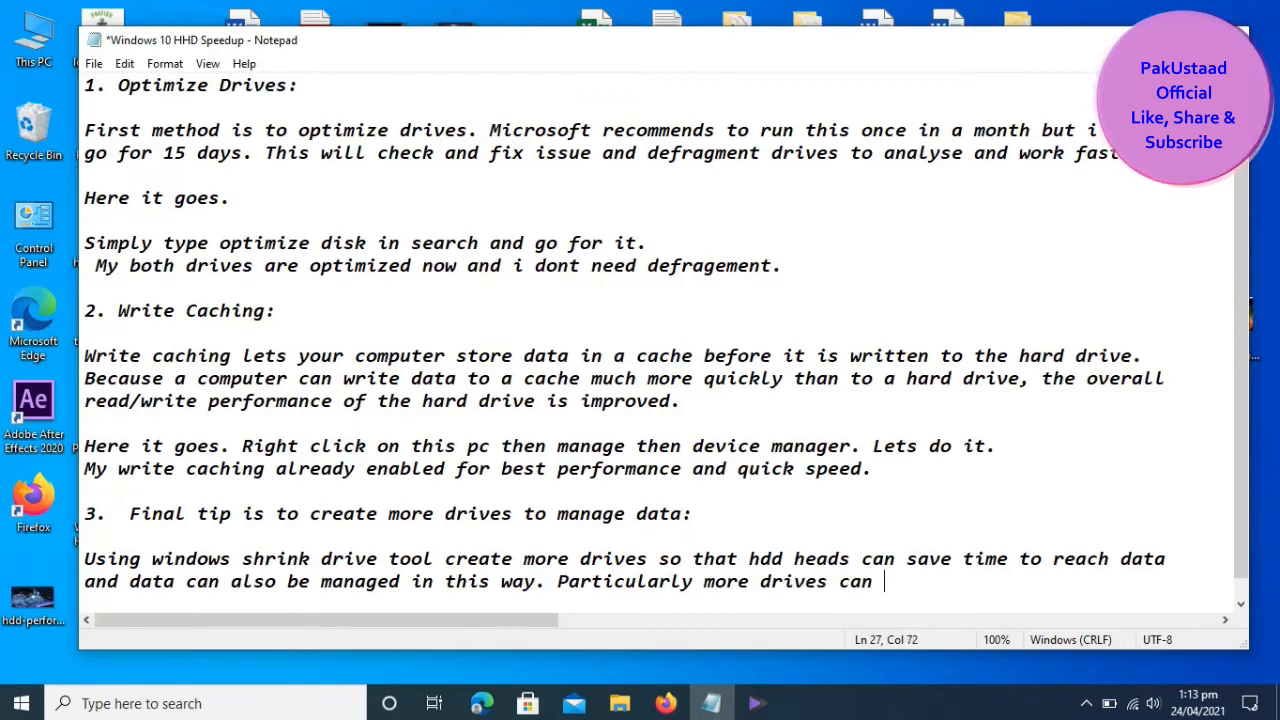
type("enhace the ")
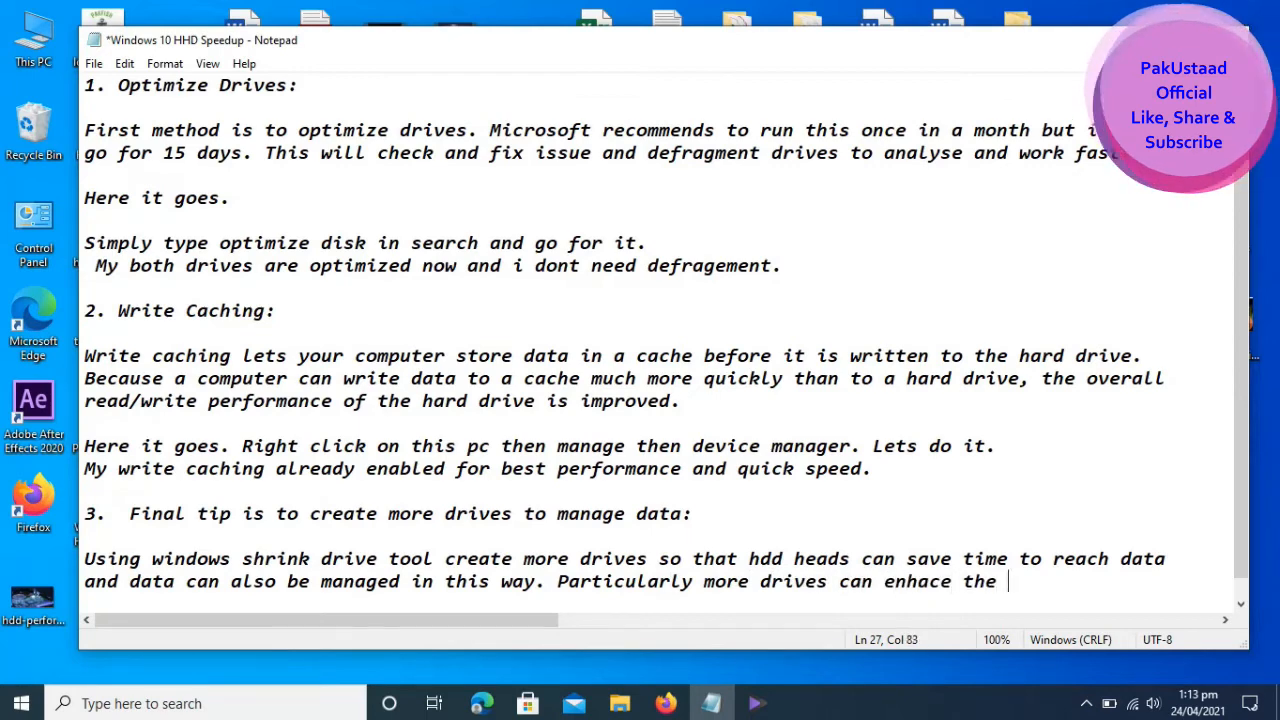
type("processing s")
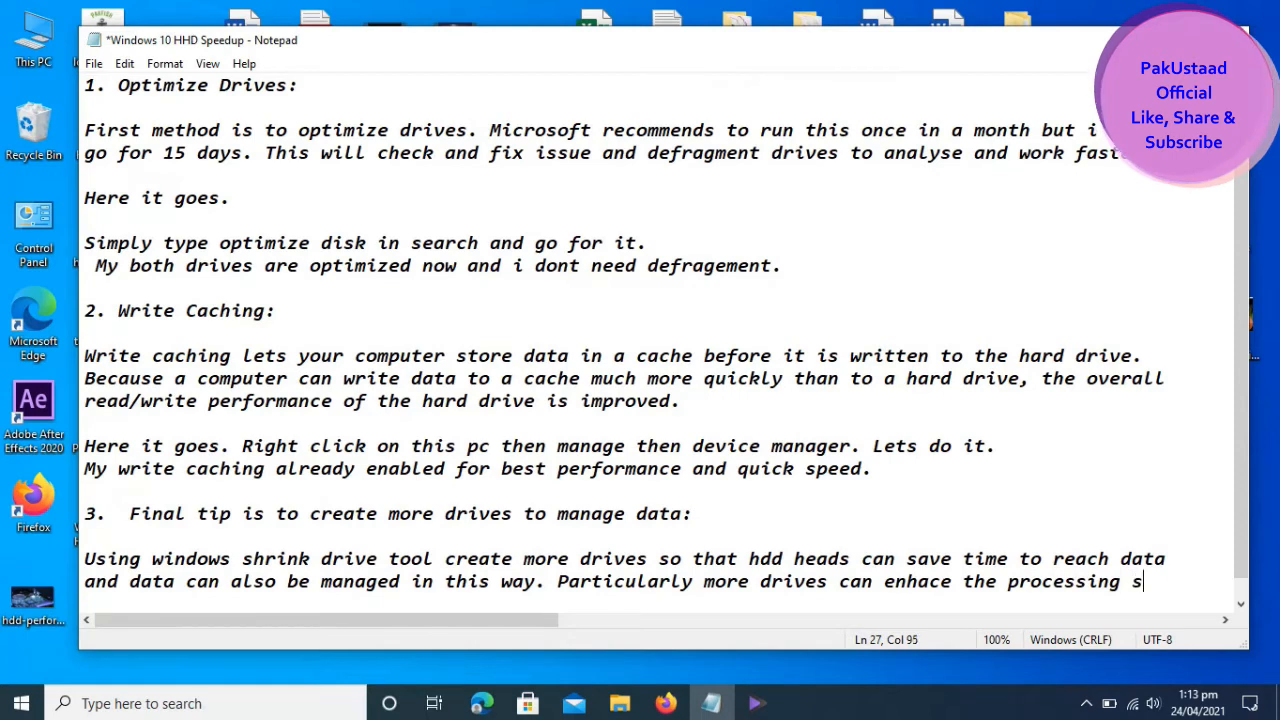
type("peed of")
key("Return")
type("HDD")
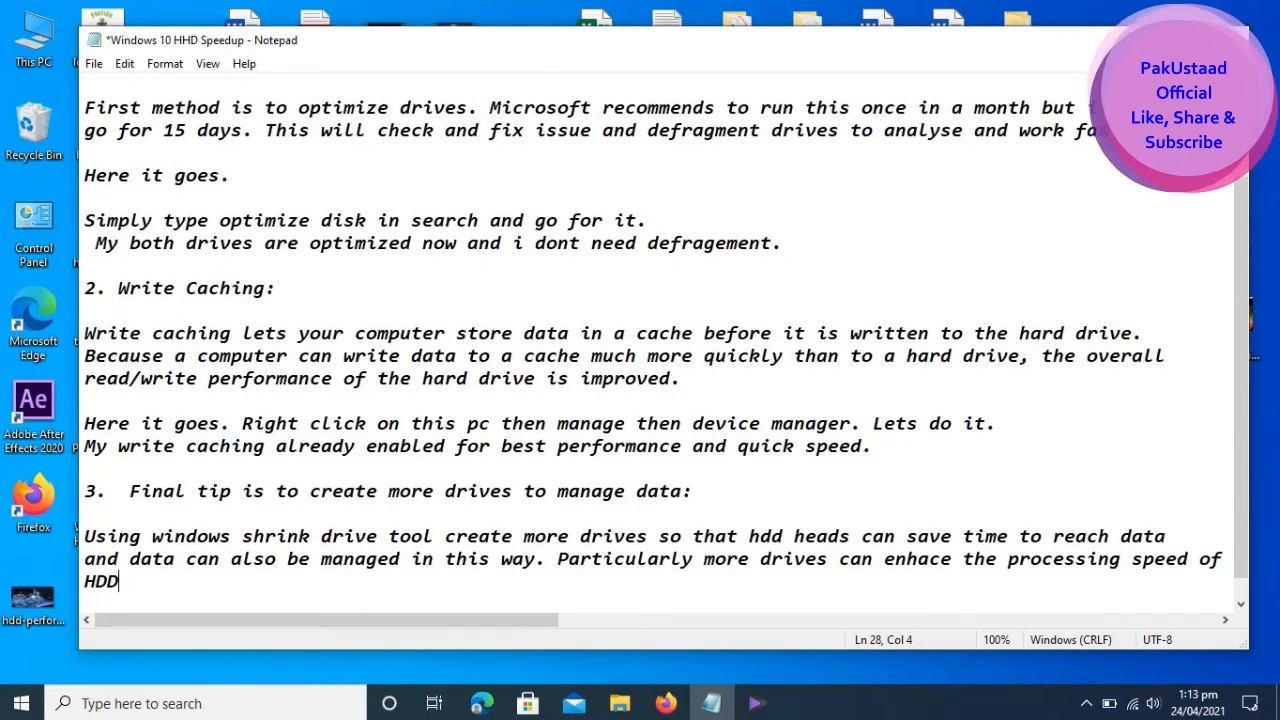
type(". Let")
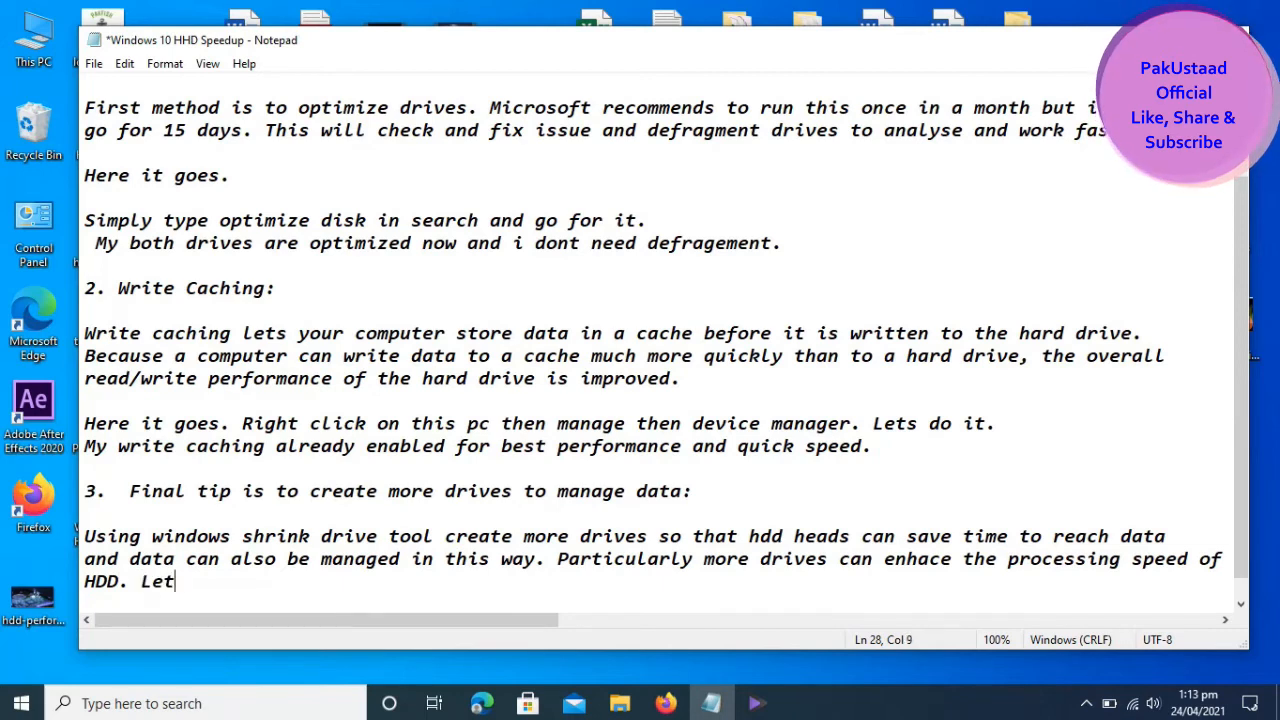
type("s see ")
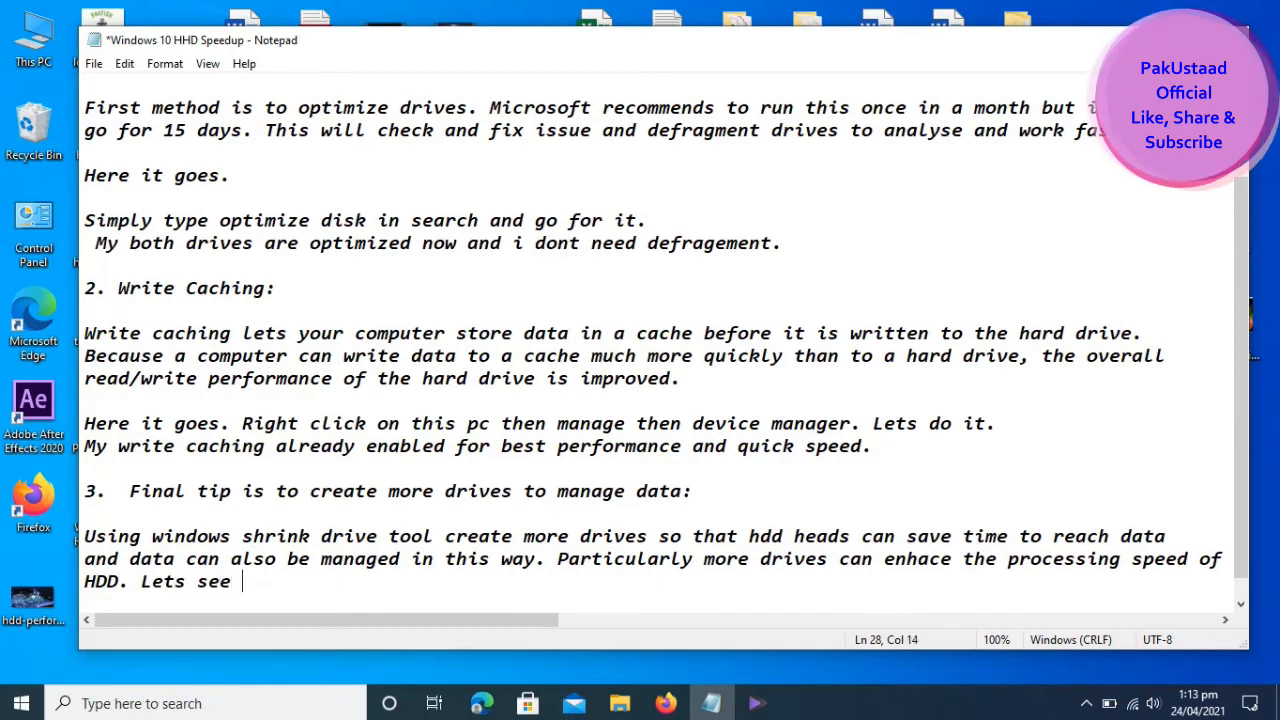
type("how it does.")
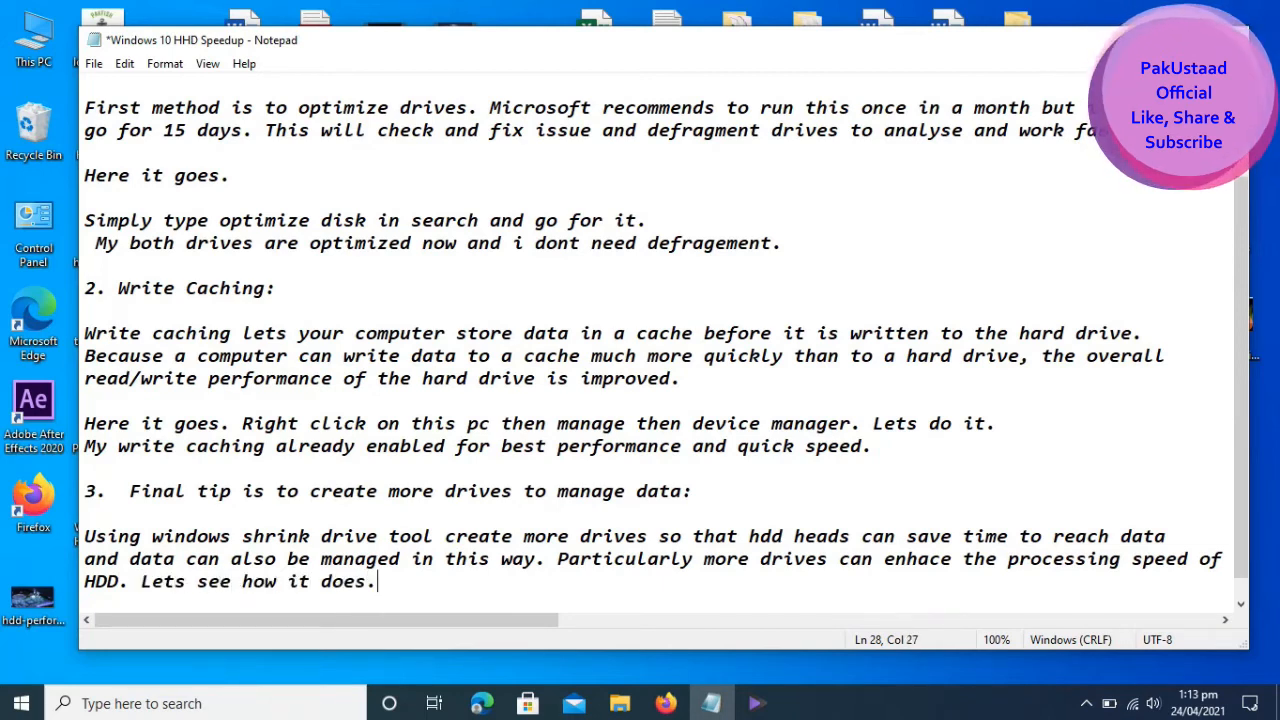
Step: Replace "does." at the end of the third tip's paragraph with "works."
key("BackSpace")
key("BackSpace")
key("BackSpace")
key("BackSpace")
key("BackSpace")
type("word")
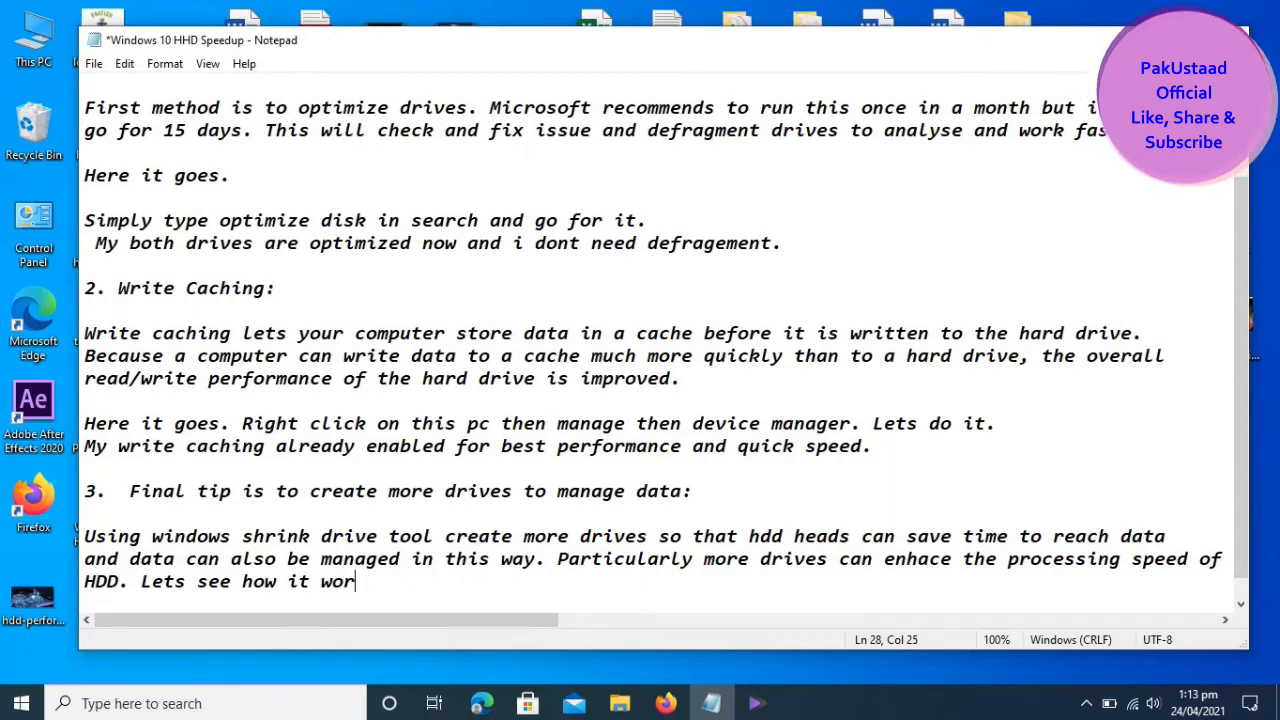
key("BackSpace")
type("ks.")
Step: Add the line "Go to ths pc manage and disk management. Lets go" with a blank line before and after it
key("Return")
key("Return")
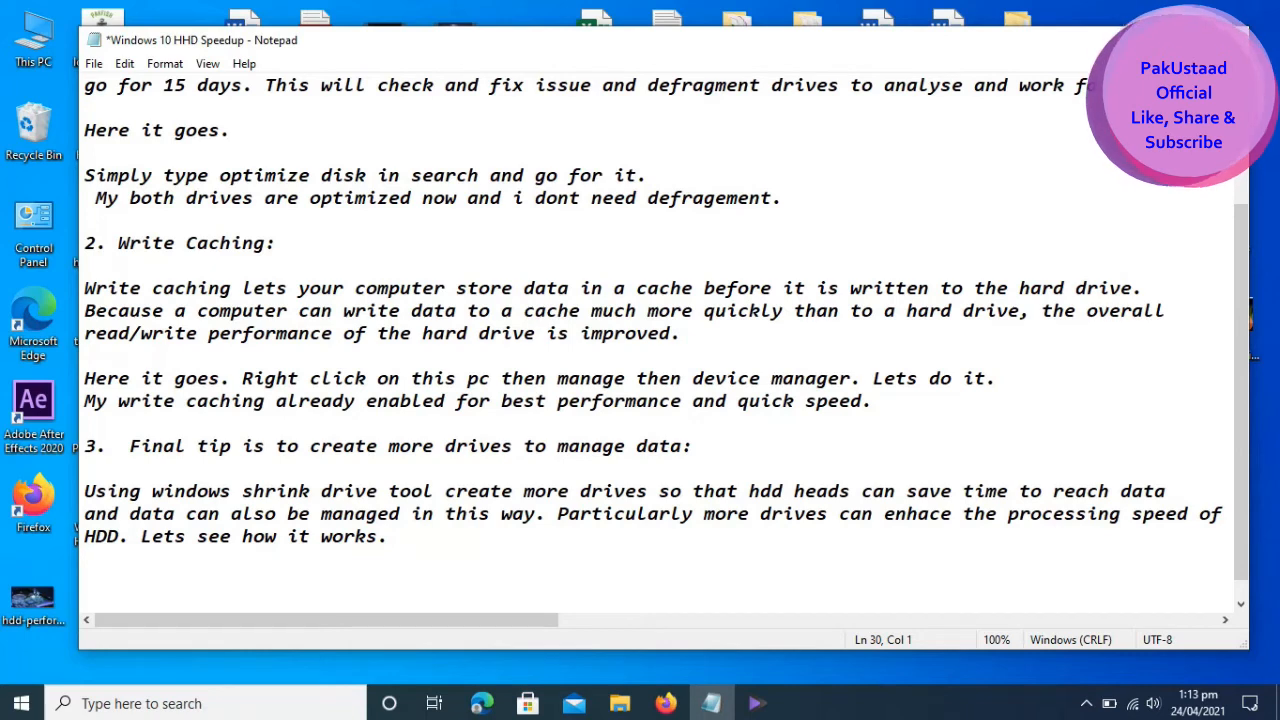
type("G")
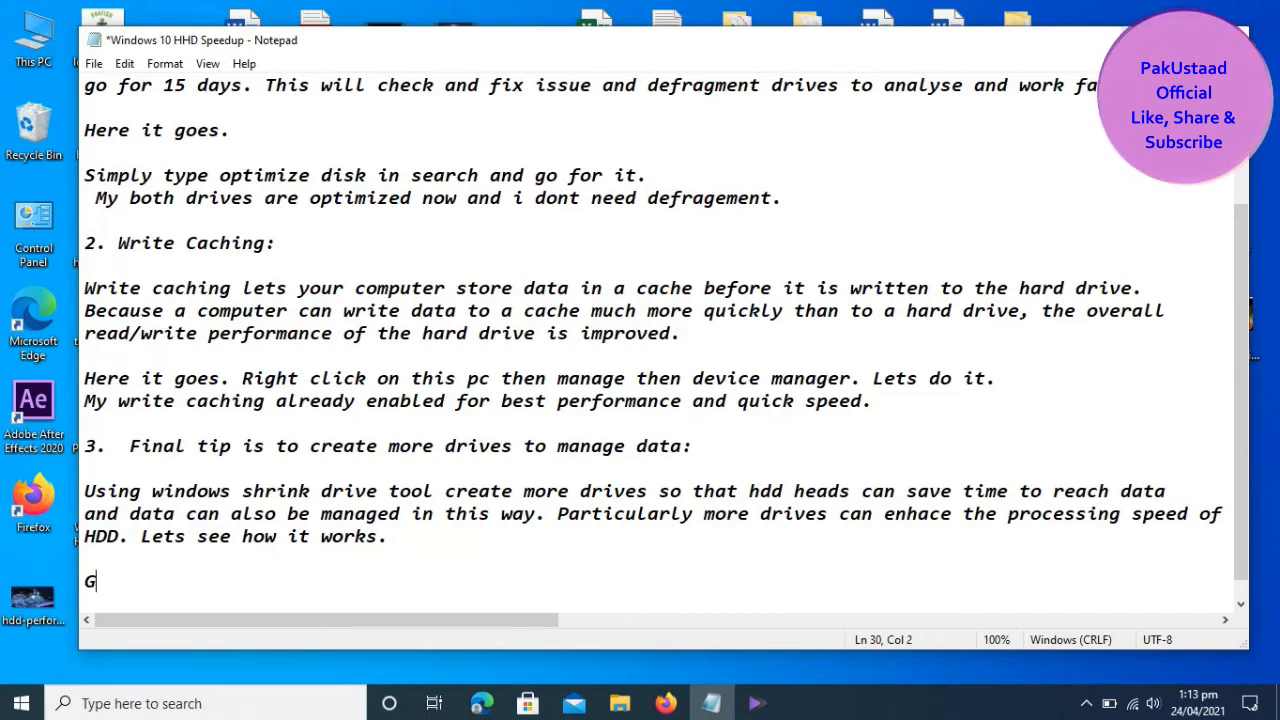
type("o to ths pc ")
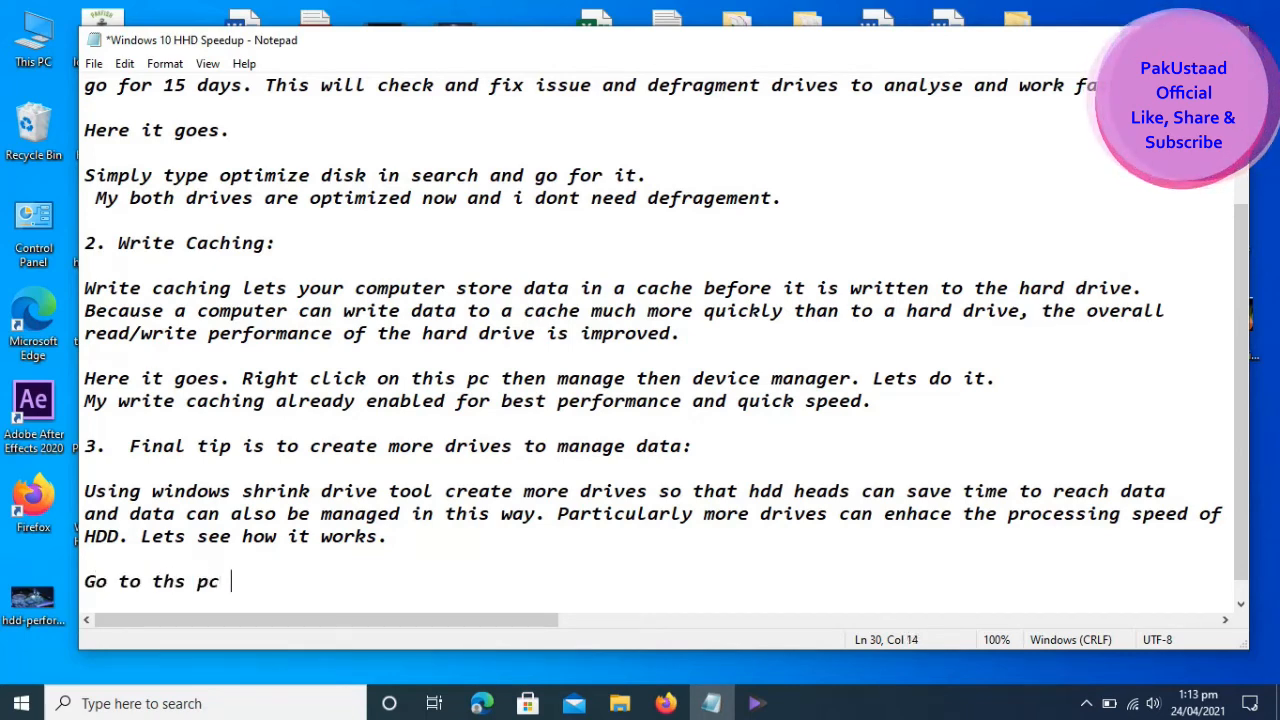
type("manage and ")
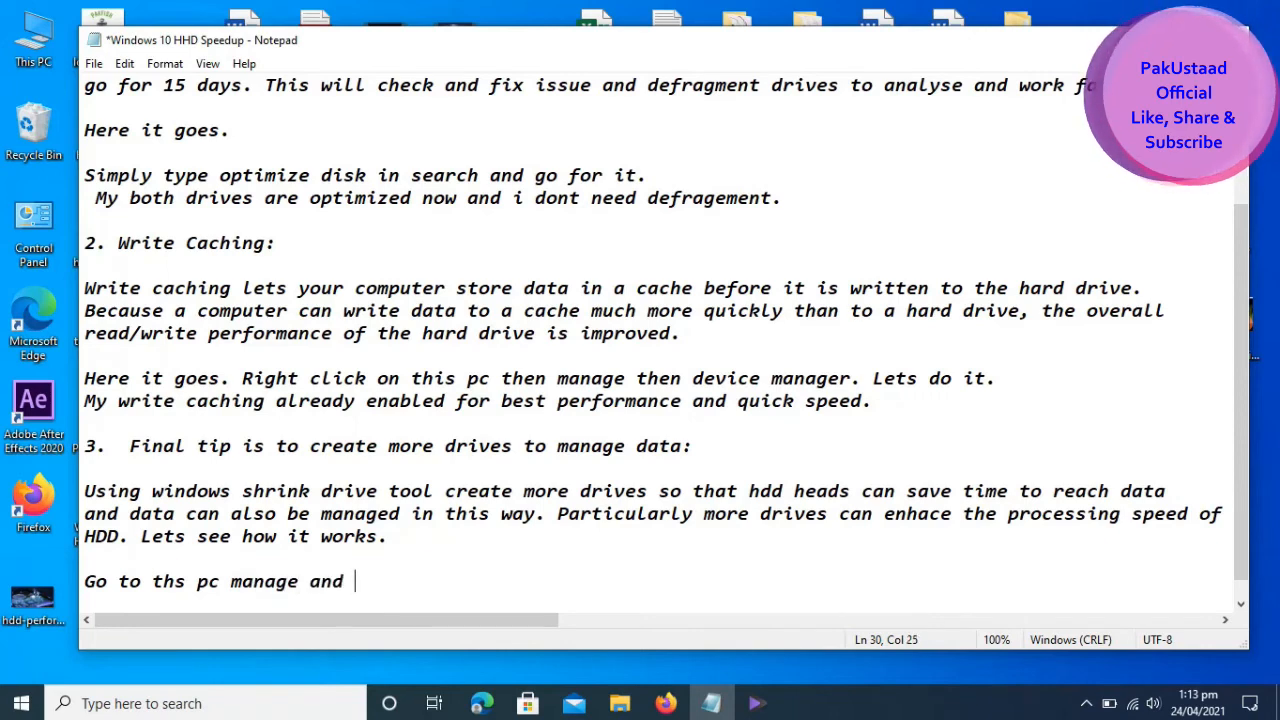
type("disk manage")
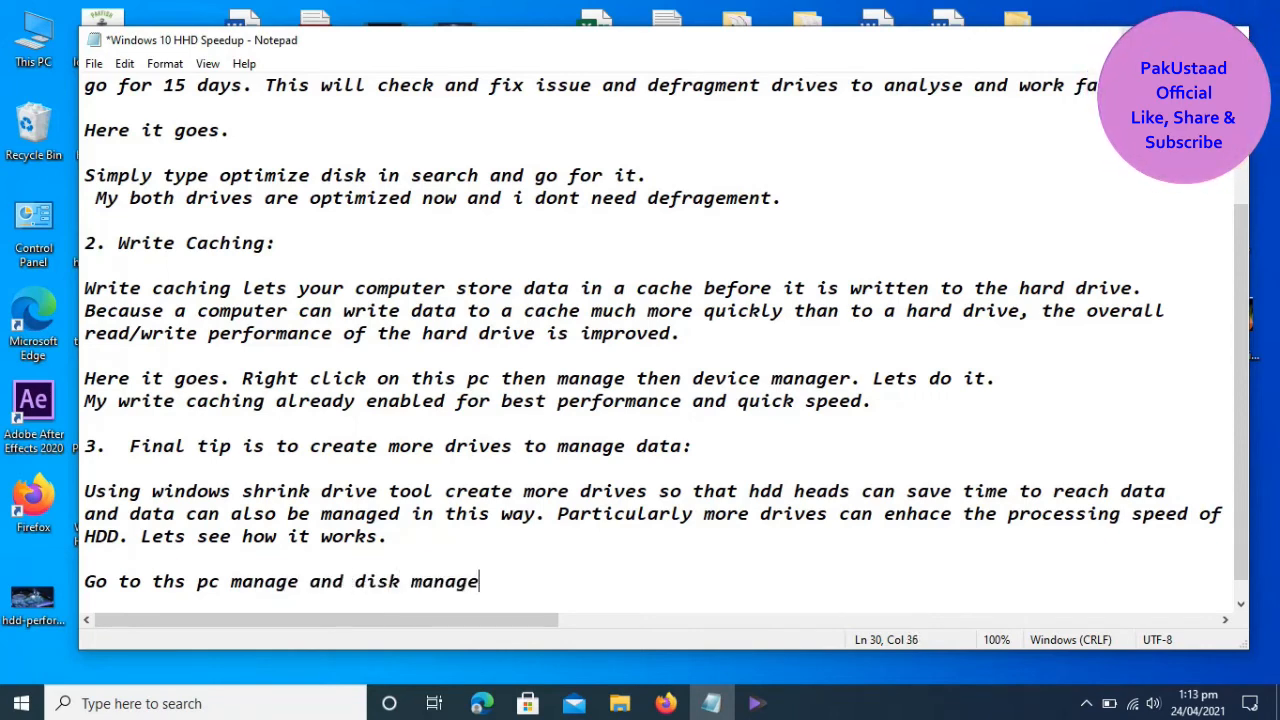
type("ment. Lets go")
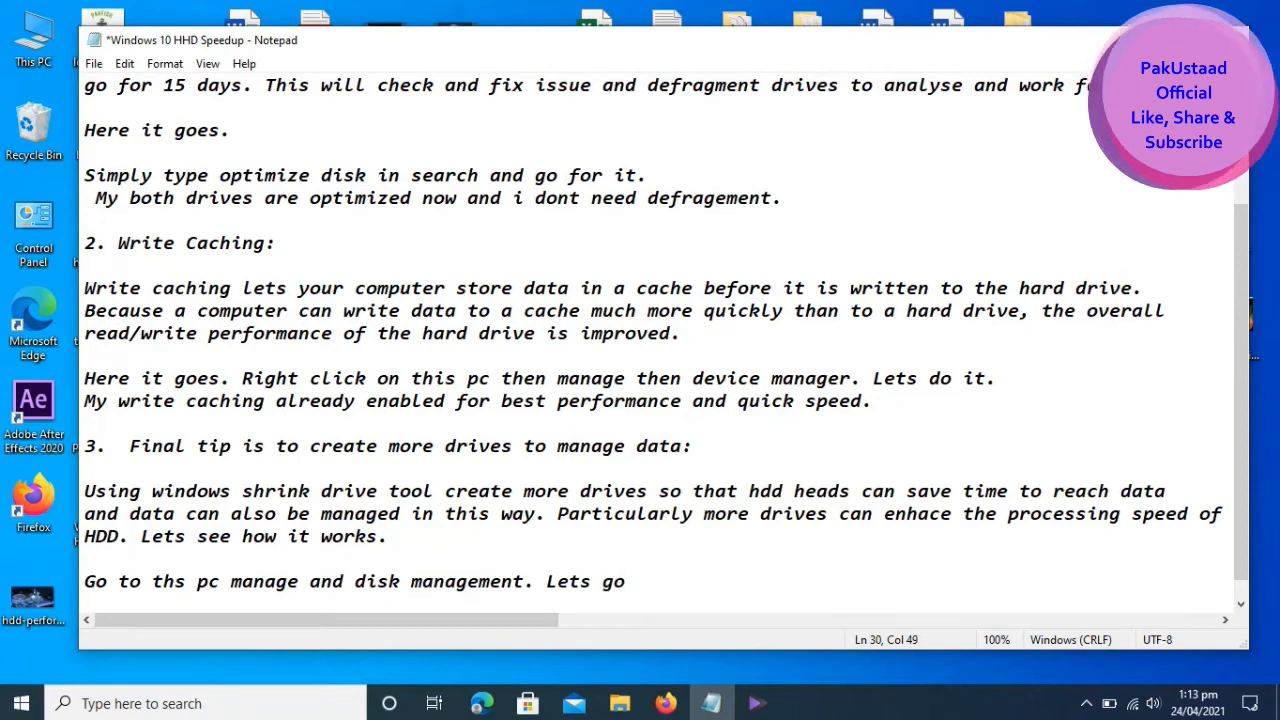
key("Return")
key("Return")
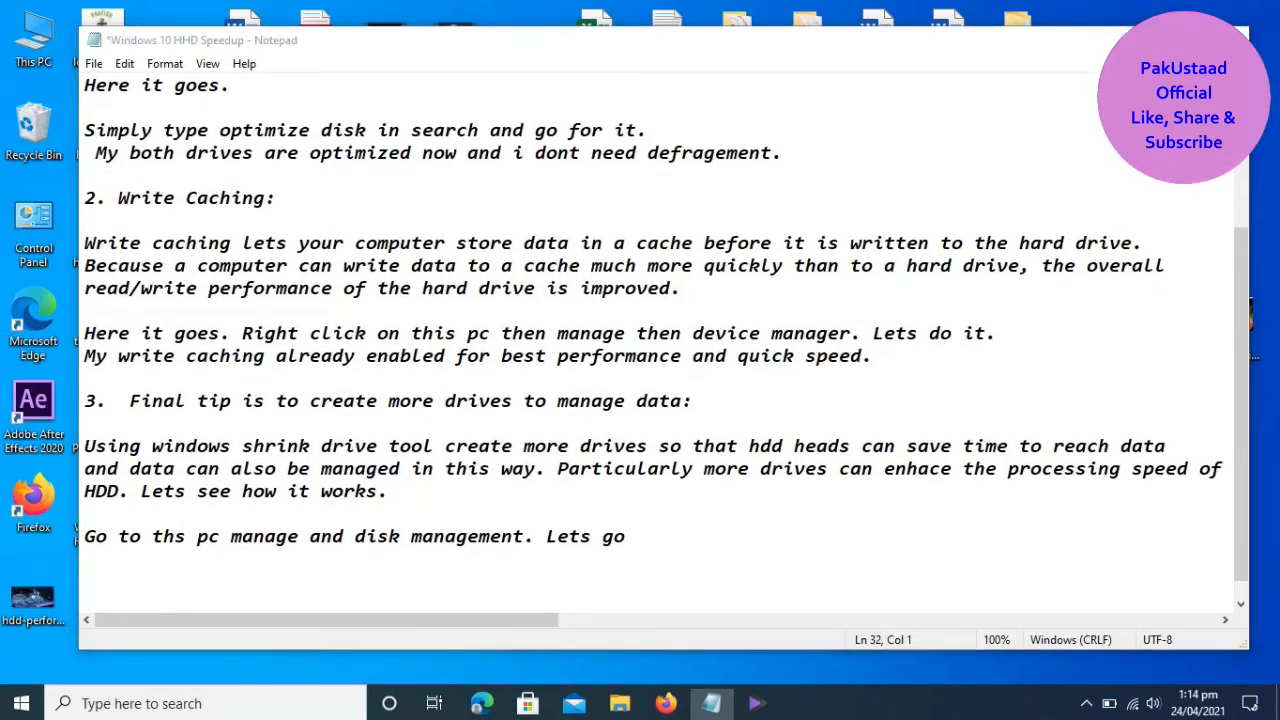
Step: Show the desktop and open Computer Management for This PC at Disk Management
key("super+d")
right_click(26, 39)
left_click(77, 92)
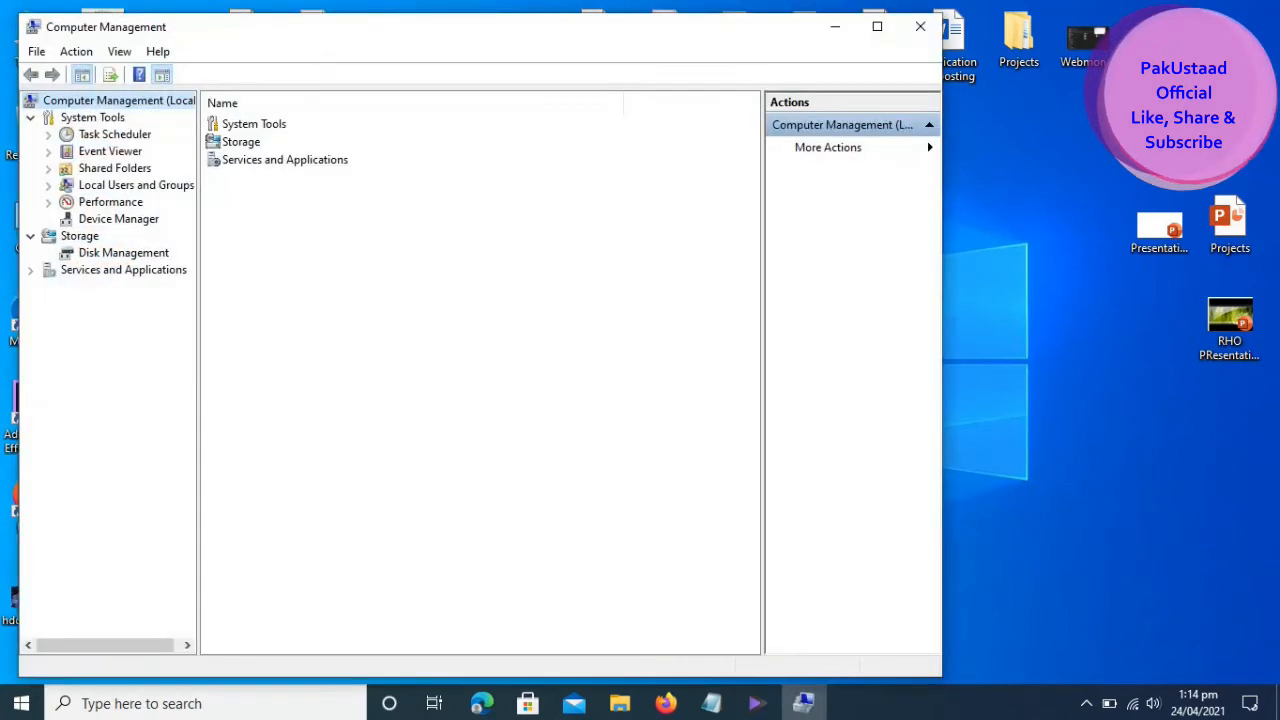
left_click(123, 253)
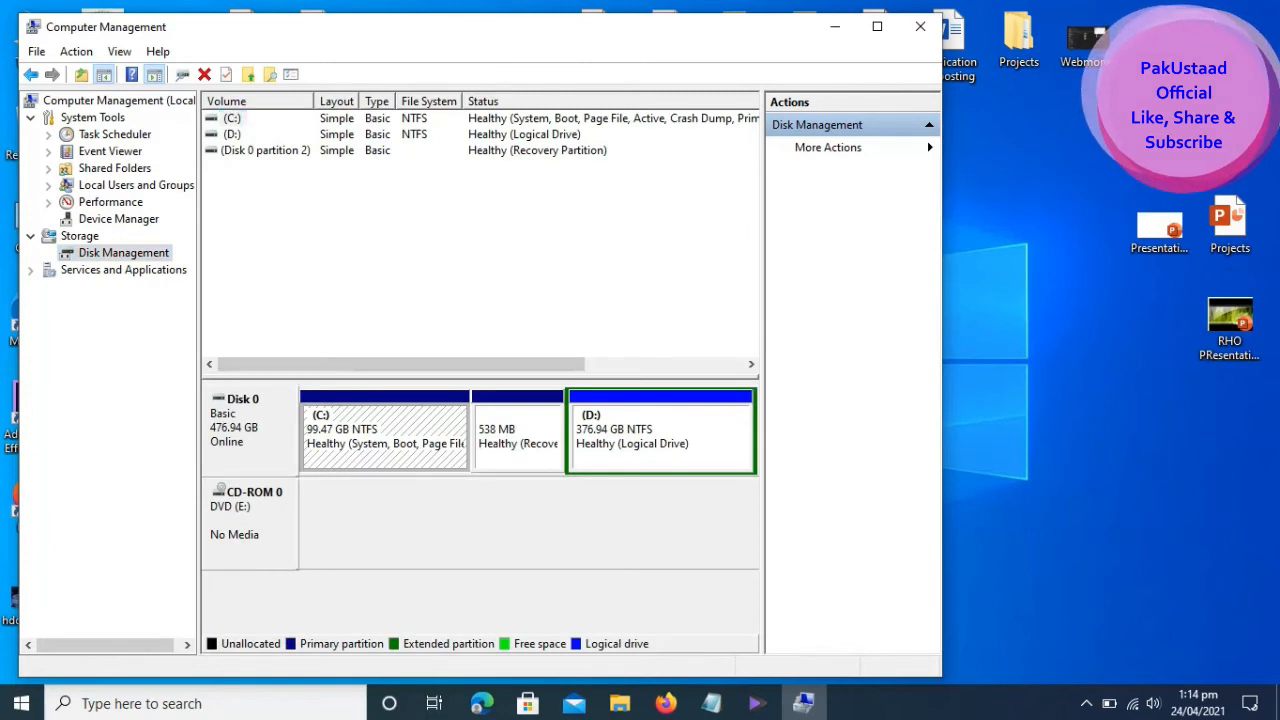
Step: Shrink the D: volume by 100000 MB
key("Right")
key("Right")
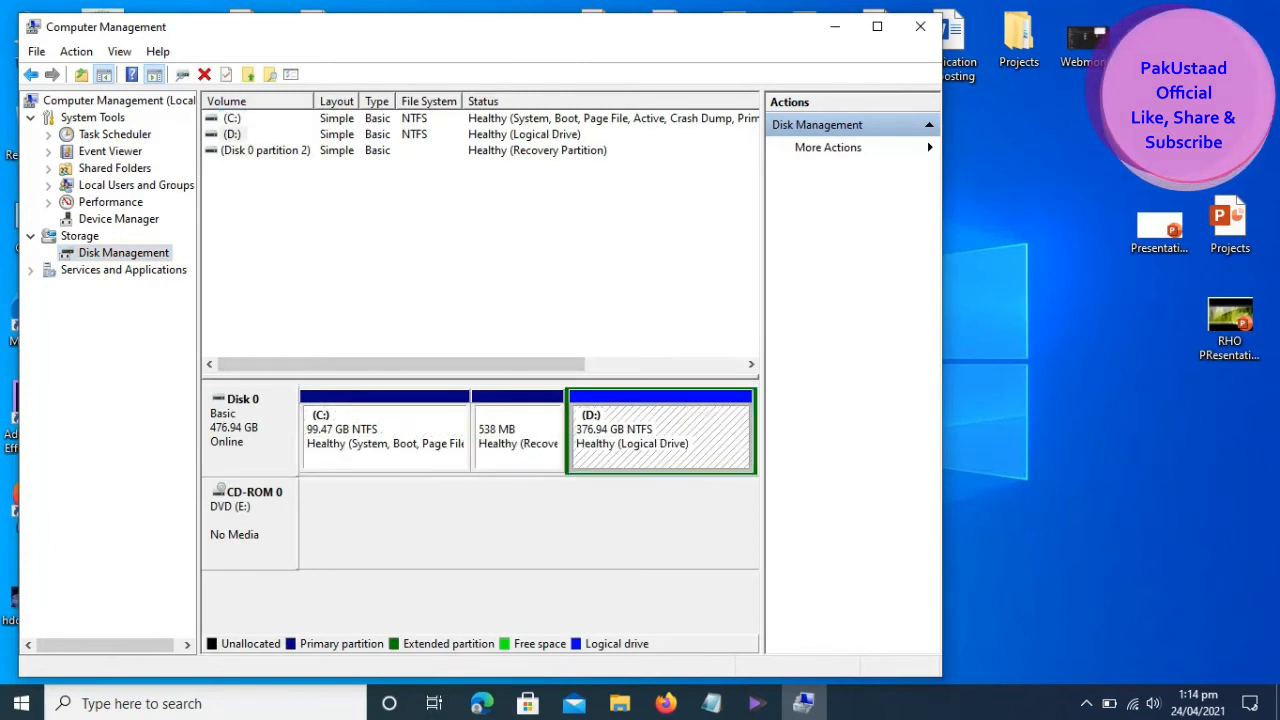
right_click(656, 436)
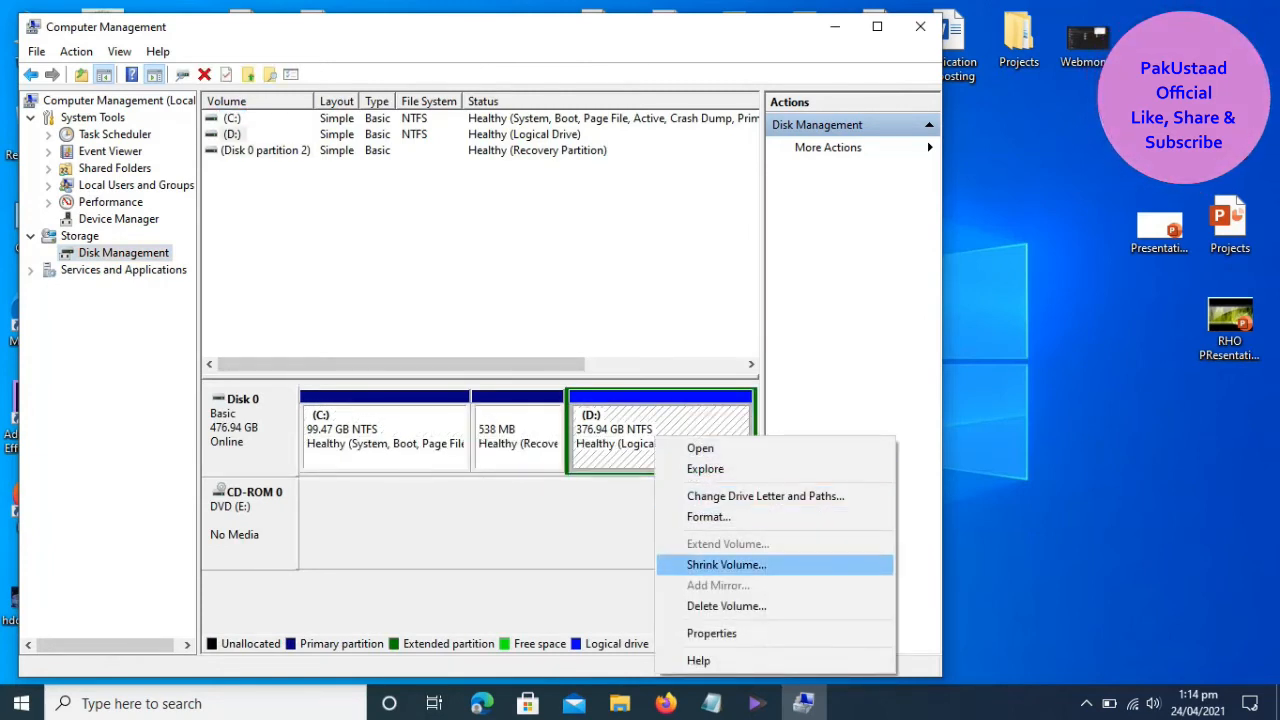
key("Return")
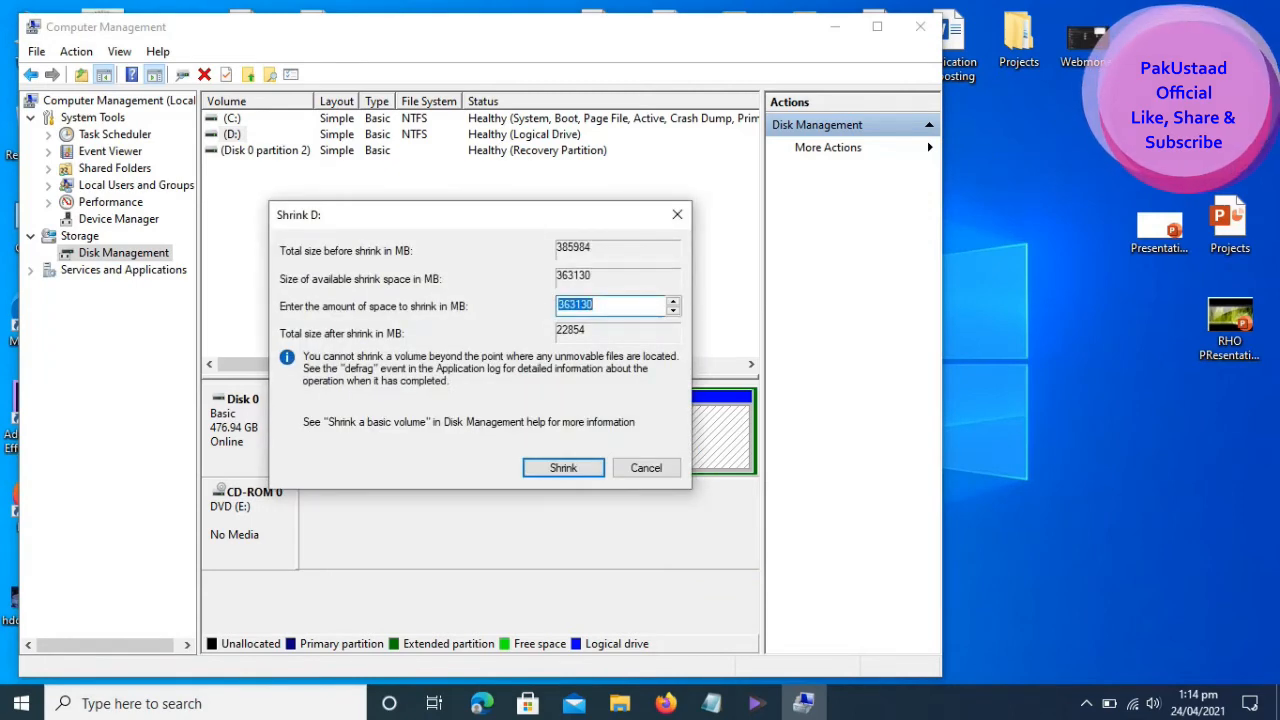
type("100000")
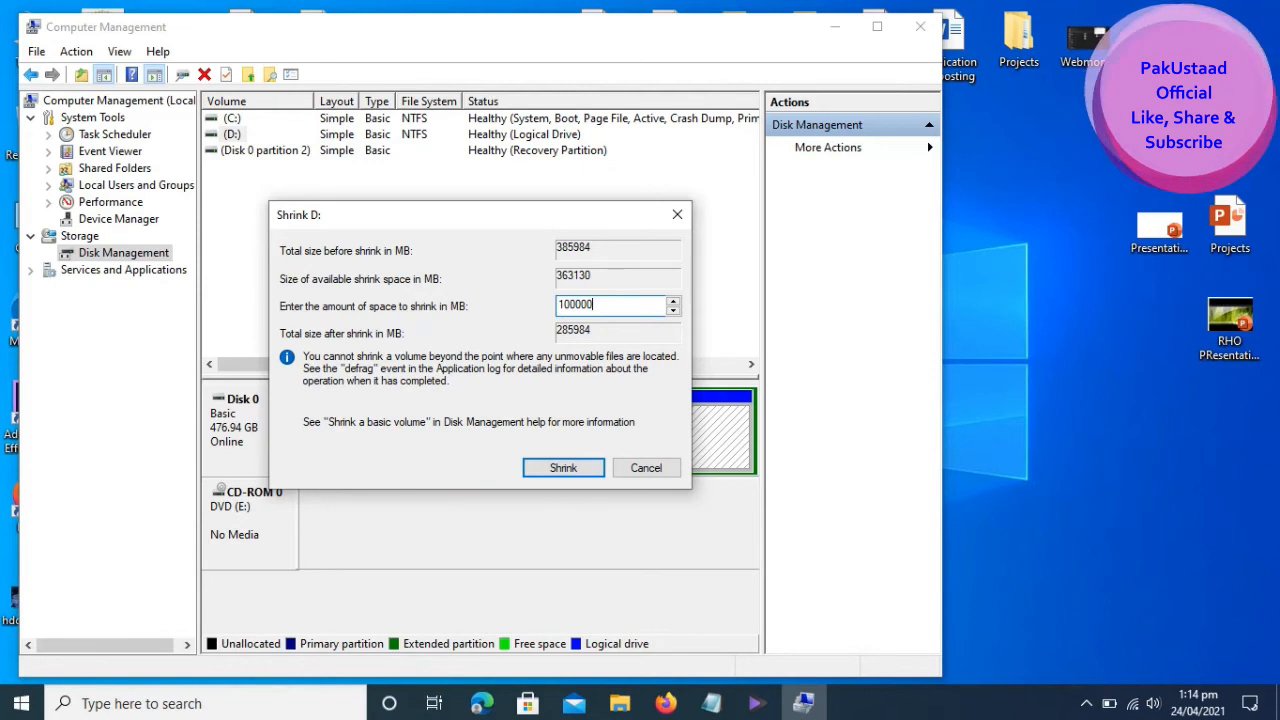
key("shift+Left")
key("shift+Left")
key("shift+Left")
key("shift+Left")
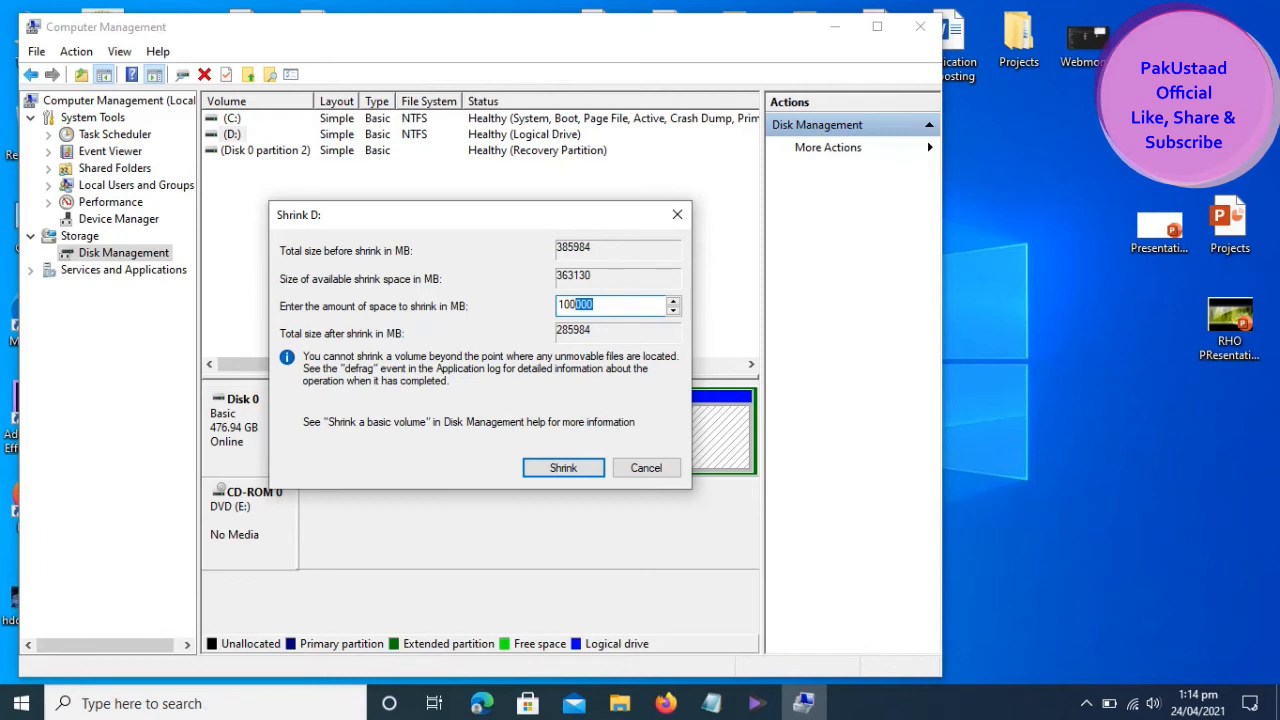
key("shift+Left")
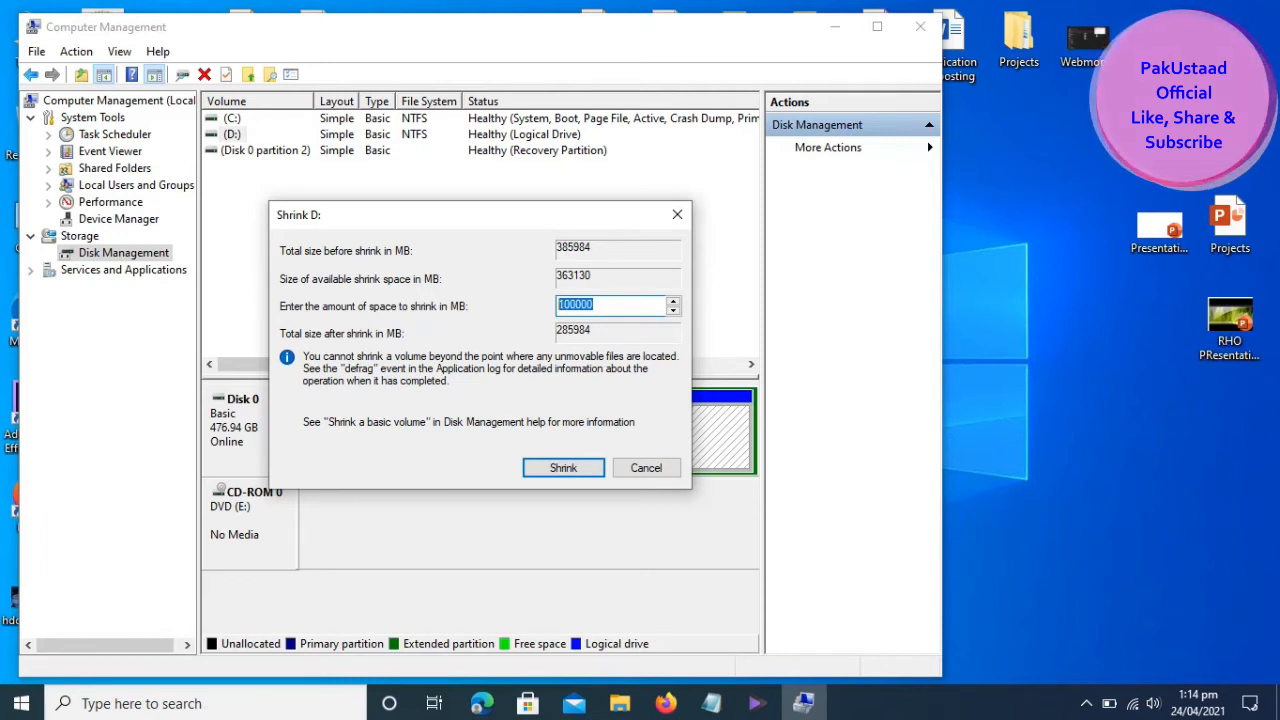
left_click(563, 468)
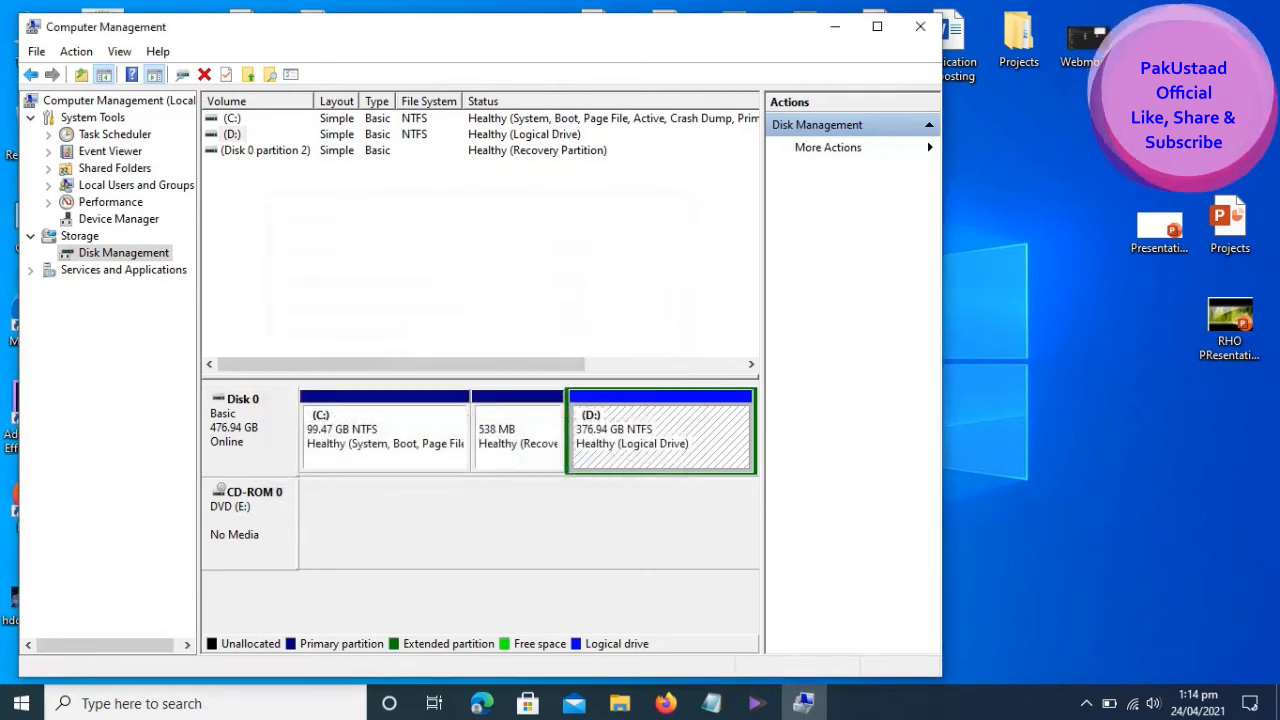
Step: Start a new simple volume in the free space beside D:, keeping the size of 99999 MB
left_click(692, 437)
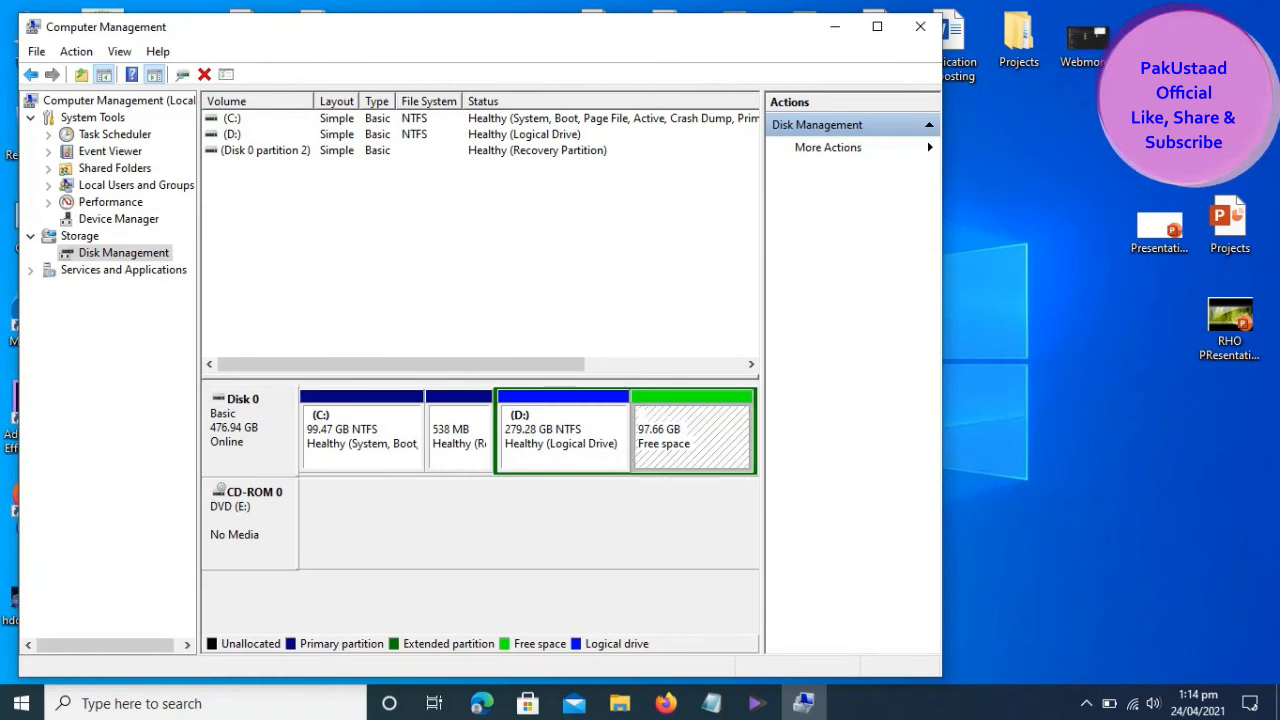
right_click(687, 439)
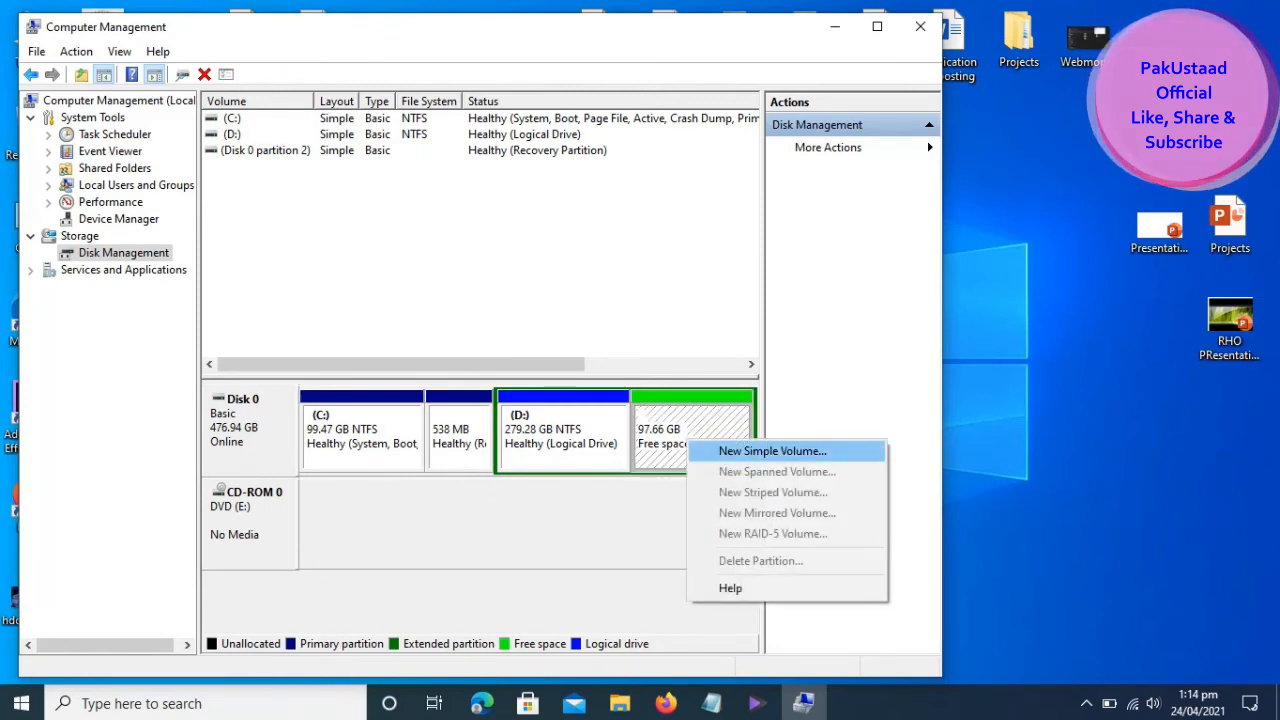
left_click(772, 451)
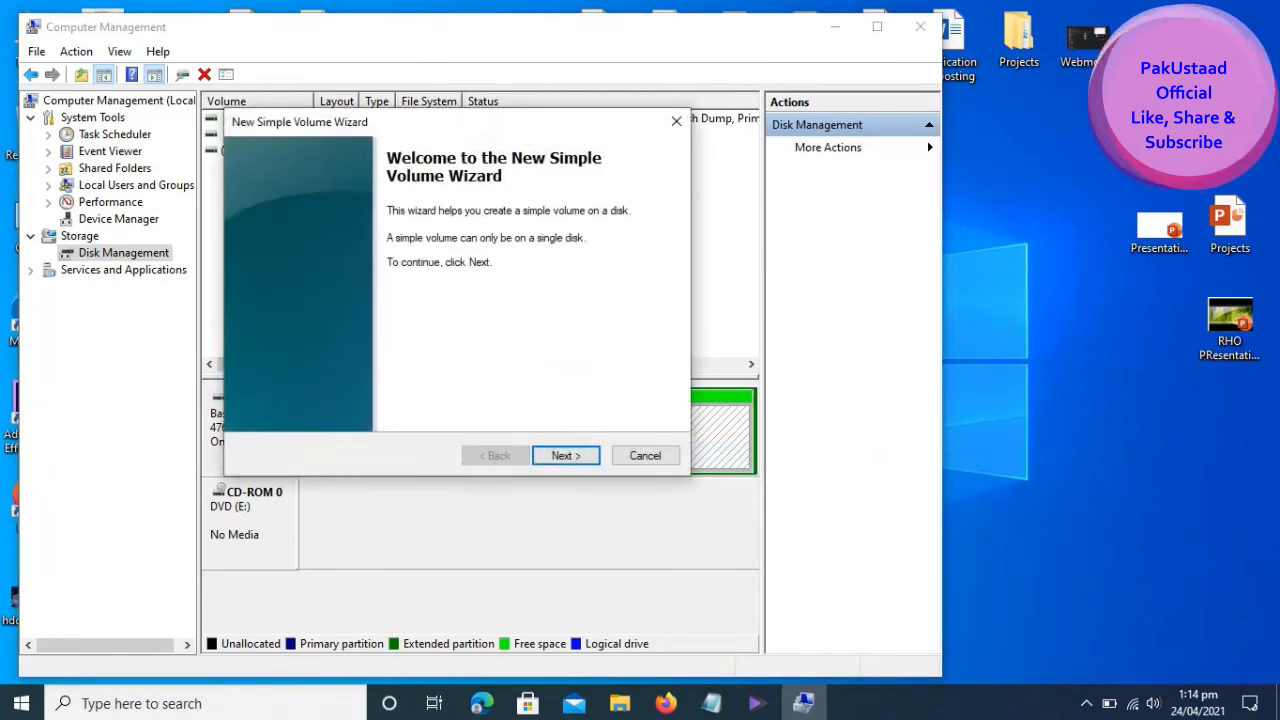
left_click(565, 455)
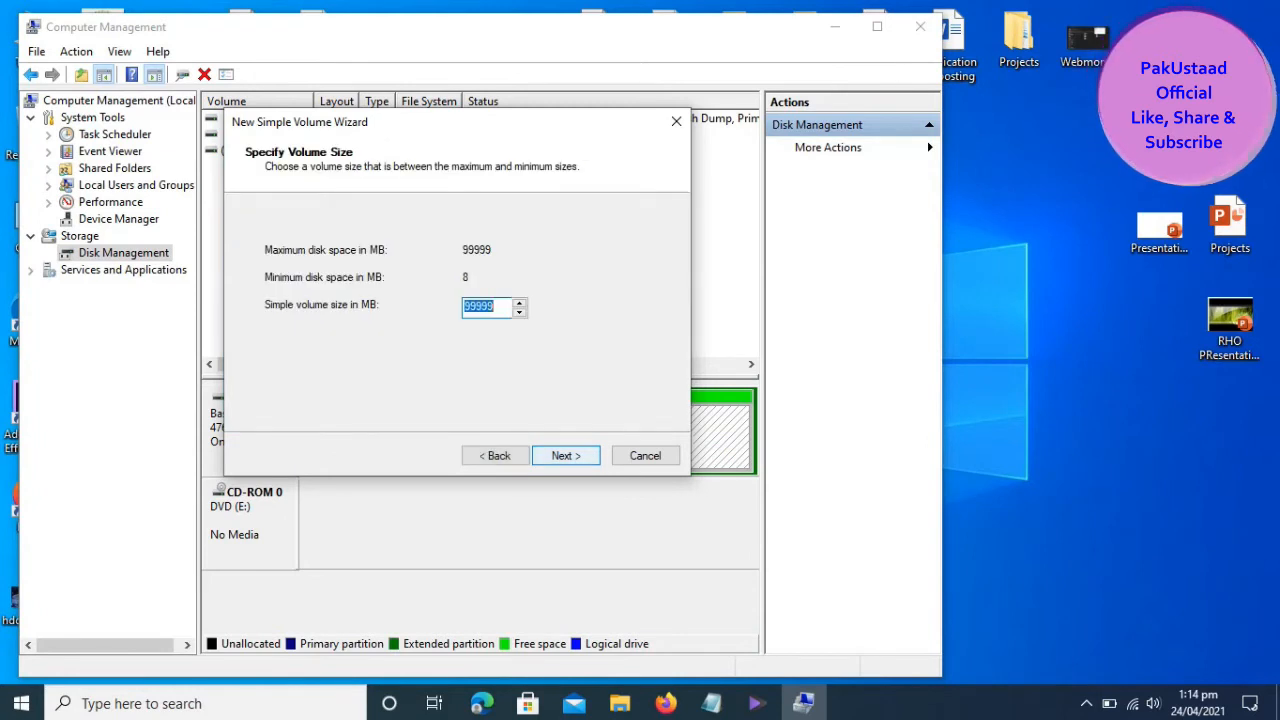
left_click(565, 455)
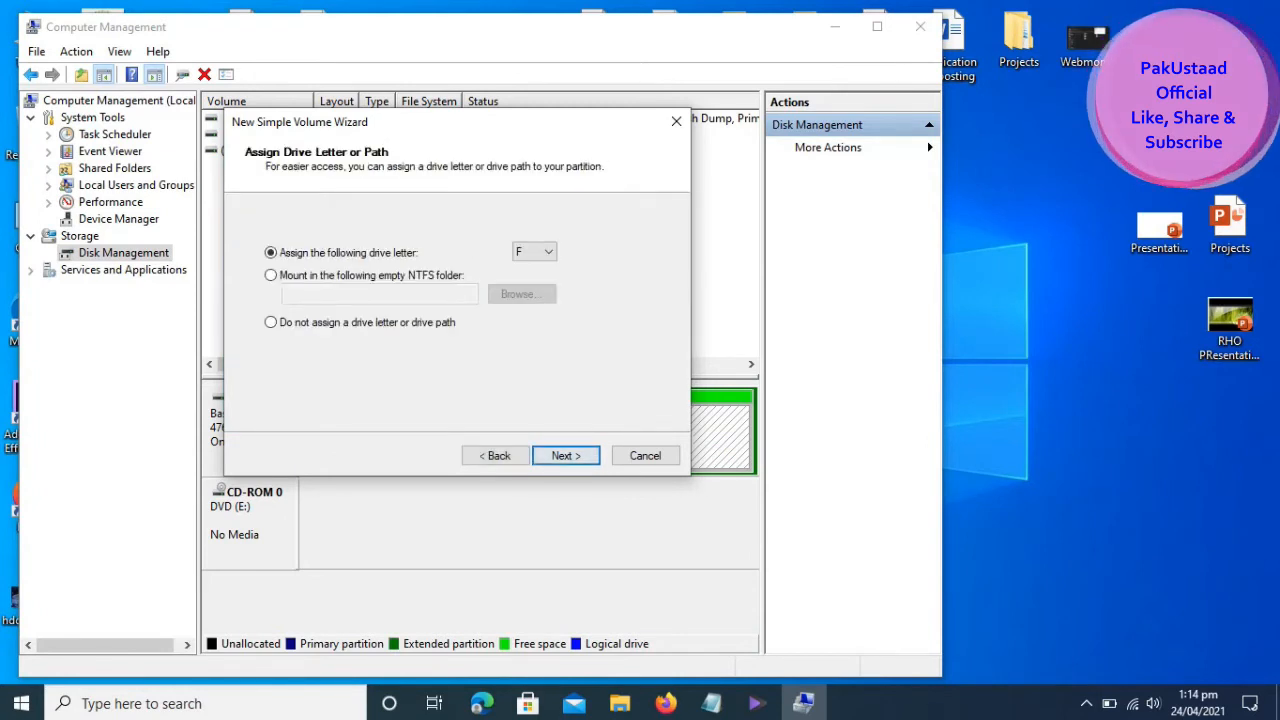
Step: Assign drive letter F, keep the NTFS quick format with the label "New Volume", and finish creating the volume
left_click(540, 251)
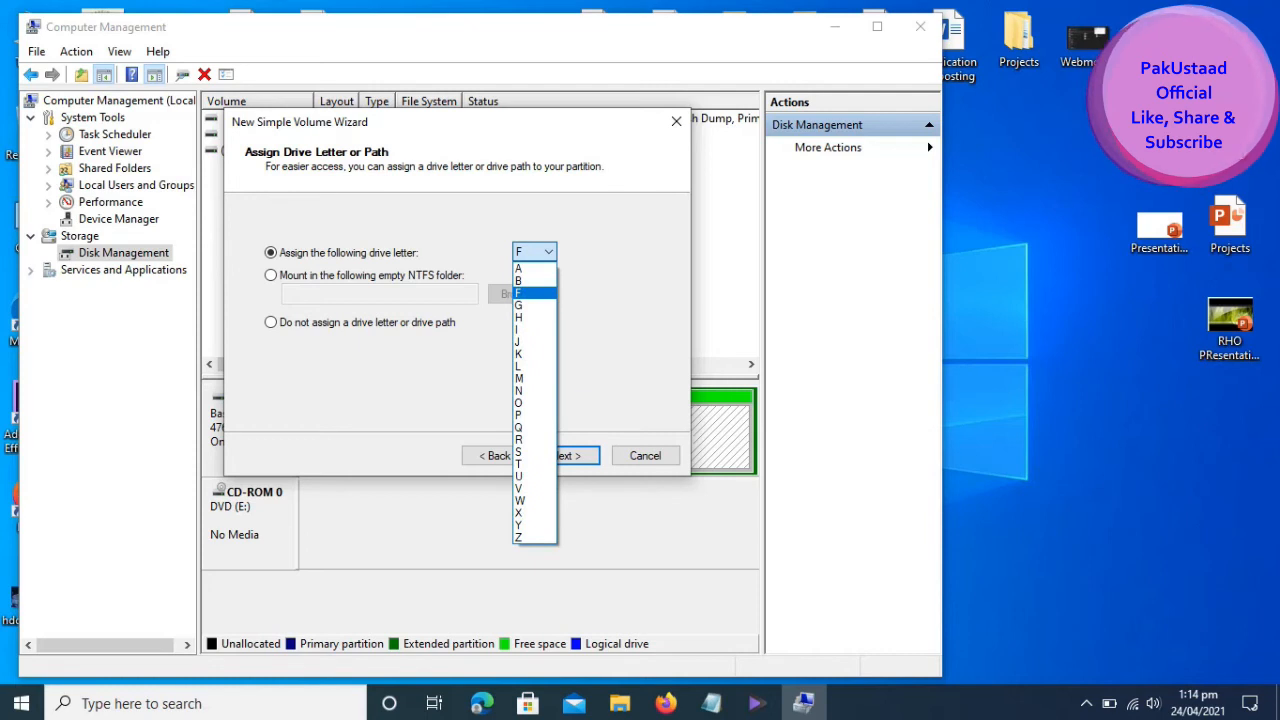
left_click(534, 293)
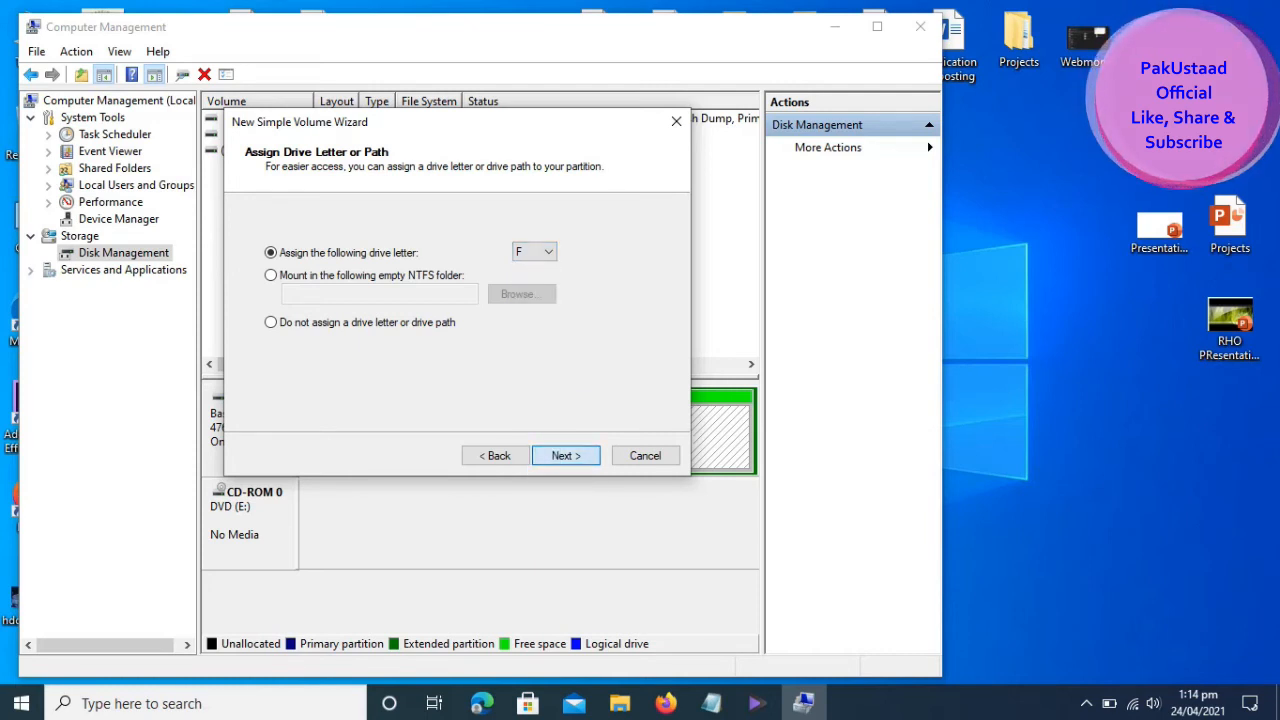
key("Return")
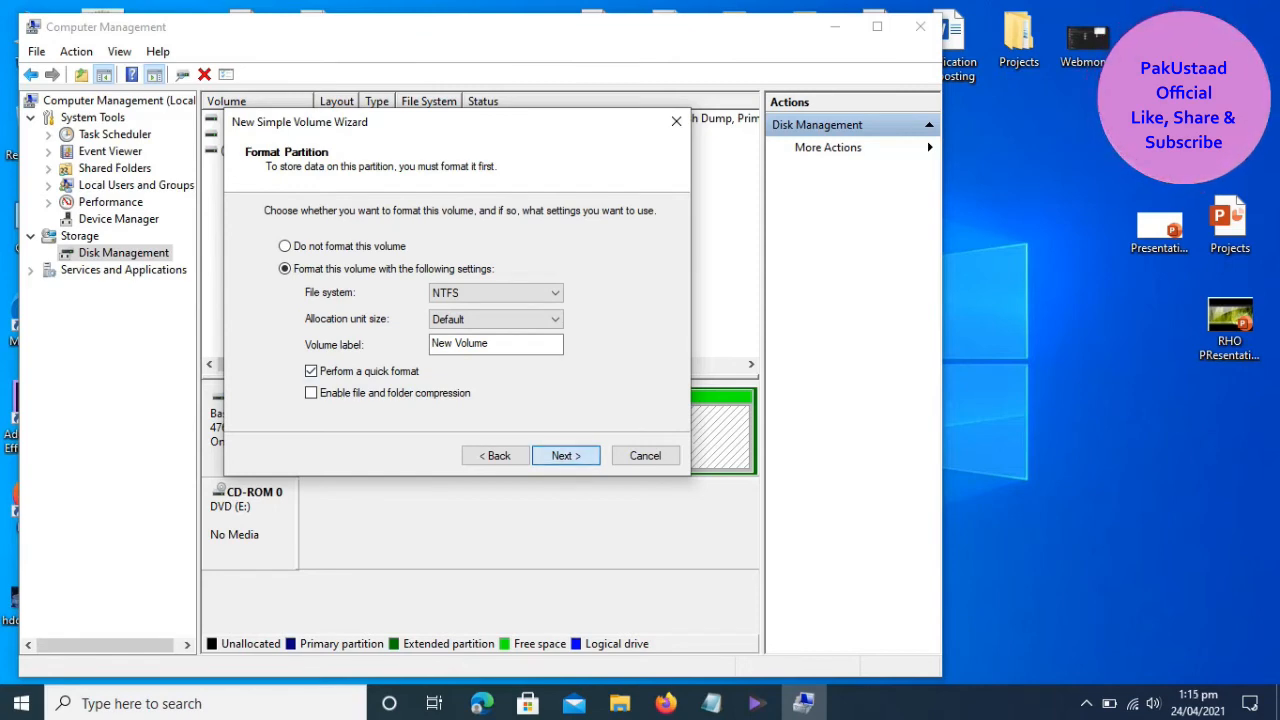
key("Return")
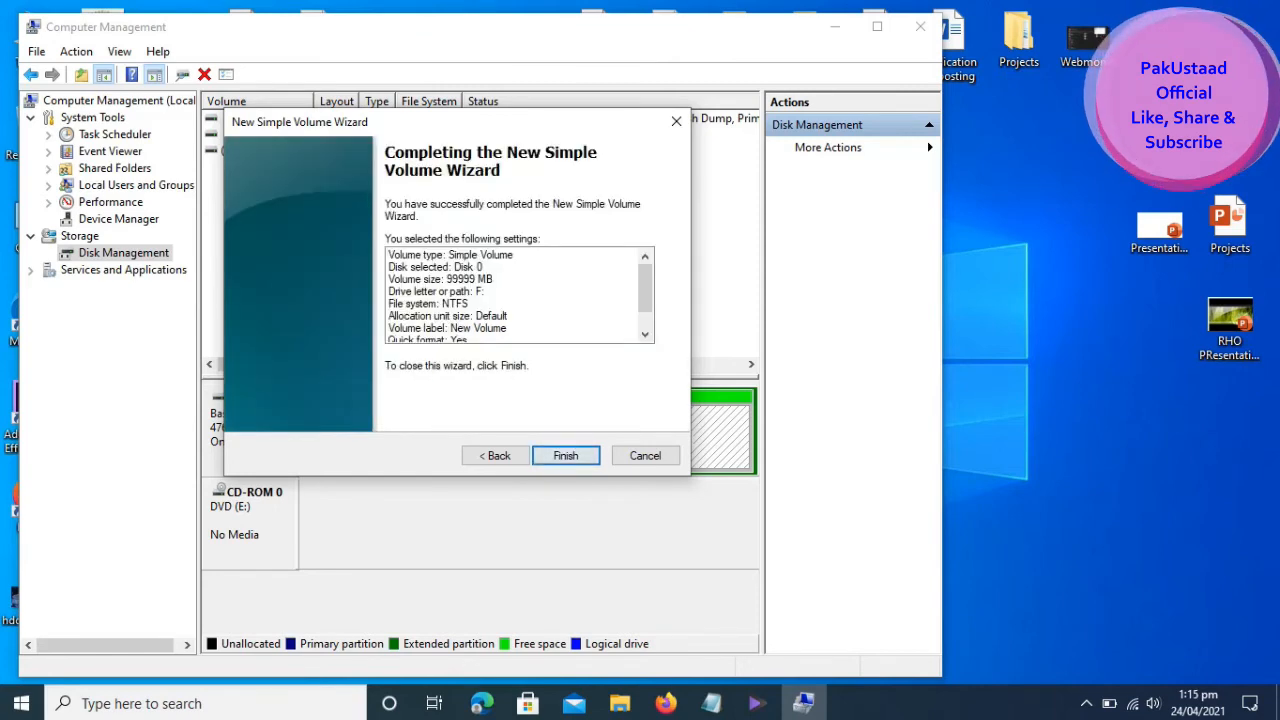
key("Return")
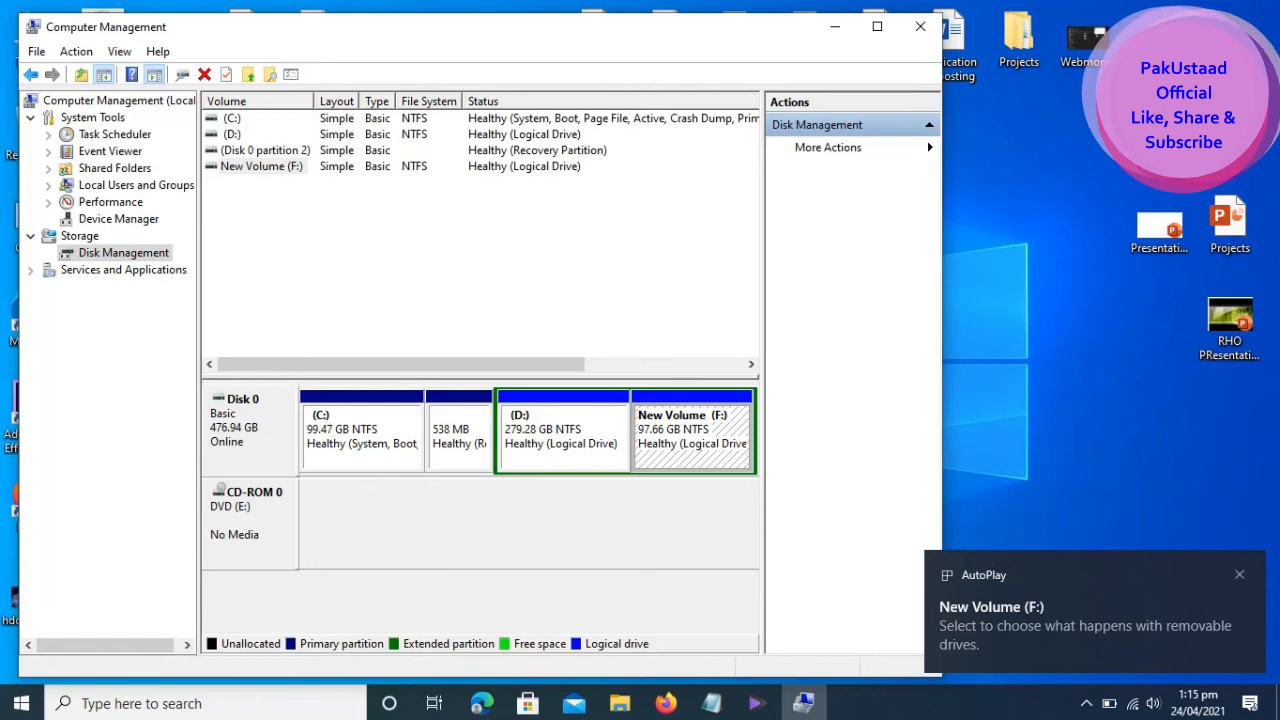
Step: Switch back to Notepad and write "Here are the few simple tools within windows 10 using which HDD speed can be enhanced and disk"
left_click(711, 703)
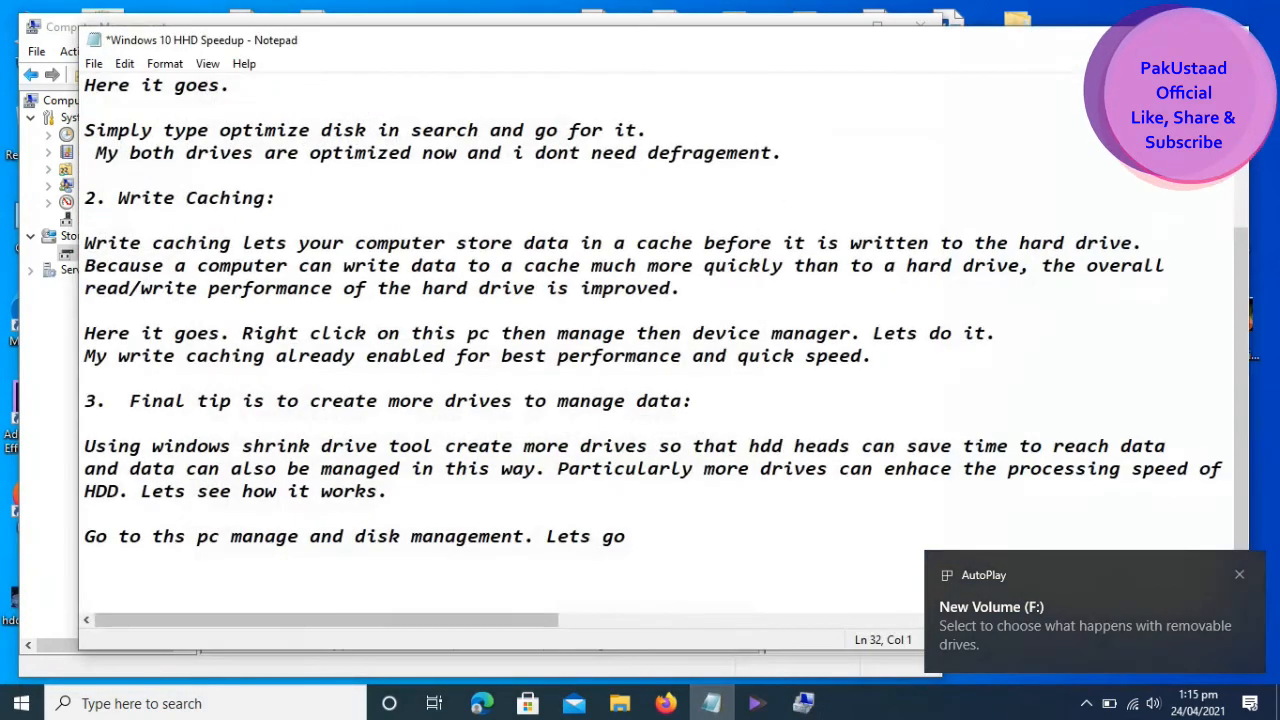
type("Here are t")
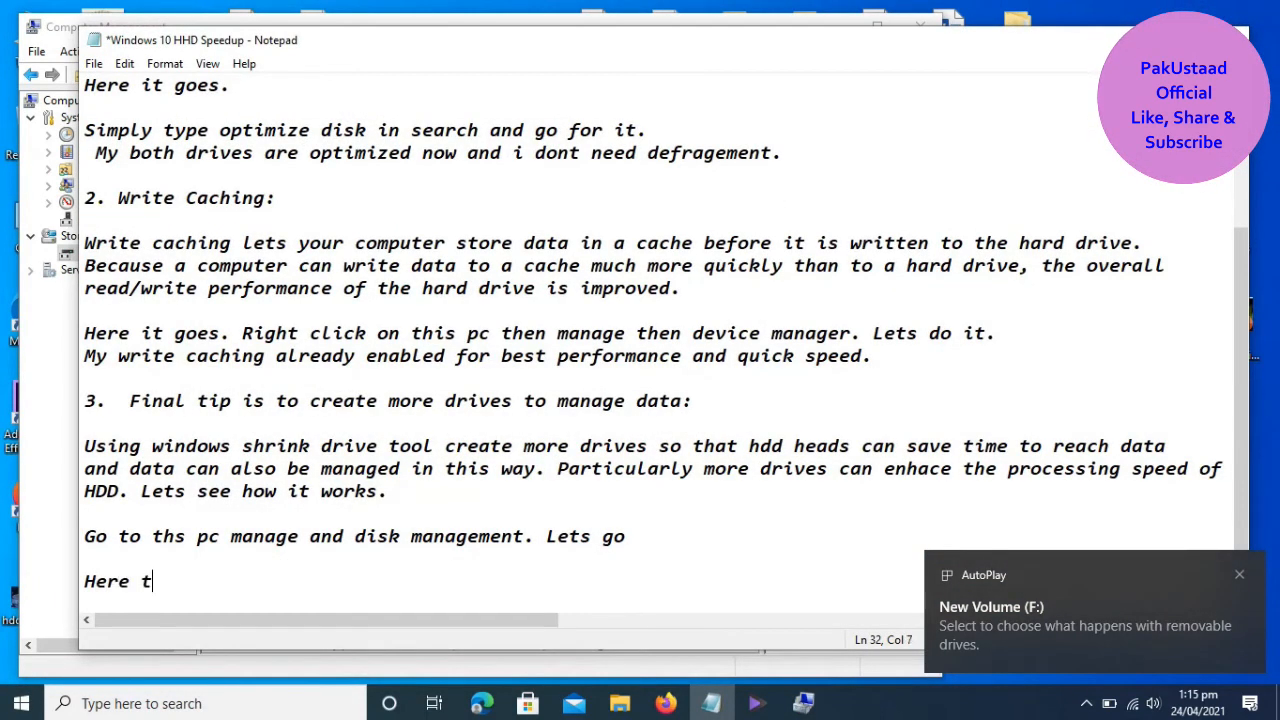
type("he ")
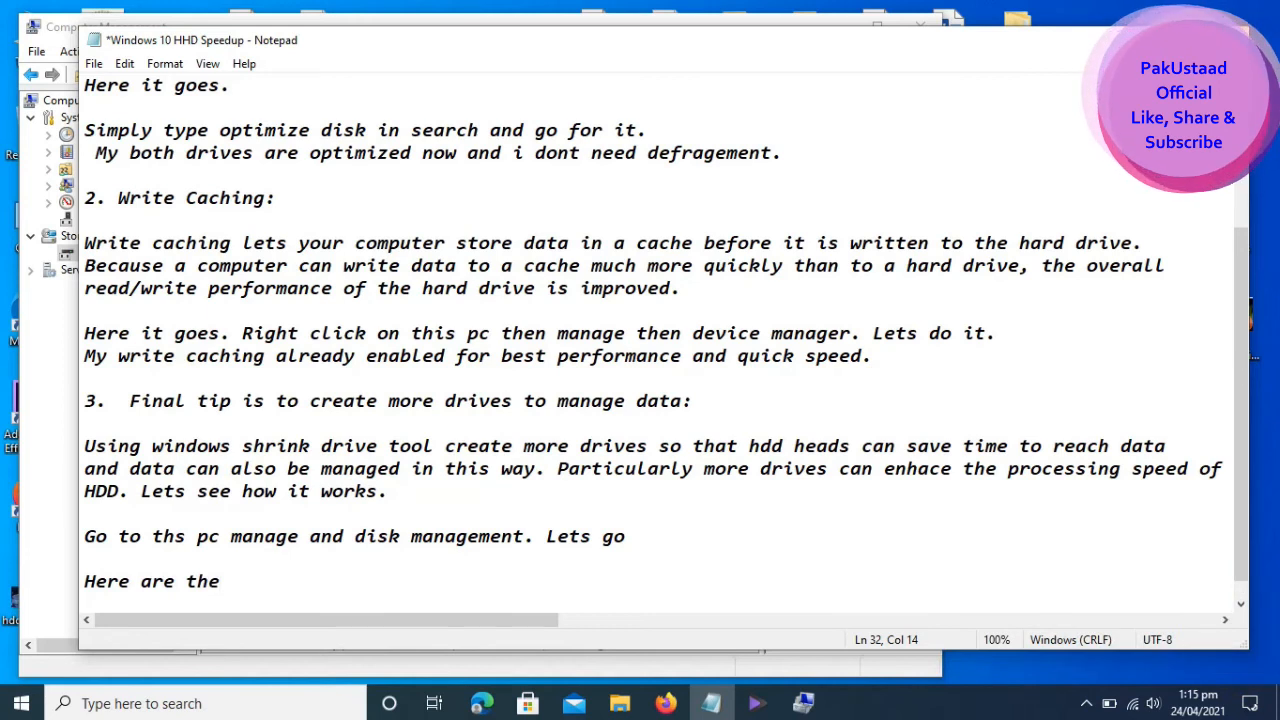
type("few simple")
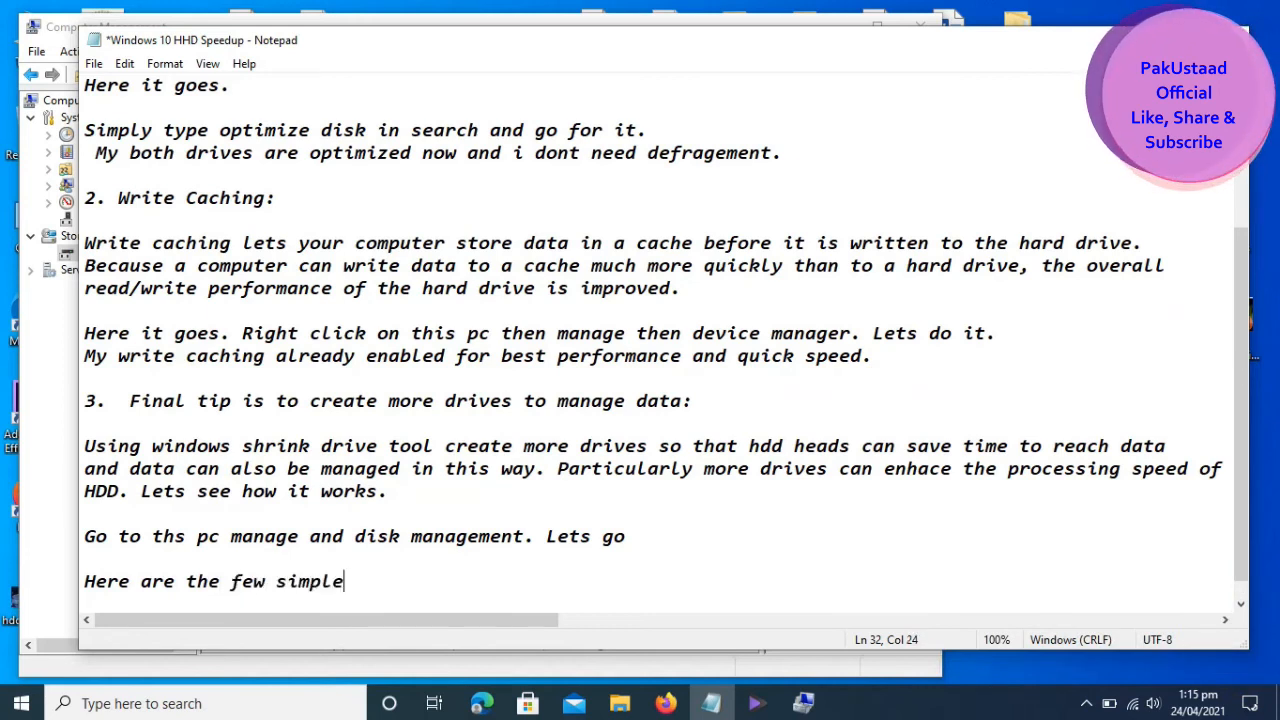
type(" tools win")
key("BackSpace")
type("thin windows 10 using which HDD speed can be enhanced and disk ")
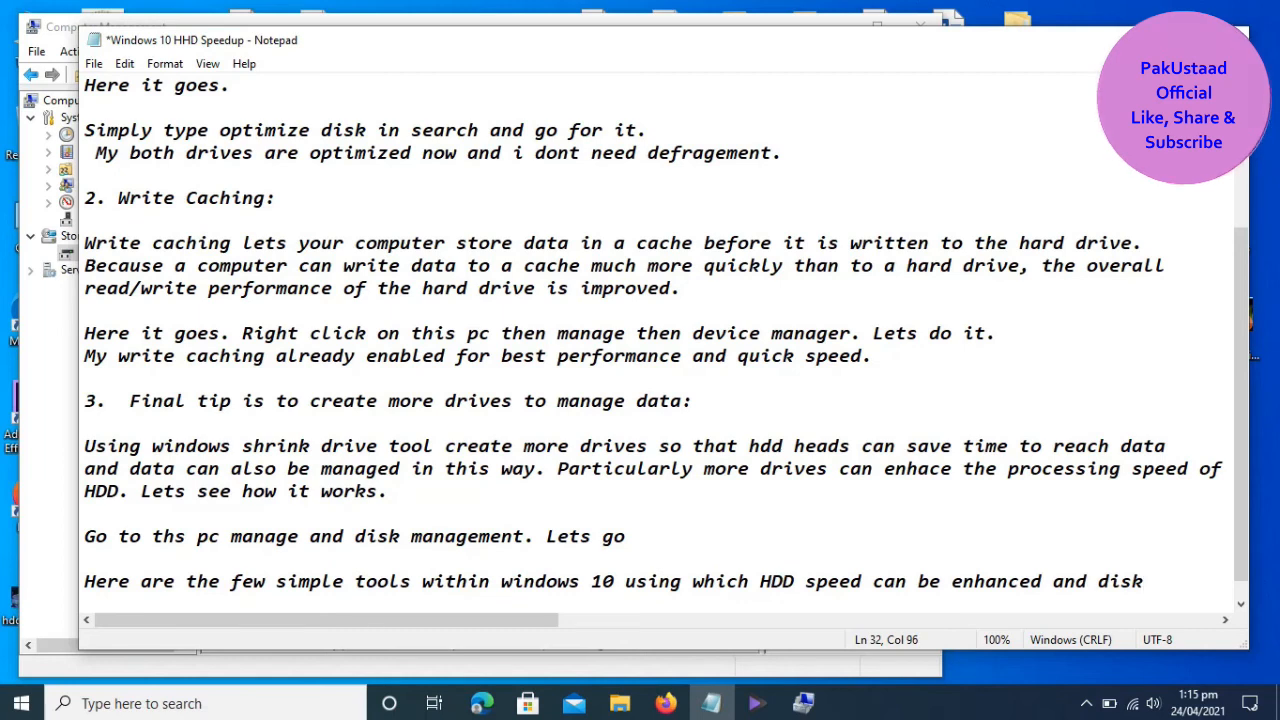
Step: Finish the closing sentence with "check" and, on a new line, "is also recommended to avoid data loss by regularly fixing the issues."
type("check")
key("Return")
type("is also recommended to ")
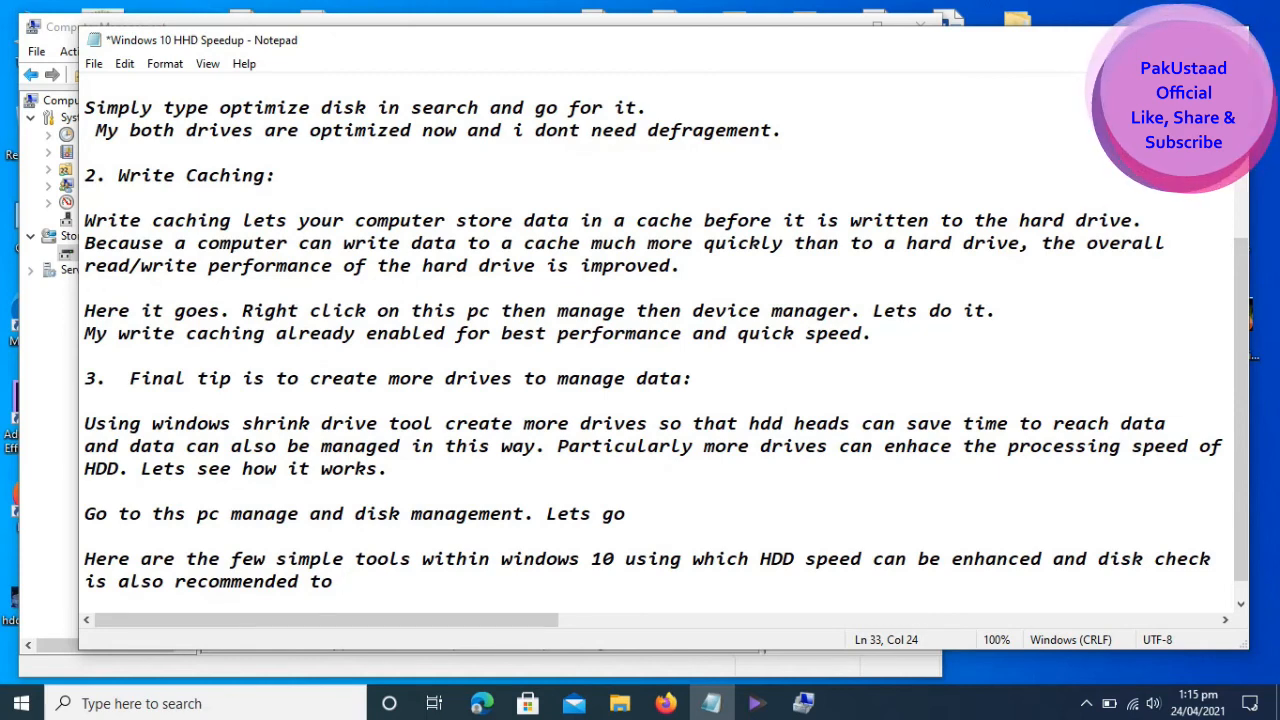
type("avoi")
type("d data loss")
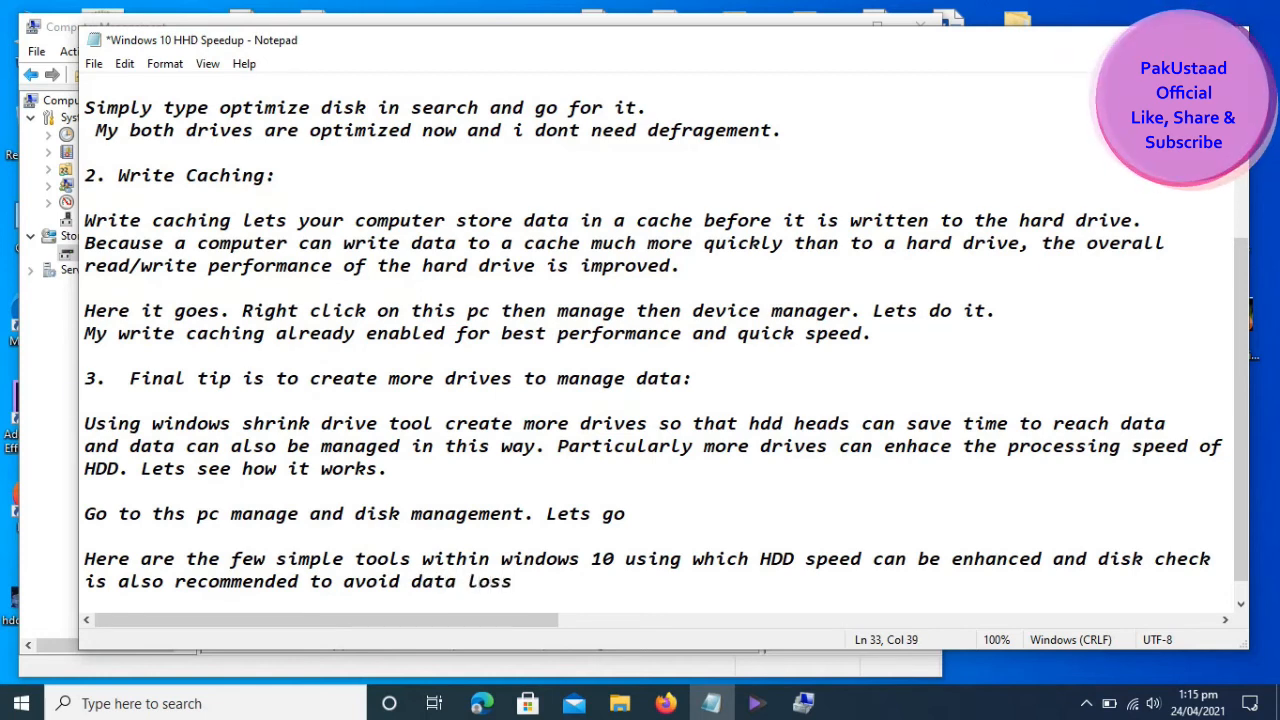
type(" by regularl")
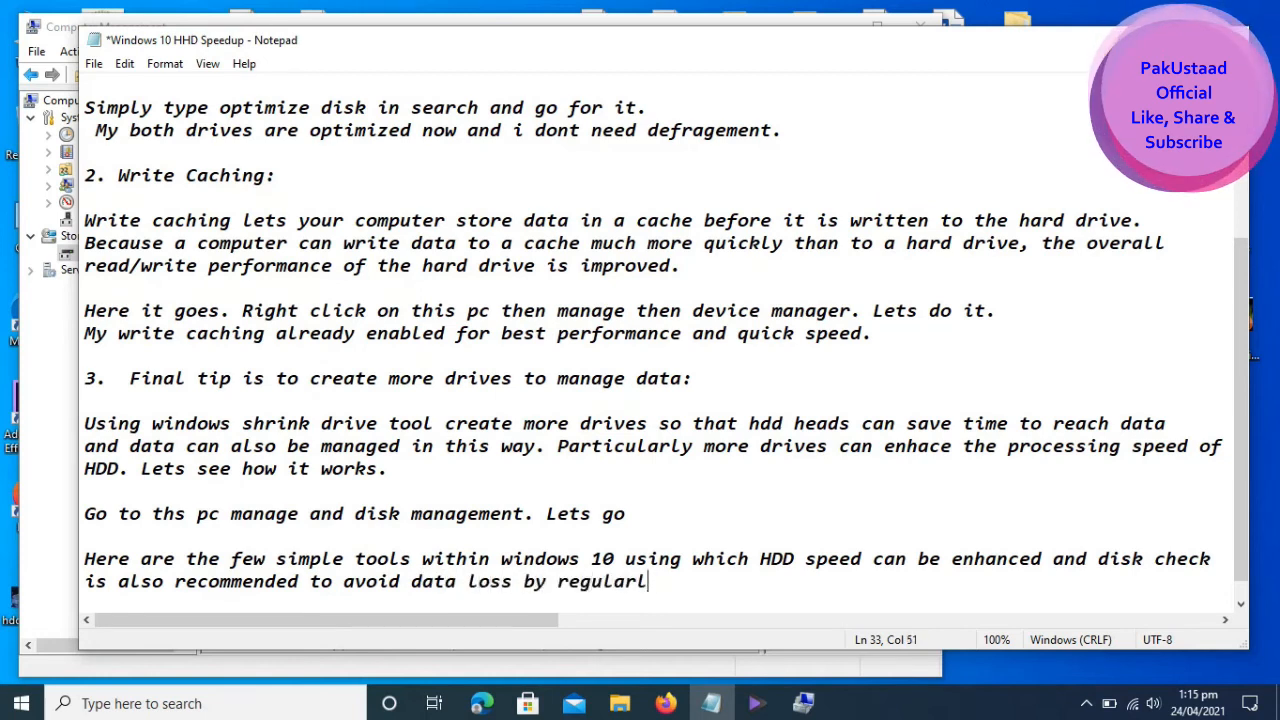
type("y fixing t")
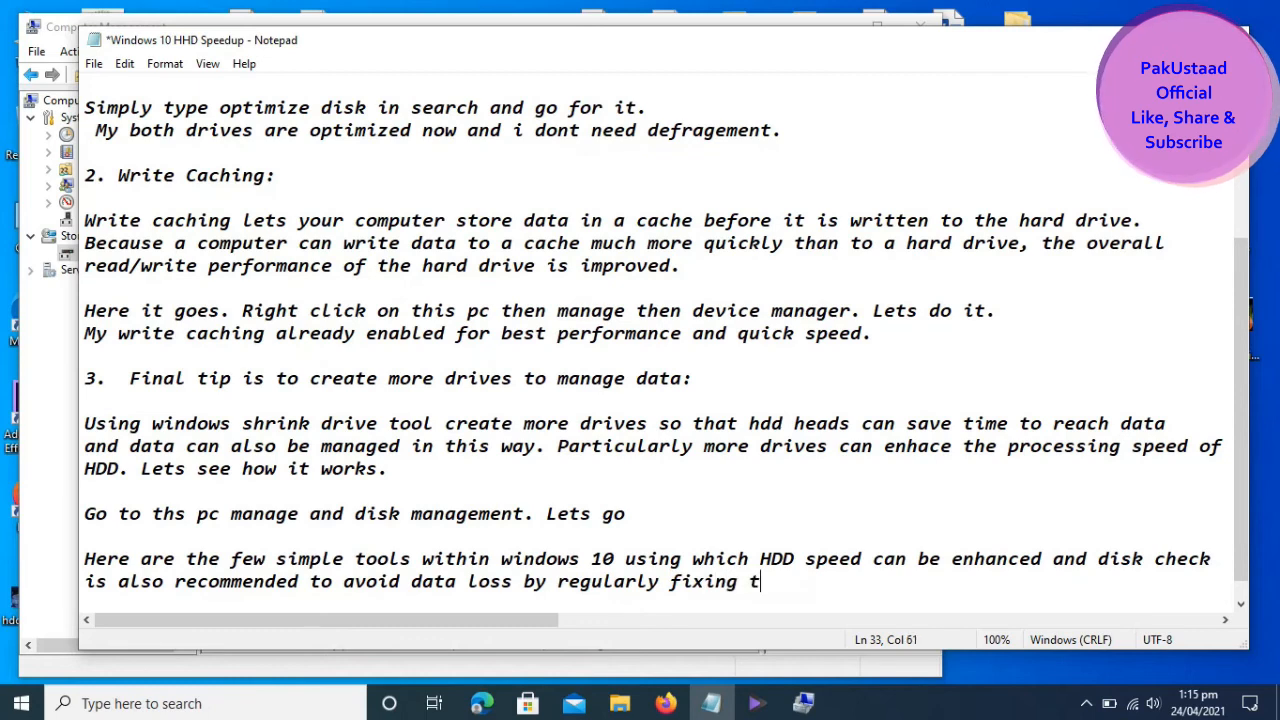
type("he issues.")
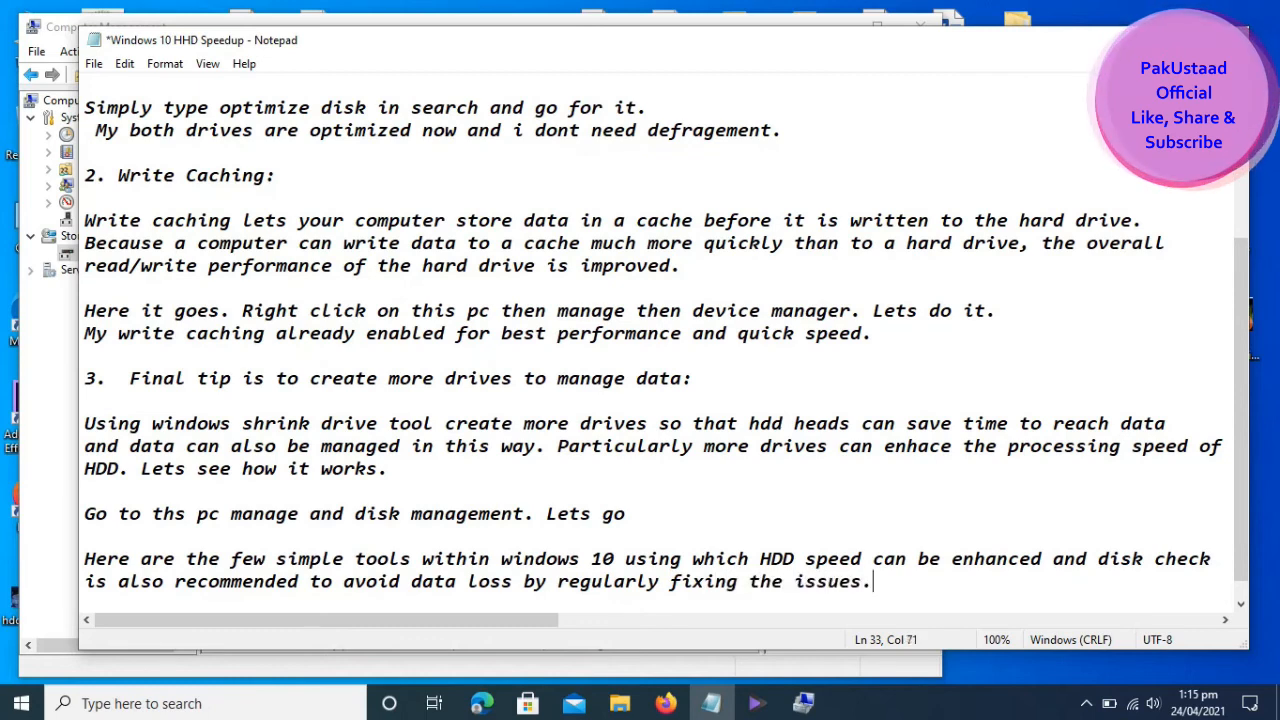
Step: Add a final line reading "Hope you like and ensure to subscribe. :))"
key("Return")
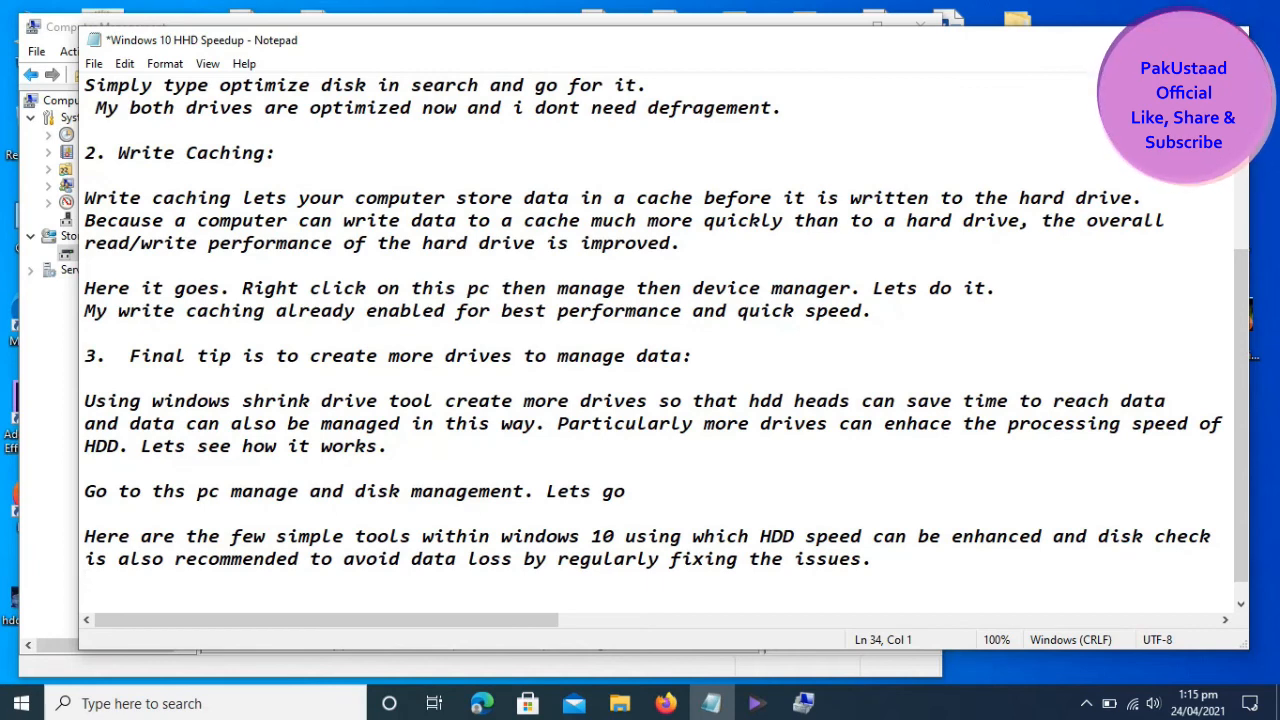
type("Hop ")
type(" you like and ")
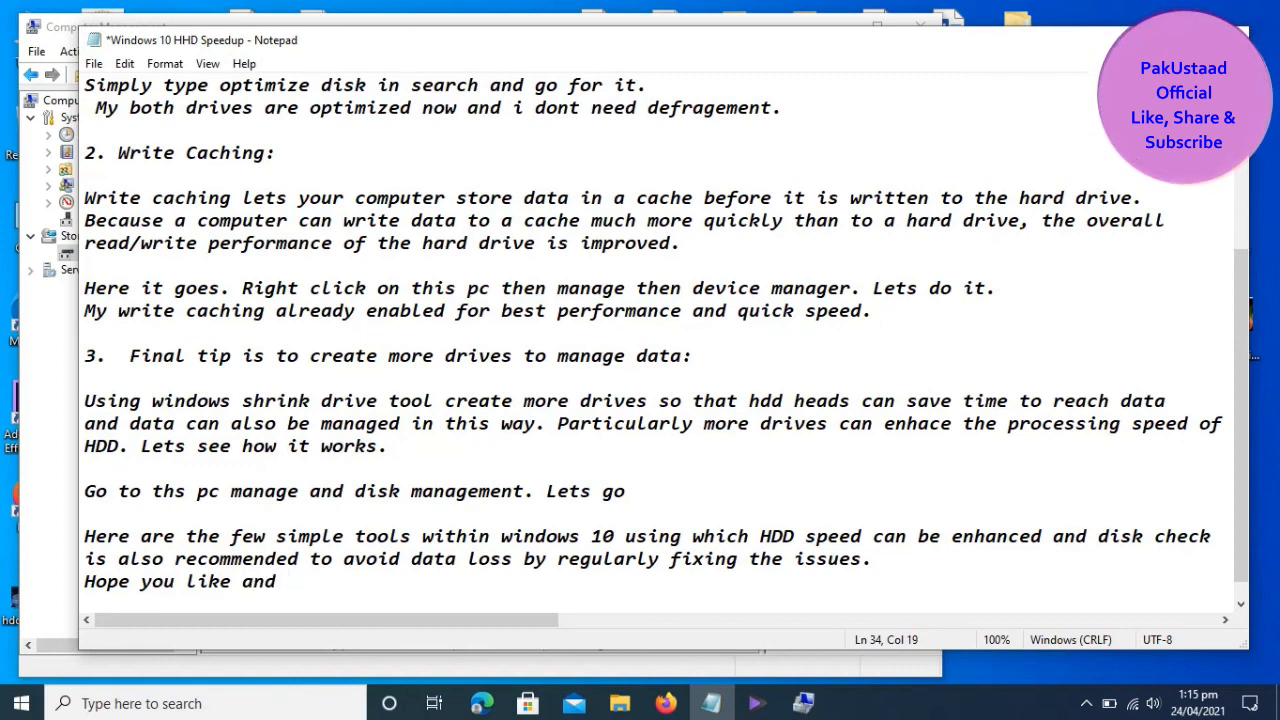
type("en")
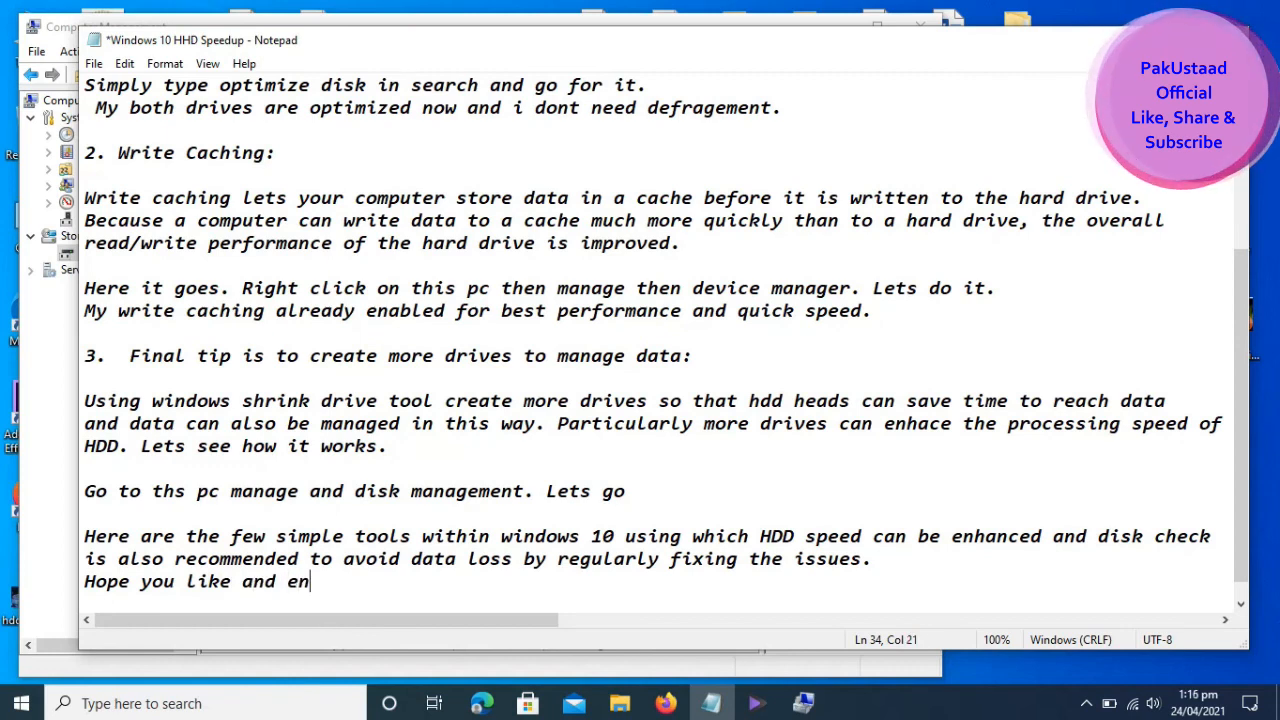
type("sure to s")
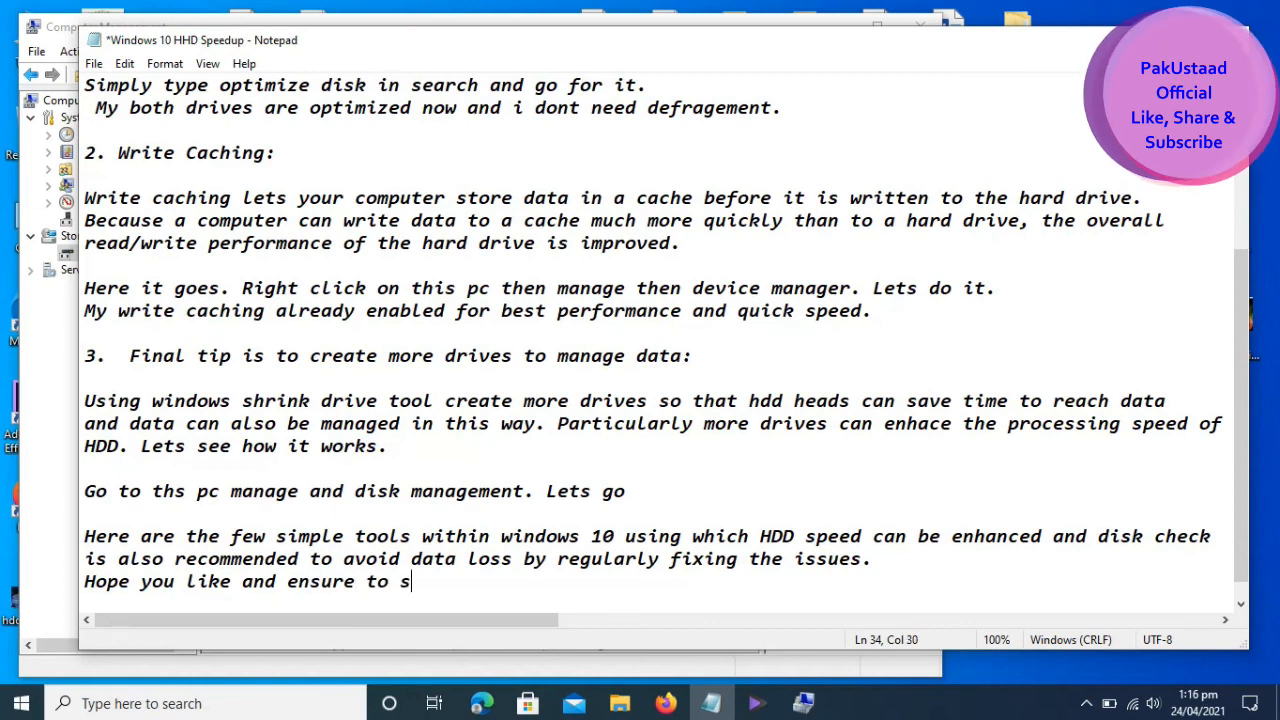
type("ubscri")
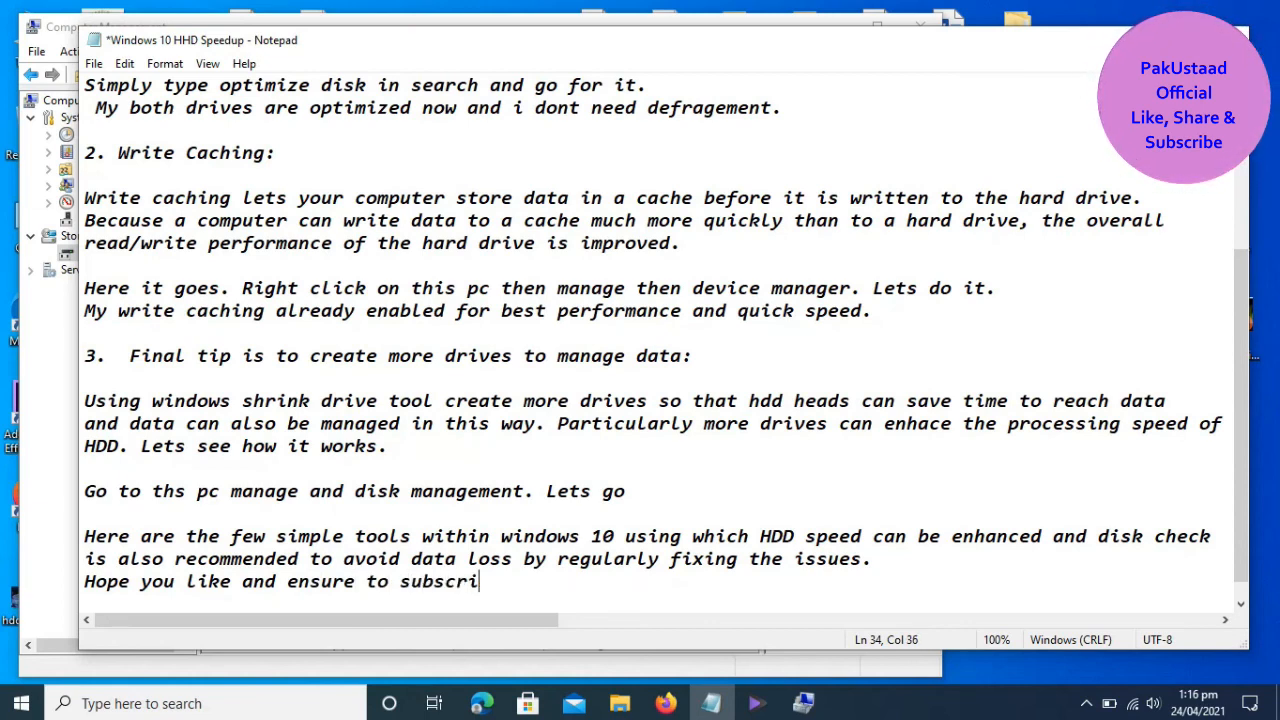
type("be. :))")
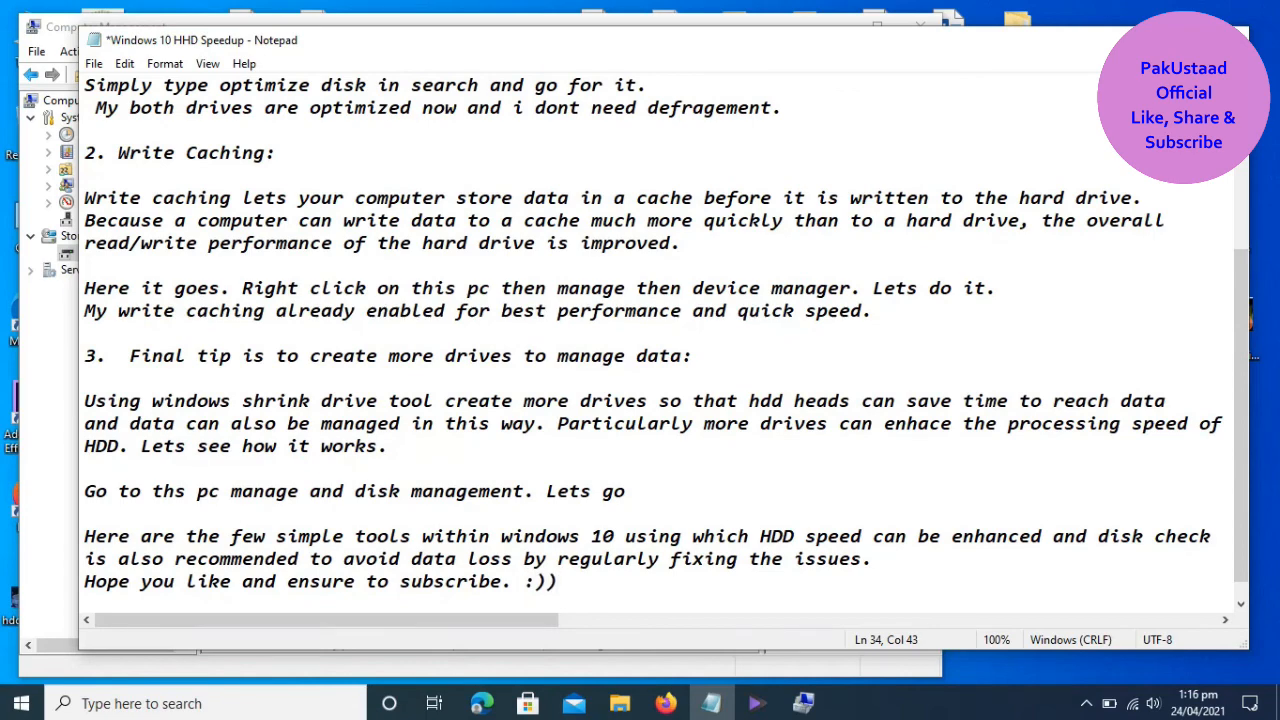